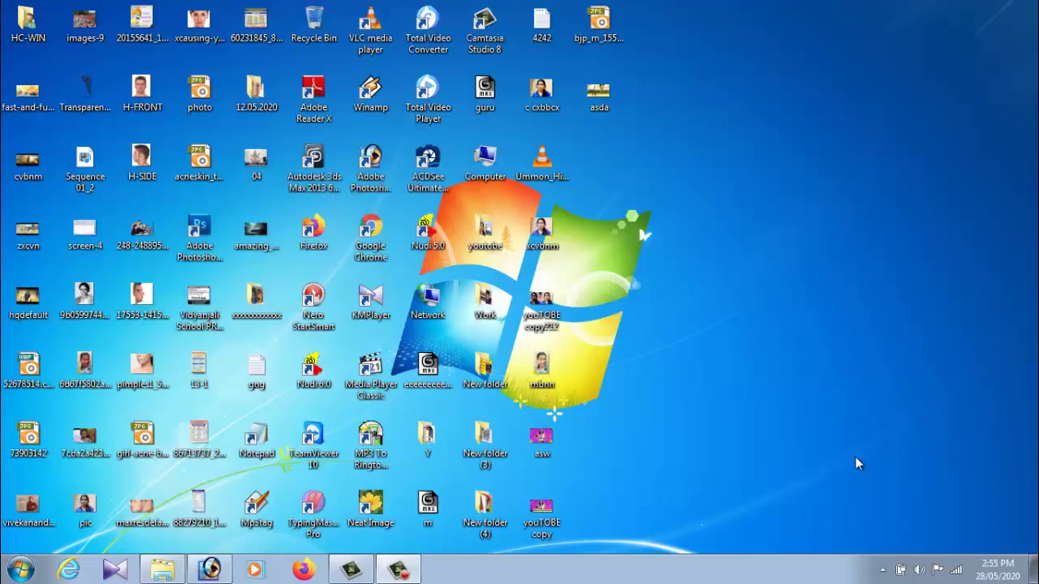
Launch Adobe Photoshop 7.0
{"action": "left_click", "coordinate": [22, 570]}
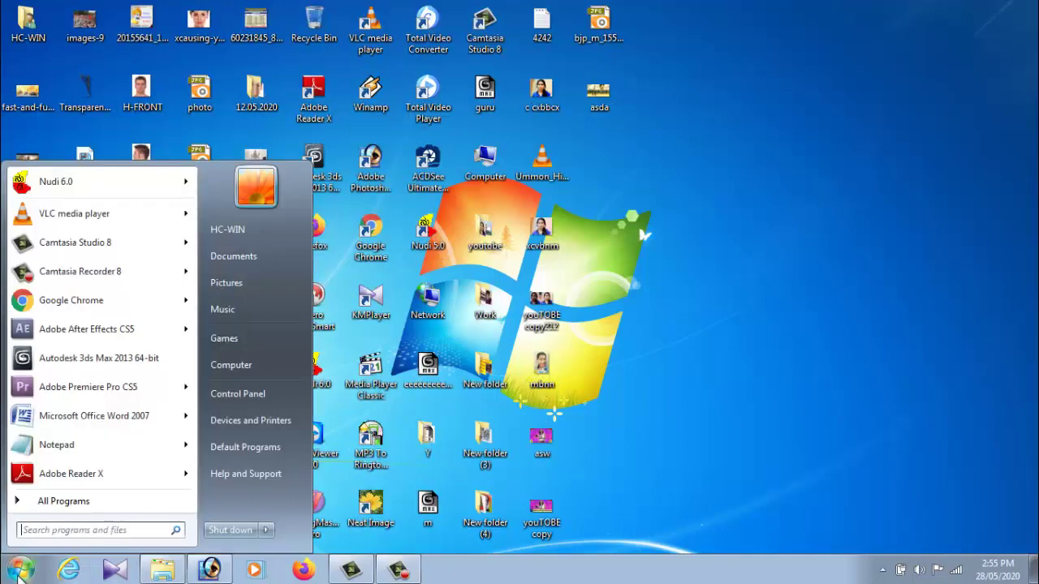
{"action": "left_click", "coordinate": [59, 503]}
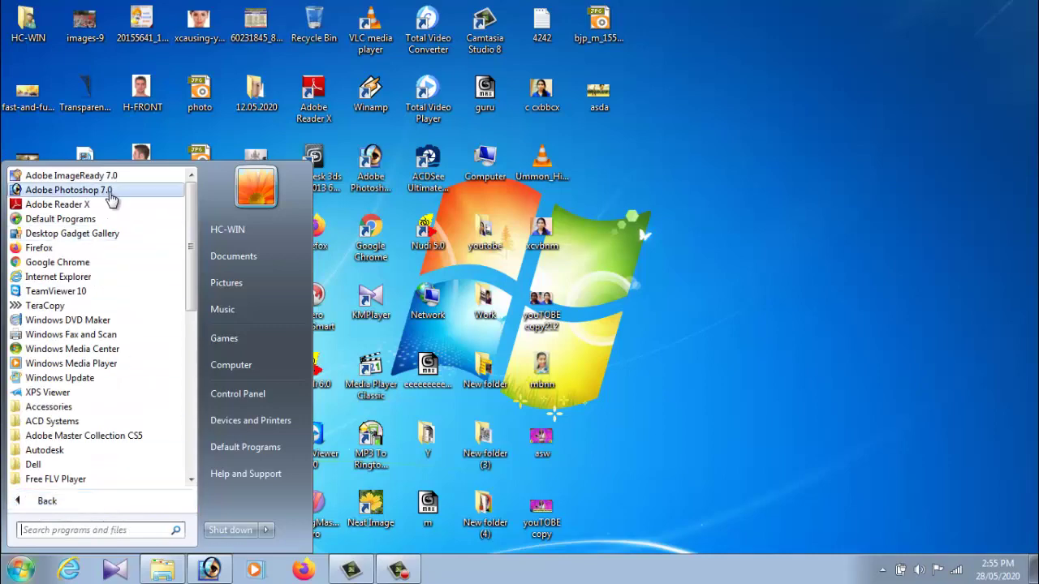
{"action": "left_click", "coordinate": [111, 199]}
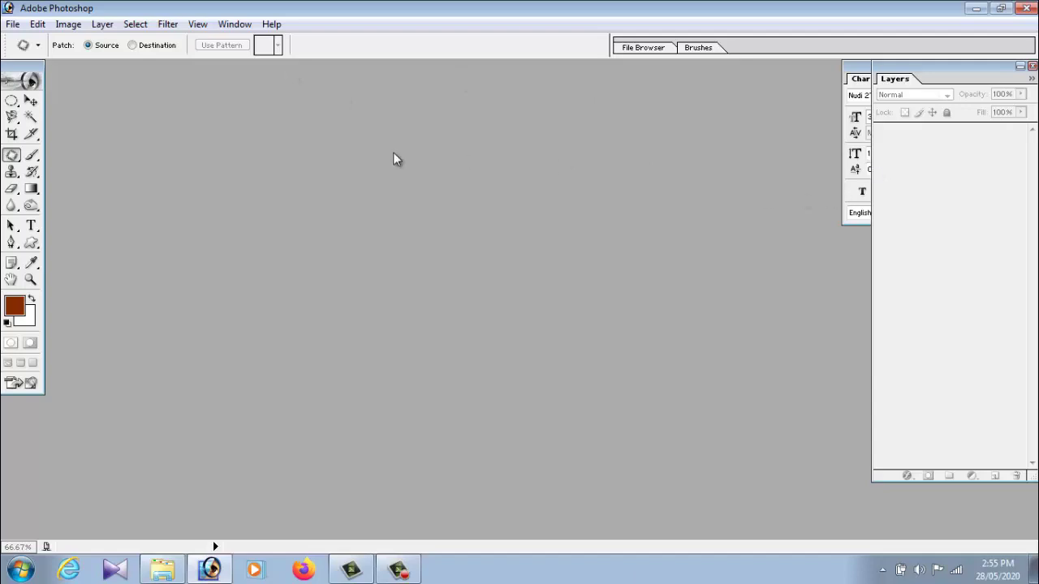
{"action": "left_click", "coordinate": [16, 24]}
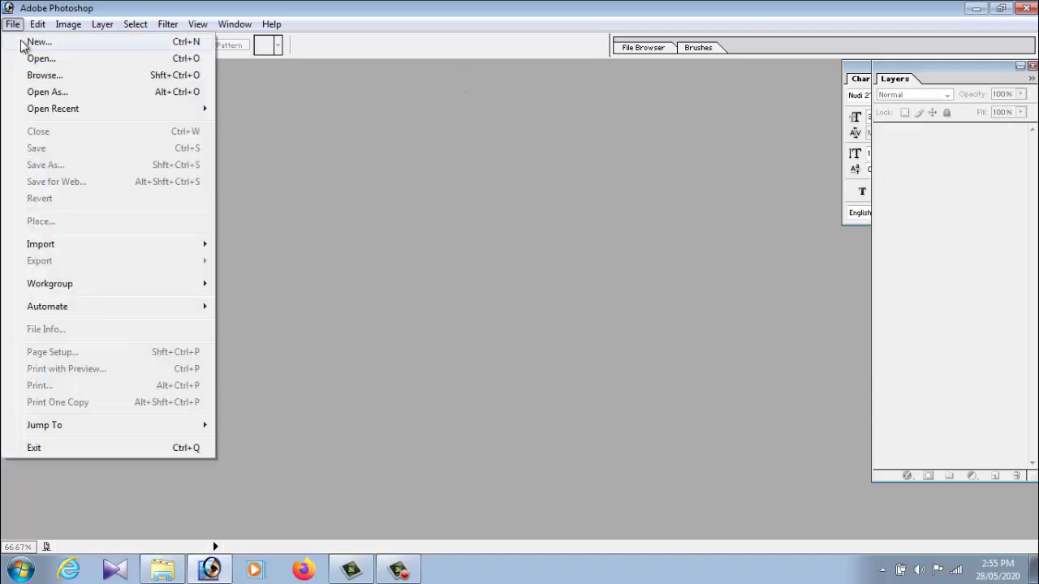
{"action": "left_click", "coordinate": [32, 42]}
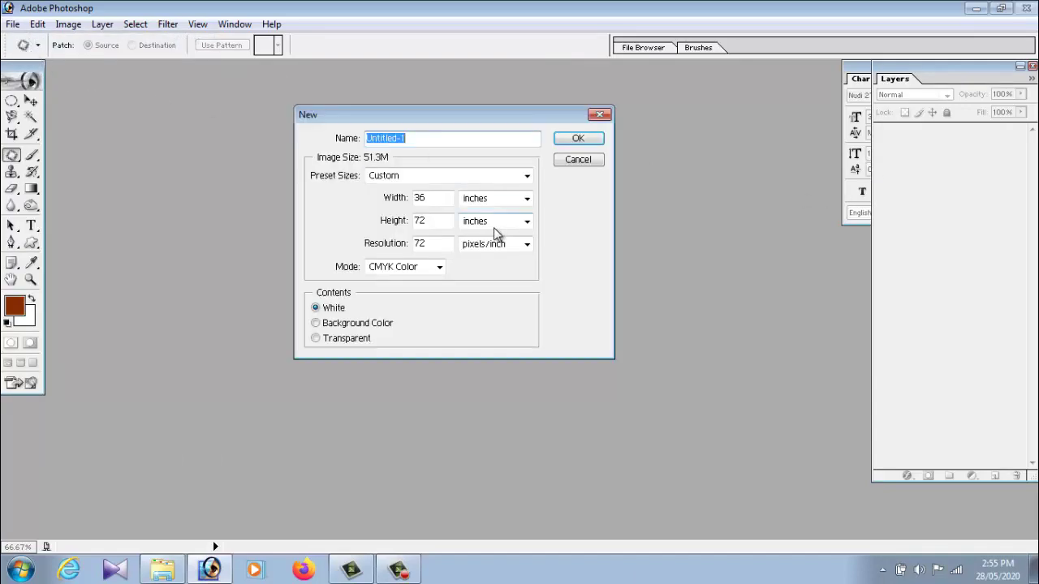
{"action": "left_click", "coordinate": [585, 160]}
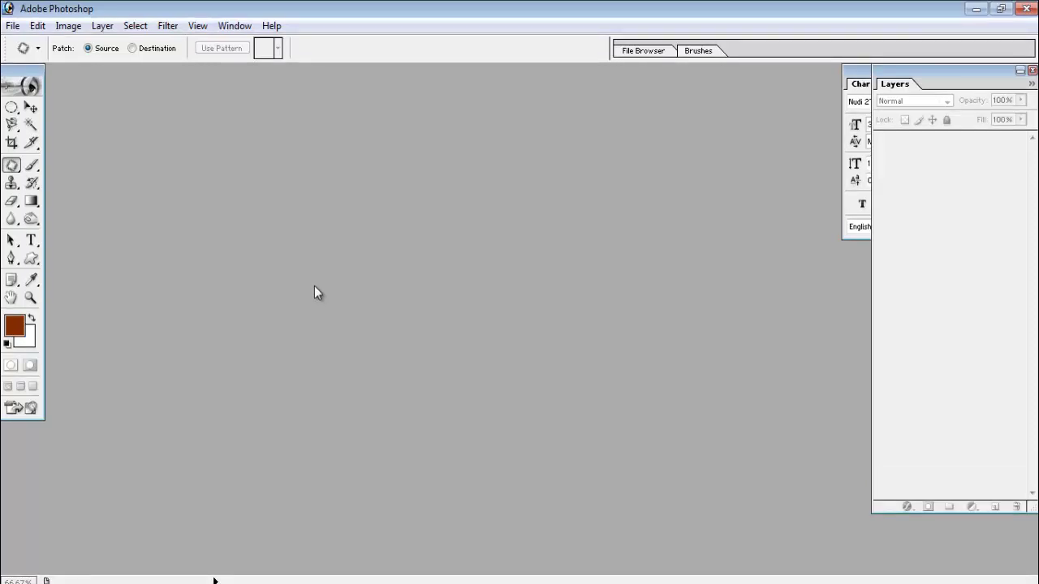
Create a white 36 x 72 inch document at 72 pixels/inch in CMYK Color mode
{"action": "left_click", "coordinate": [13, 26]}
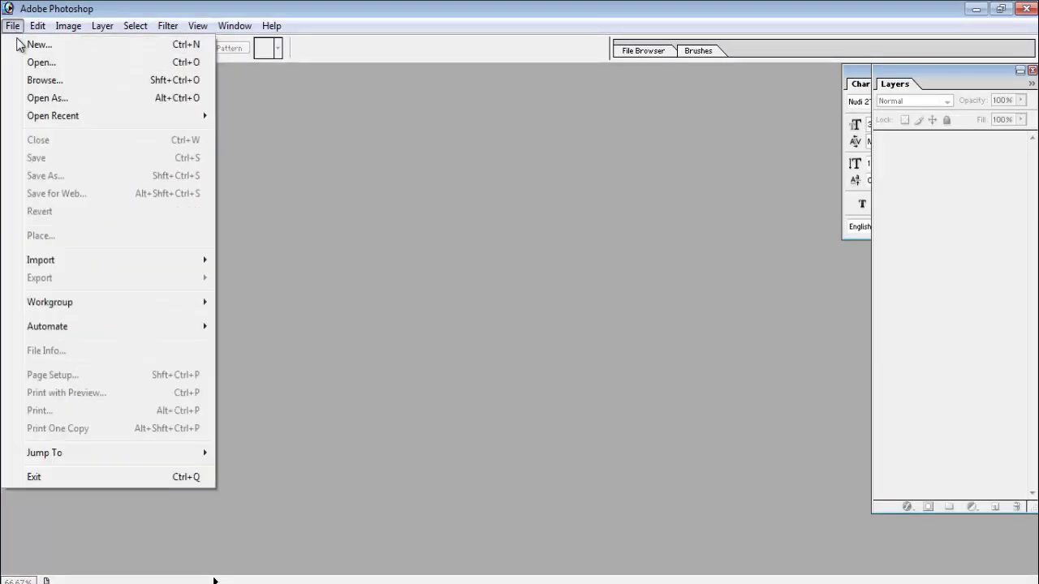
{"action": "left_click", "coordinate": [19, 46]}
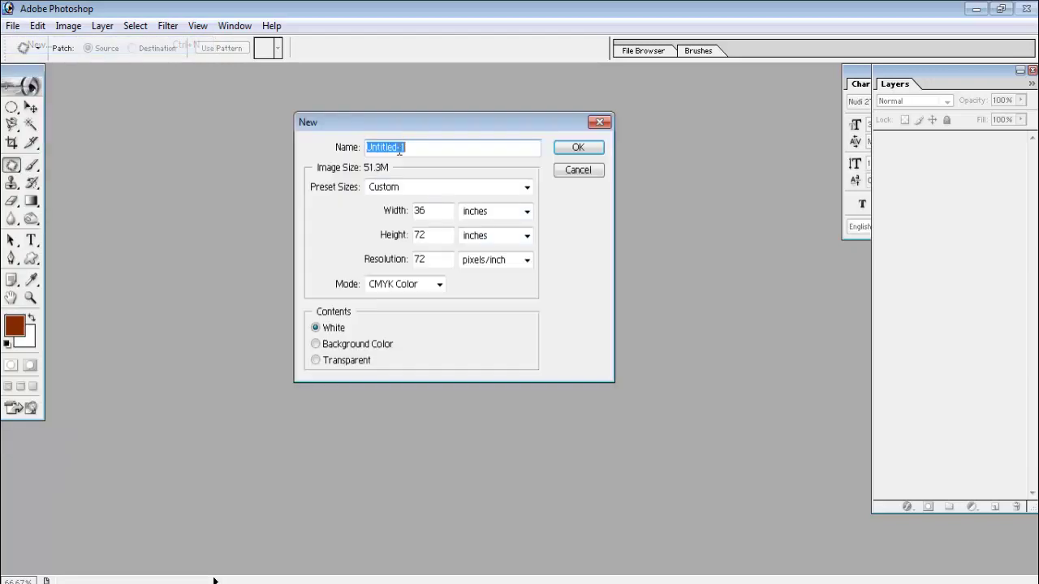
{"action": "left_click", "coordinate": [494, 231]}
{"action": "left_click", "coordinate": [496, 217]}
{"action": "left_click", "coordinate": [499, 233]}
{"action": "left_click", "coordinate": [500, 220]}
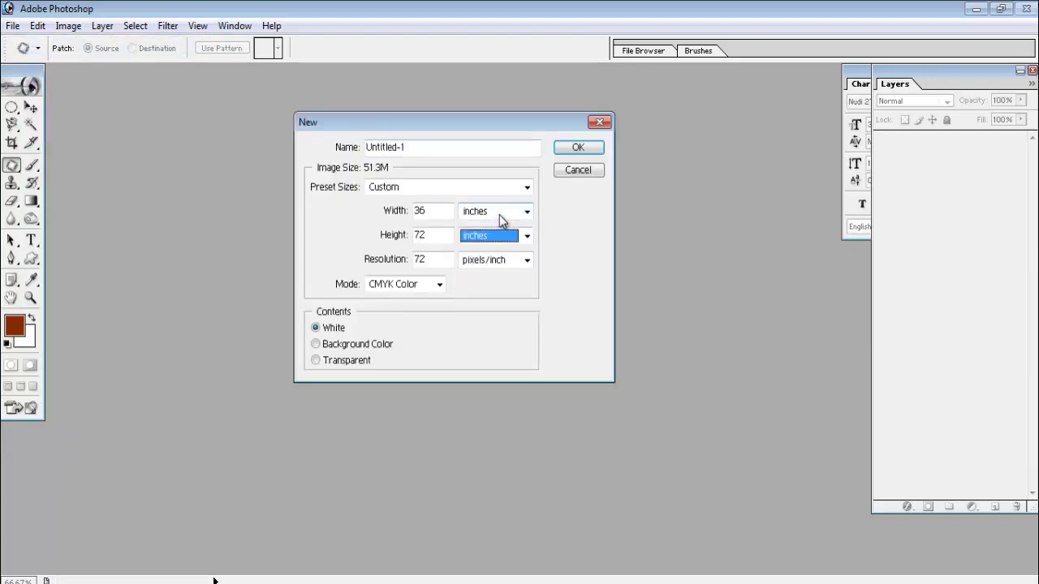
{"action": "left_click", "coordinate": [597, 148]}
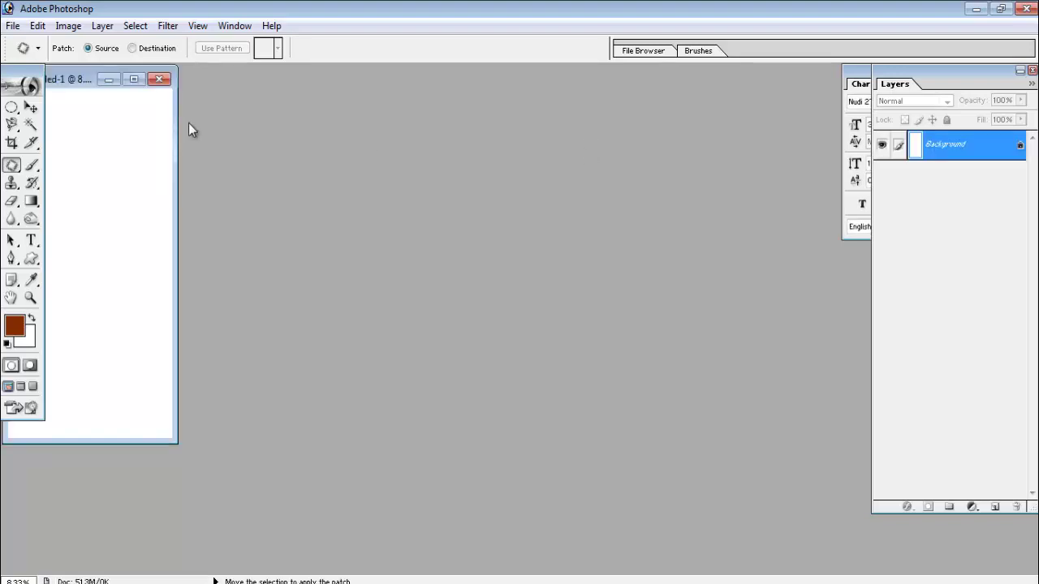
Paint a trial L-shaped line on the maximized canvas with the Brush tool, clear it and close the document
{"action": "left_click", "coordinate": [134, 80]}
{"action": "left_click", "coordinate": [30, 107]}
{"action": "left_click", "coordinate": [32, 165]}
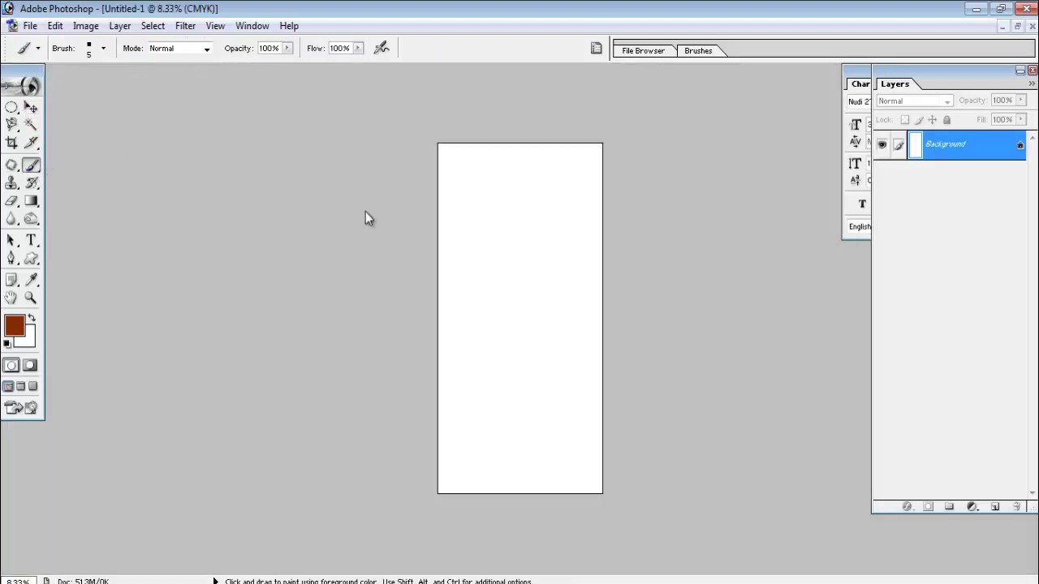
{"action": "left_click_drag", "start_coordinate": [487, 226], "coordinate": [487, 275]}
{"action": "mouse_move", "coordinate": [486, 332]}
{"action": "left_mouse_down"}
{"action": "mouse_move", "coordinate": [485, 385]}
{"action": "mouse_move", "coordinate": [488, 226]}
{"action": "mouse_move", "coordinate": [485, 384]}
{"action": "mouse_move", "coordinate": [556, 374]}
{"action": "left_mouse_up"}
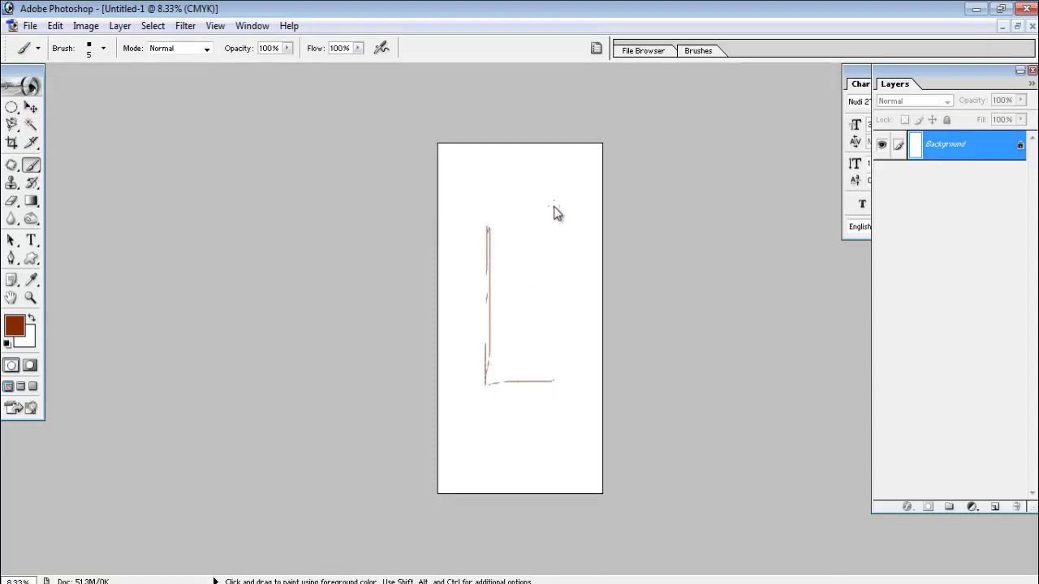
{"action": "key", "text": "ctrl+BackSpace"}
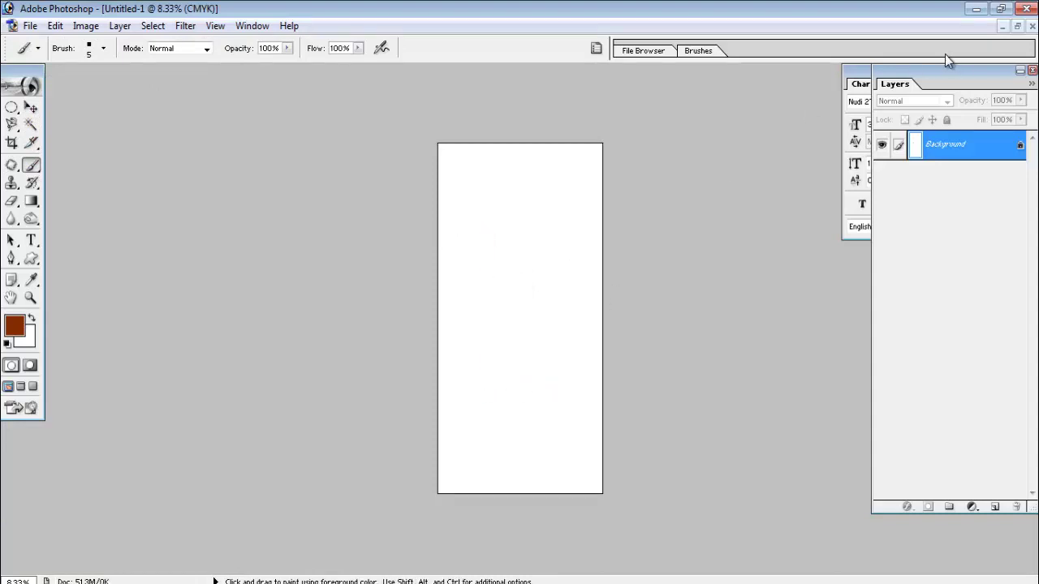
{"action": "left_click", "coordinate": [1031, 26]}
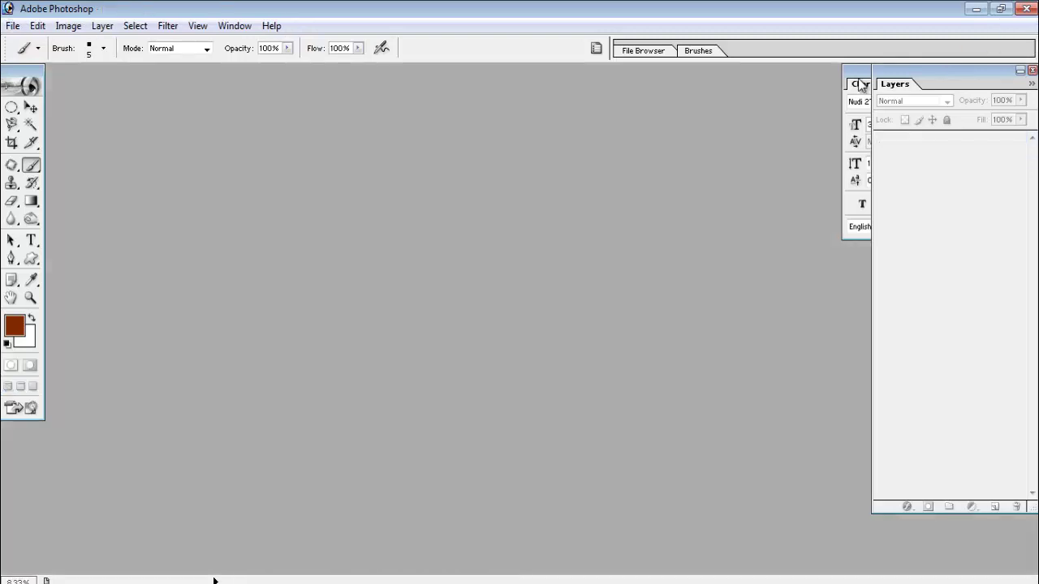
Create a document from the 2 x 3 preset size and maximize its window
{"action": "left_click", "coordinate": [13, 26]}
{"action": "left_click", "coordinate": [32, 40]}
{"action": "left_click", "coordinate": [491, 187]}
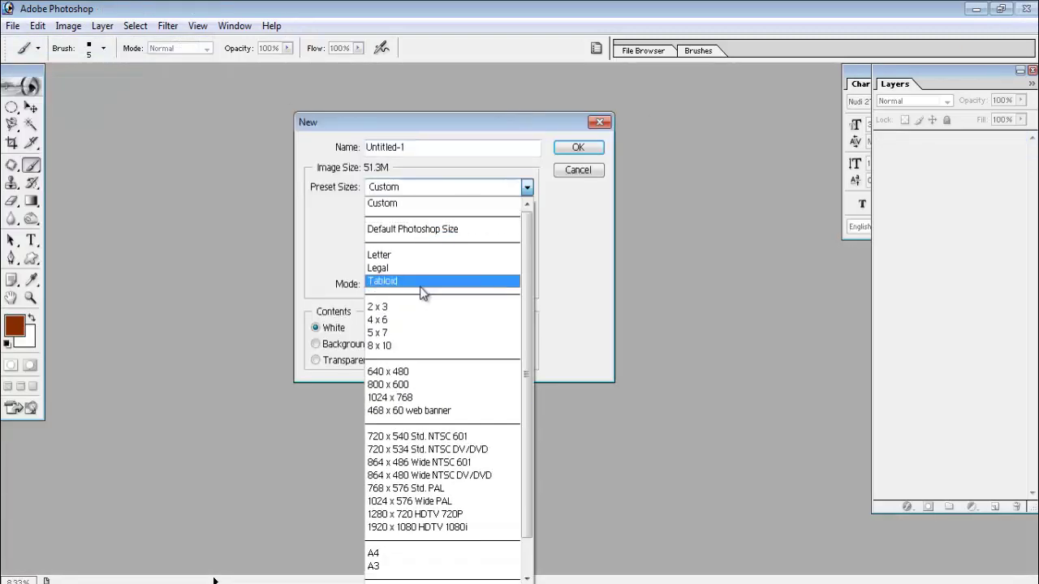
{"action": "left_click", "coordinate": [422, 307]}
{"action": "left_click", "coordinate": [582, 151]}
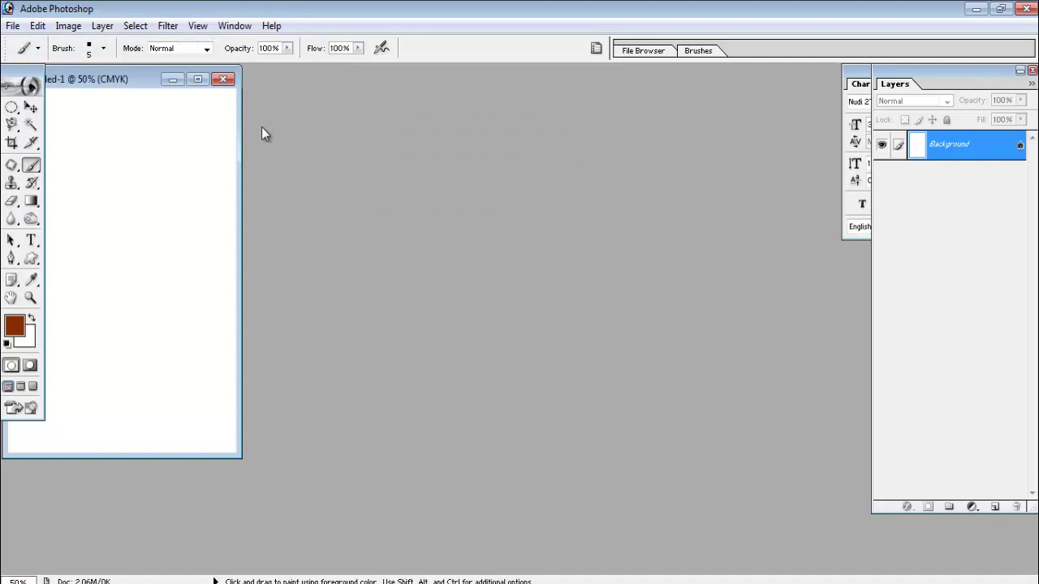
{"action": "left_click", "coordinate": [198, 79]}
Paint a tall rectangle outline in the middle of the canvas and label its width 3 and its height 6
{"action": "mouse_move", "coordinate": [477, 213]}
{"action": "left_mouse_down"}
{"action": "mouse_move", "coordinate": [478, 427]}
{"action": "mouse_move", "coordinate": [591, 380]}
{"action": "left_mouse_up"}
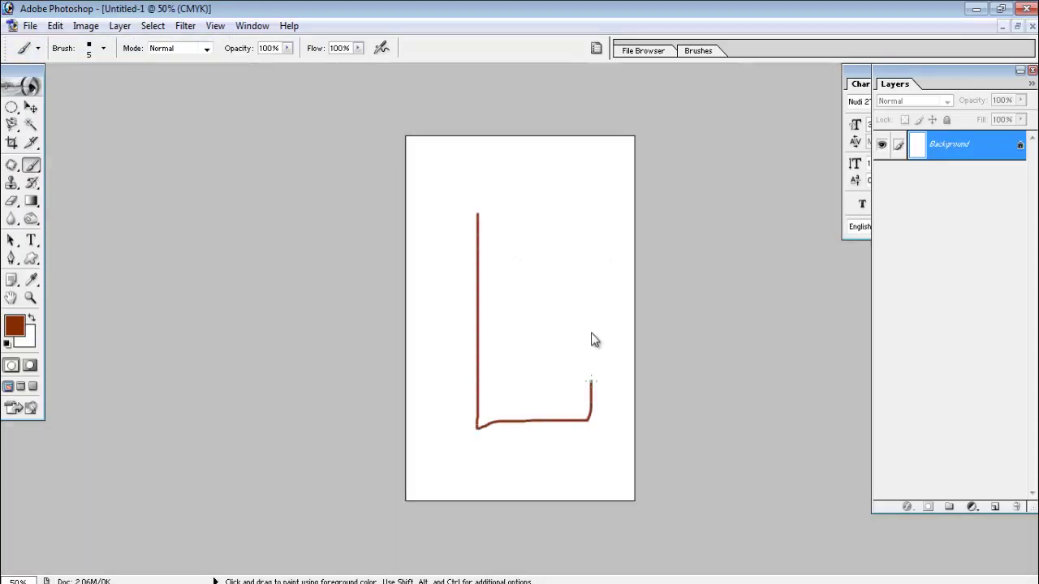
{"action": "mouse_move", "coordinate": [594, 340]}
{"action": "left_mouse_down"}
{"action": "mouse_move", "coordinate": [591, 195]}
{"action": "mouse_move", "coordinate": [465, 196]}
{"action": "mouse_move", "coordinate": [479, 226]}
{"action": "left_mouse_up"}
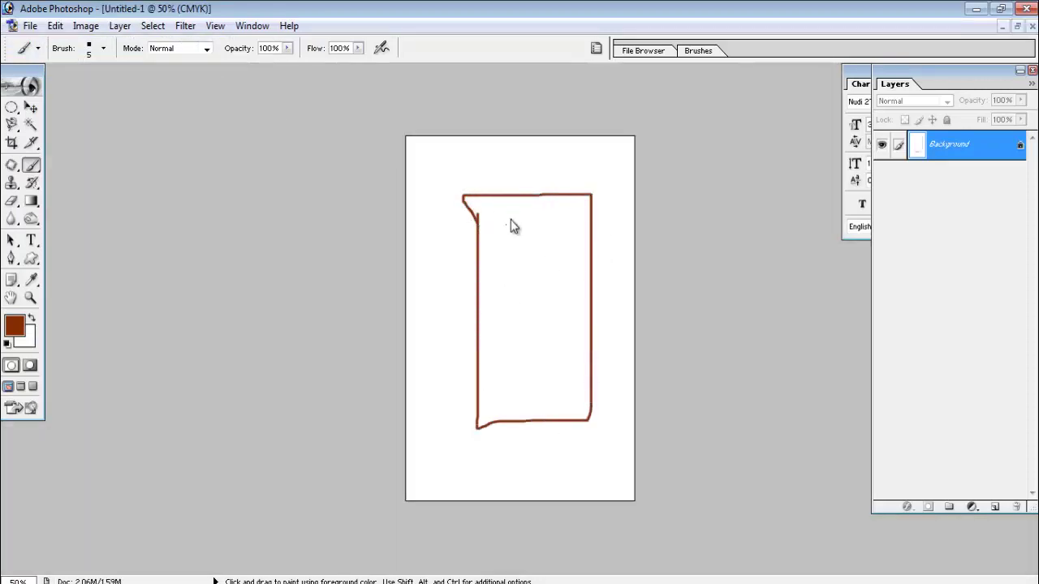
{"action": "mouse_move", "coordinate": [514, 169]}
{"action": "left_mouse_down"}
{"action": "mouse_move", "coordinate": [543, 181]}
{"action": "mouse_move", "coordinate": [521, 183]}
{"action": "left_mouse_up"}
{"action": "mouse_move", "coordinate": [455, 284]}
{"action": "left_mouse_down"}
{"action": "mouse_move", "coordinate": [456, 334]}
{"action": "mouse_move", "coordinate": [446, 323]}
{"action": "left_mouse_up"}
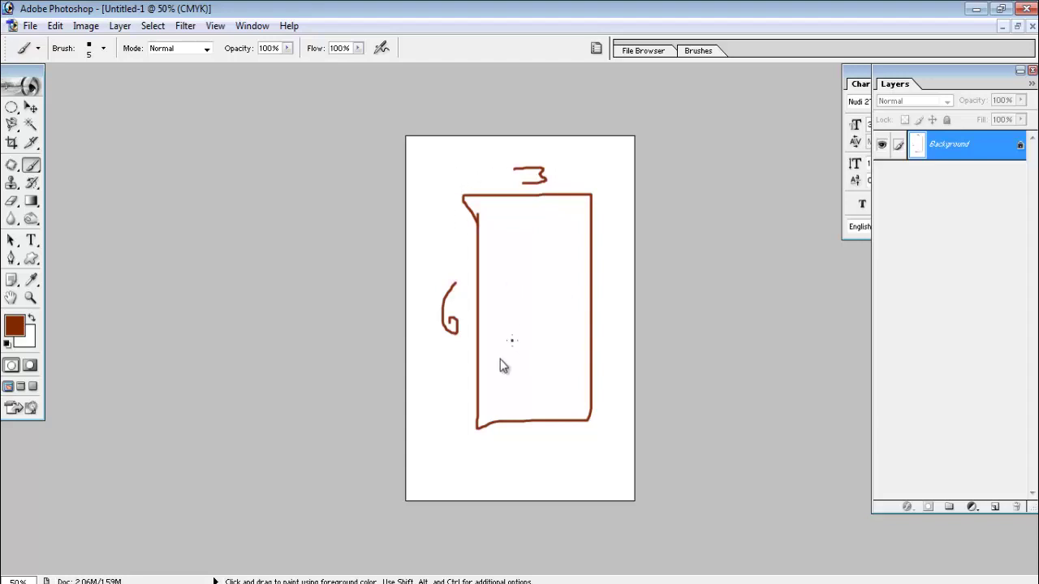
Handwrite the feet-to-inches conversions with the brush: 12 x 6 = 72 below the rectangle and 3 x 12 = 36 above it
{"action": "mouse_move", "coordinate": [434, 457]}
{"action": "left_mouse_down"}
{"action": "mouse_move", "coordinate": [489, 482]}
{"action": "mouse_move", "coordinate": [517, 472]}
{"action": "mouse_move", "coordinate": [491, 480]}
{"action": "left_mouse_up"}
{"action": "mouse_move", "coordinate": [551, 448]}
{"action": "left_mouse_down"}
{"action": "mouse_move", "coordinate": [535, 467]}
{"action": "mouse_move", "coordinate": [591, 454]}
{"action": "mouse_move", "coordinate": [607, 472]}
{"action": "mouse_move", "coordinate": [634, 453]}
{"action": "left_mouse_up"}
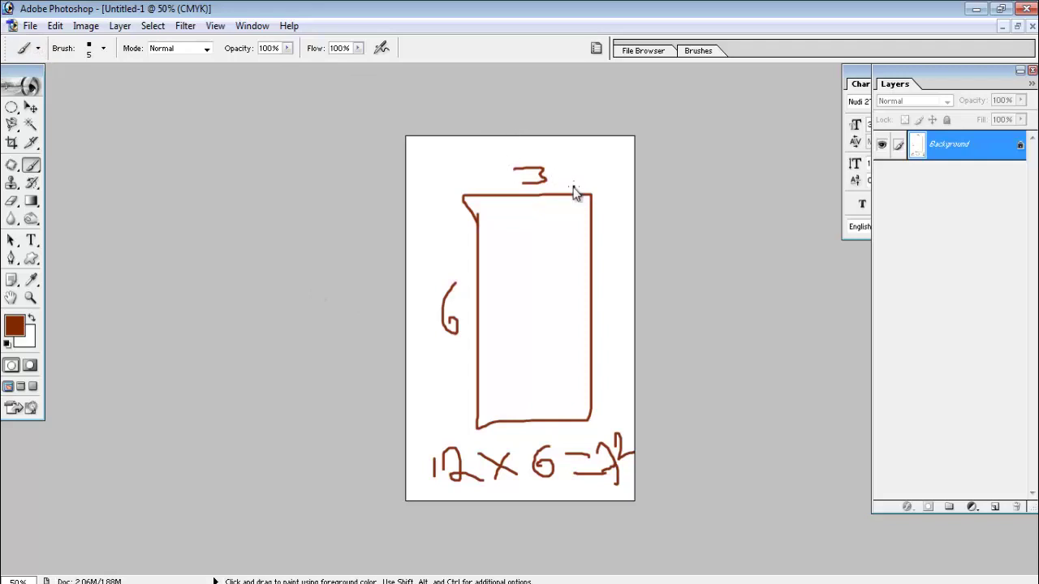
{"action": "mouse_move", "coordinate": [548, 167]}
{"action": "left_mouse_down"}
{"action": "mouse_move", "coordinate": [569, 184]}
{"action": "mouse_move", "coordinate": [550, 184]}
{"action": "left_mouse_up"}
{"action": "mouse_move", "coordinate": [579, 162]}
{"action": "left_mouse_down"}
{"action": "mouse_move", "coordinate": [562, 182]}
{"action": "mouse_move", "coordinate": [579, 162]}
{"action": "mouse_move", "coordinate": [582, 174]}
{"action": "mouse_move", "coordinate": [589, 166]}
{"action": "mouse_move", "coordinate": [623, 154]}
{"action": "left_mouse_up"}
{"action": "left_click_drag", "start_coordinate": [607, 167], "coordinate": [623, 167]}
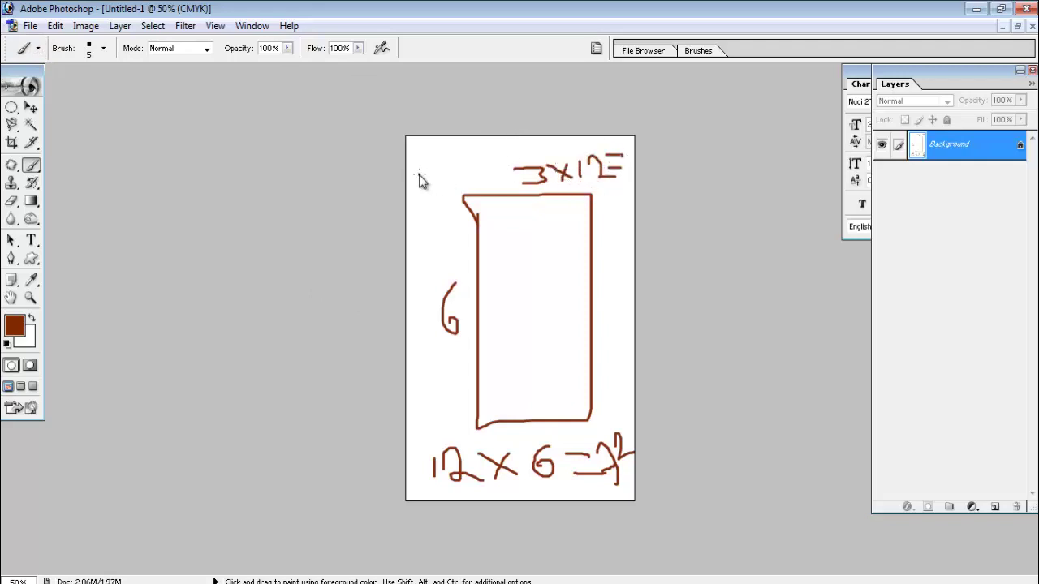
{"action": "mouse_move", "coordinate": [418, 172]}
{"action": "left_mouse_down"}
{"action": "mouse_move", "coordinate": [440, 194]}
{"action": "mouse_move", "coordinate": [473, 184]}
{"action": "left_mouse_up"}
Set up a new document with a width of 72 inches and a height of 36 inches
{"action": "left_click", "coordinate": [30, 25]}
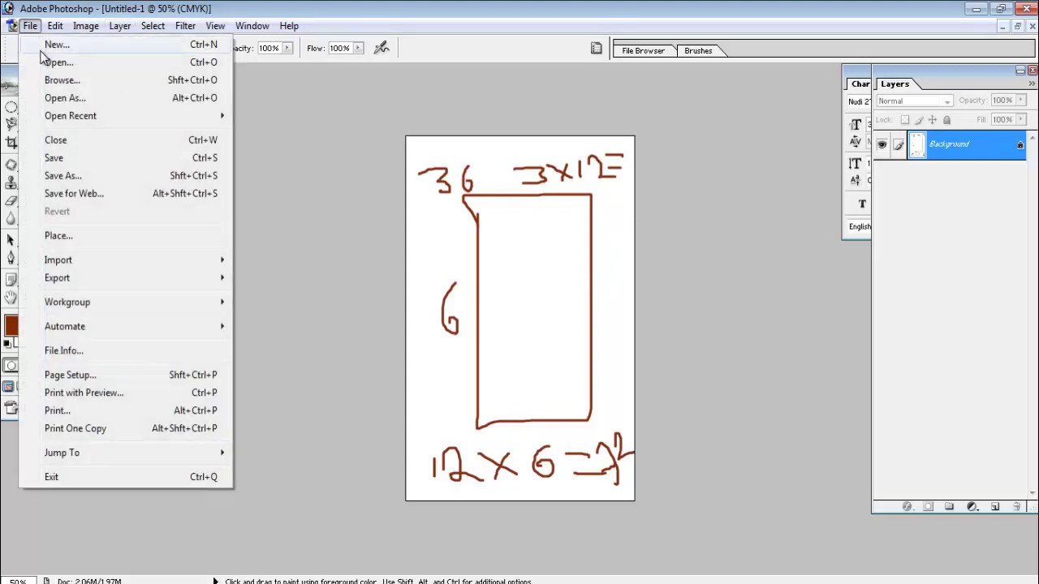
{"action": "left_click", "coordinate": [36, 49]}
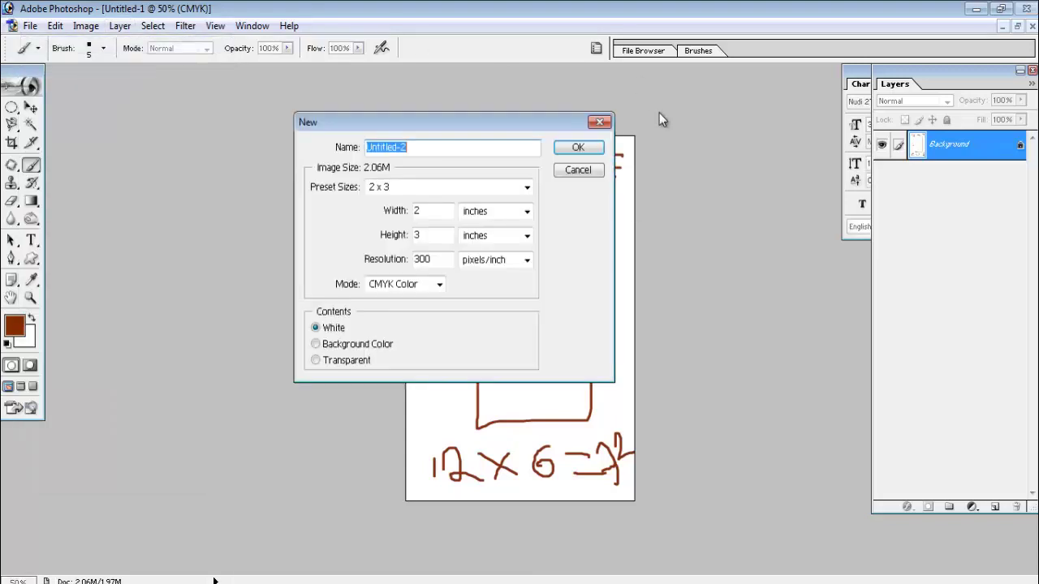
{"action": "left_click", "coordinate": [439, 213]}
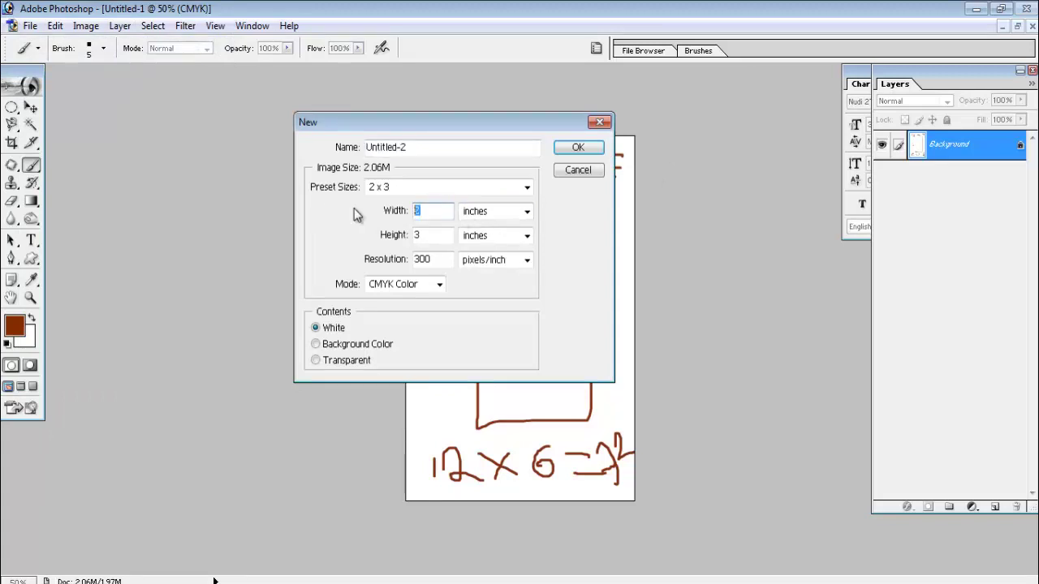
{"action": "type", "text": "72"}
{"action": "left_click", "coordinate": [438, 235]}
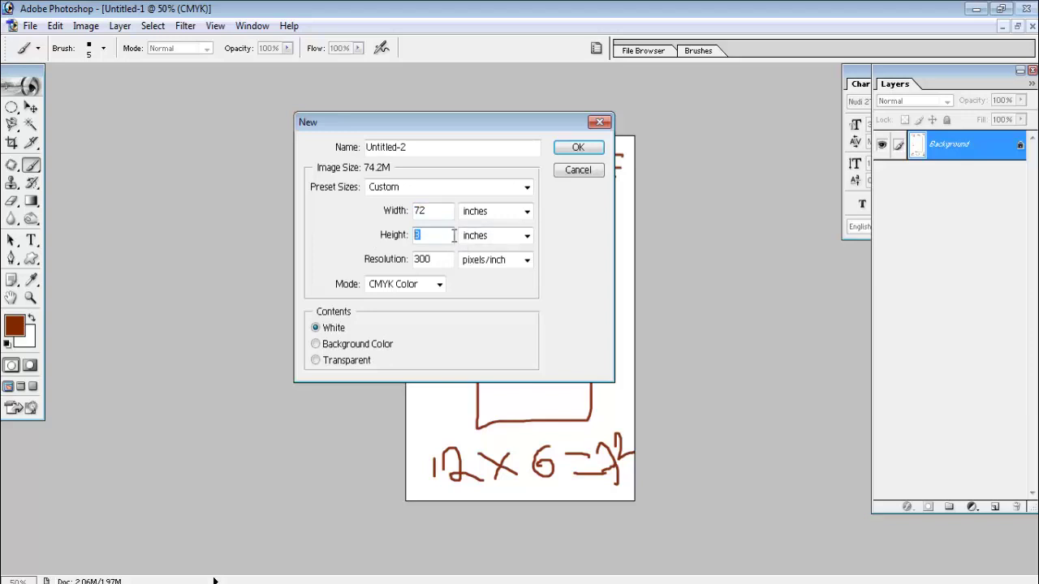
{"action": "type", "text": "36"}
{"action": "left_click", "coordinate": [443, 210]}
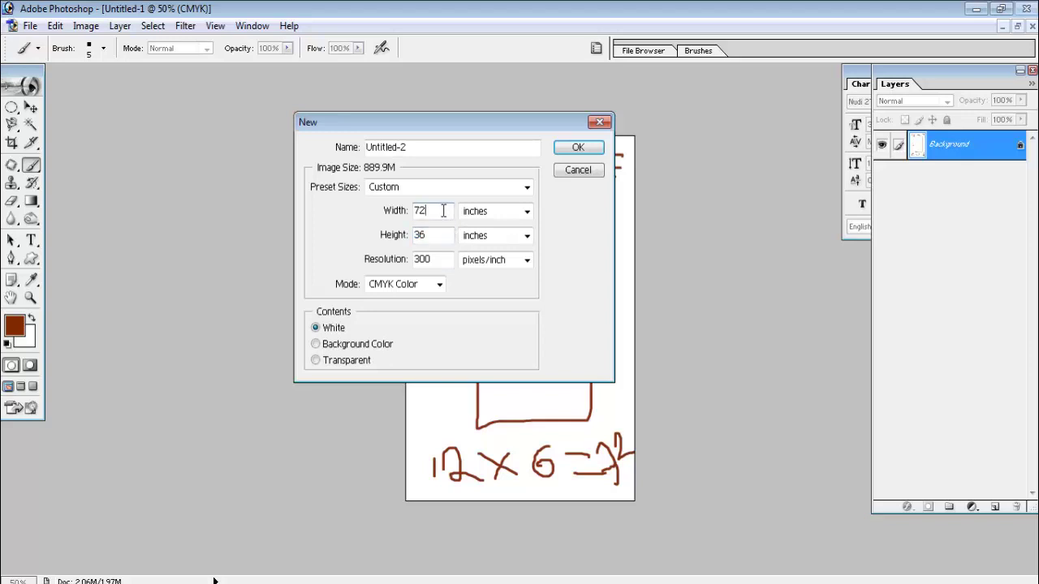
{"action": "left_click", "coordinate": [442, 235]}
Set the new document's resolution to 72 pixels/inch
{"action": "left_click_drag", "start_coordinate": [443, 124], "coordinate": [306, 96]}
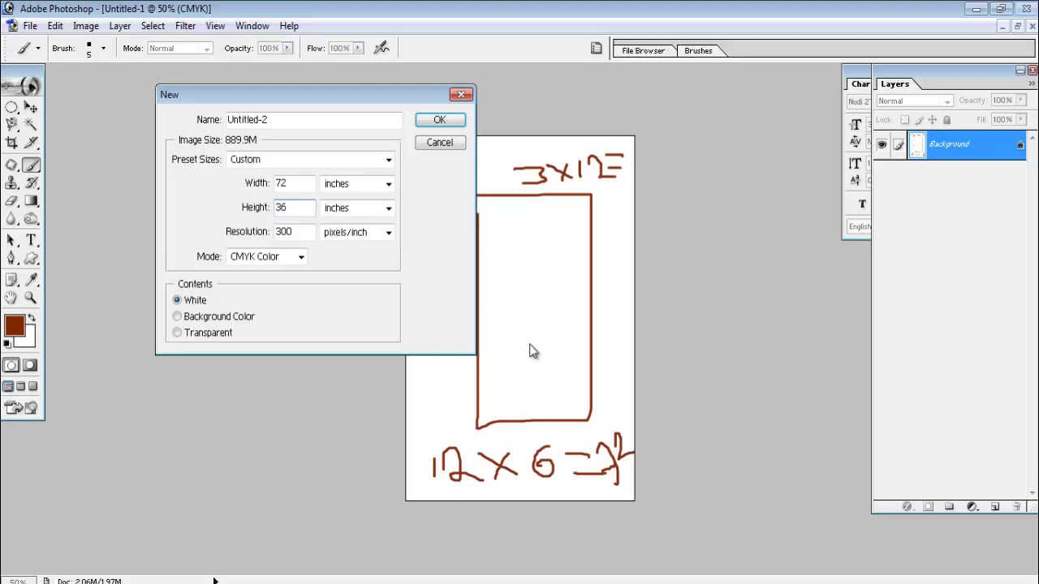
{"action": "left_click_drag", "start_coordinate": [303, 232], "coordinate": [222, 235]}
{"action": "type", "text": "72"}
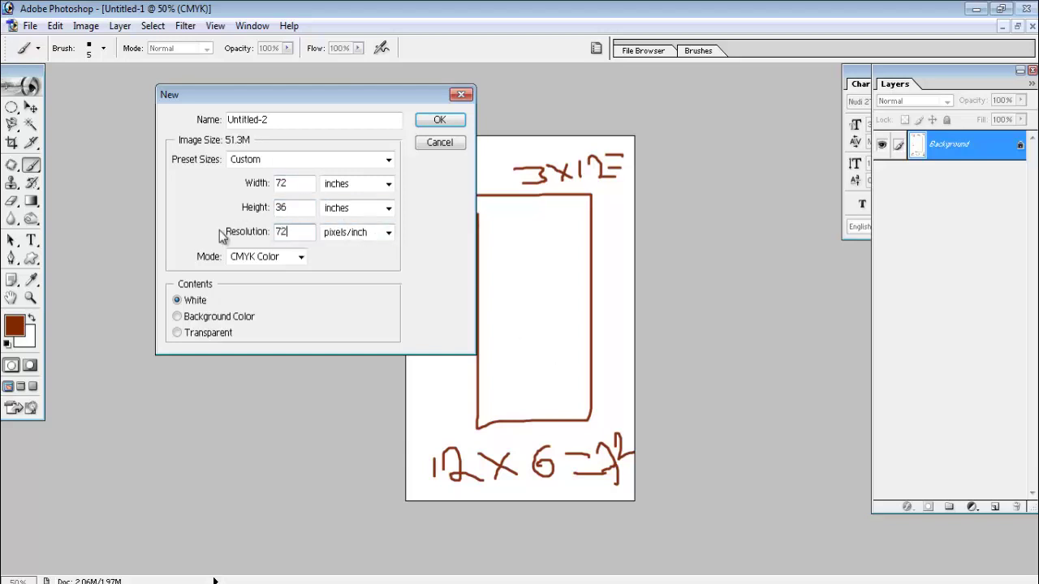
{"action": "left_click_drag", "start_coordinate": [315, 103], "coordinate": [504, 155]}
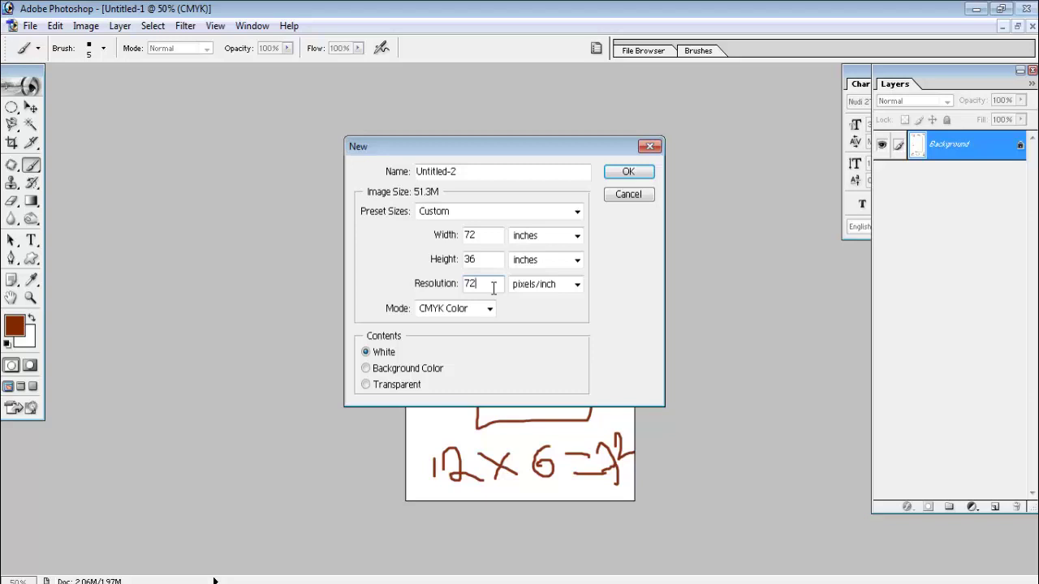
Try RGB Color as the new document's mode, and return it to CMYK Color
{"action": "left_click", "coordinate": [457, 312]}
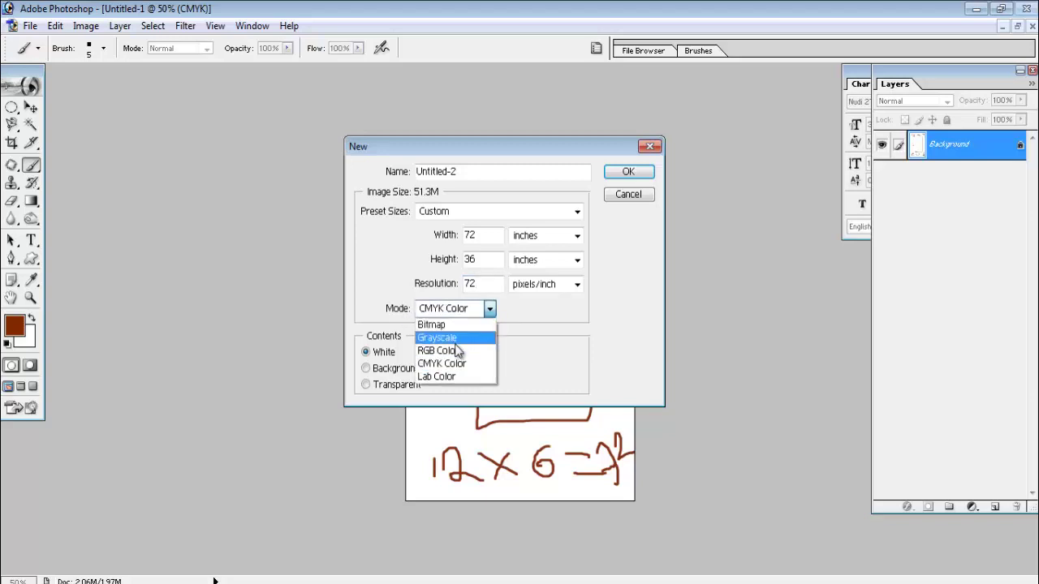
{"action": "left_click", "coordinate": [456, 350]}
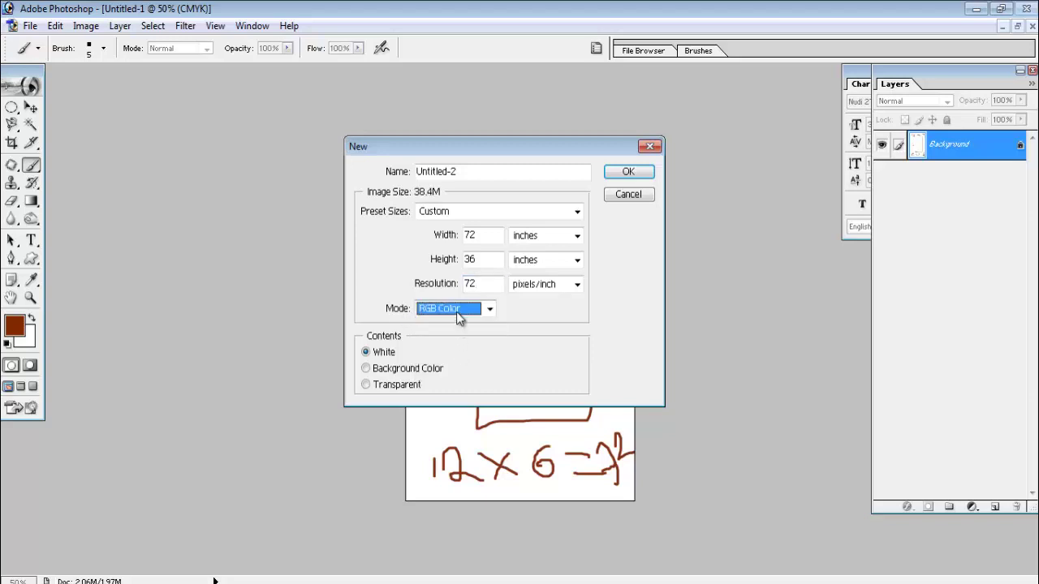
{"action": "left_click", "coordinate": [456, 312]}
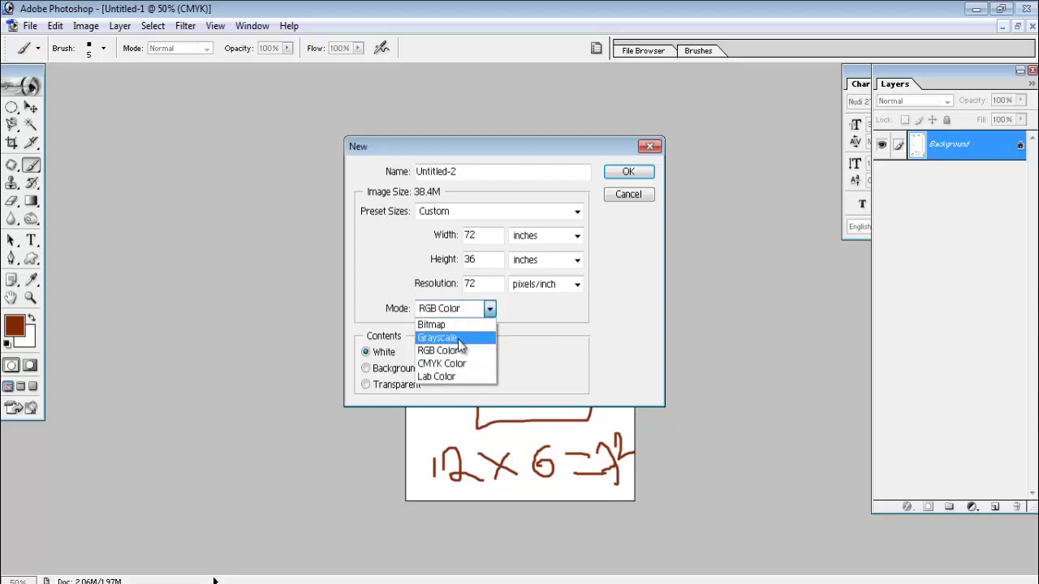
{"action": "left_click", "coordinate": [458, 364]}
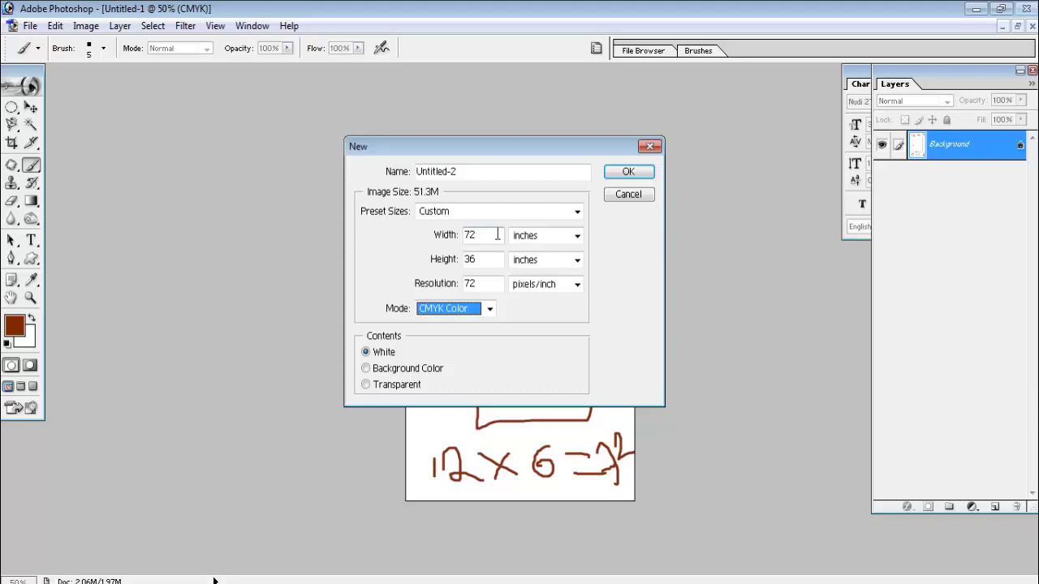
Create the document, maximize its window and paint a long line across the upper part of the canvas
{"action": "left_click", "coordinate": [625, 172]}
{"action": "left_click", "coordinate": [633, 85]}
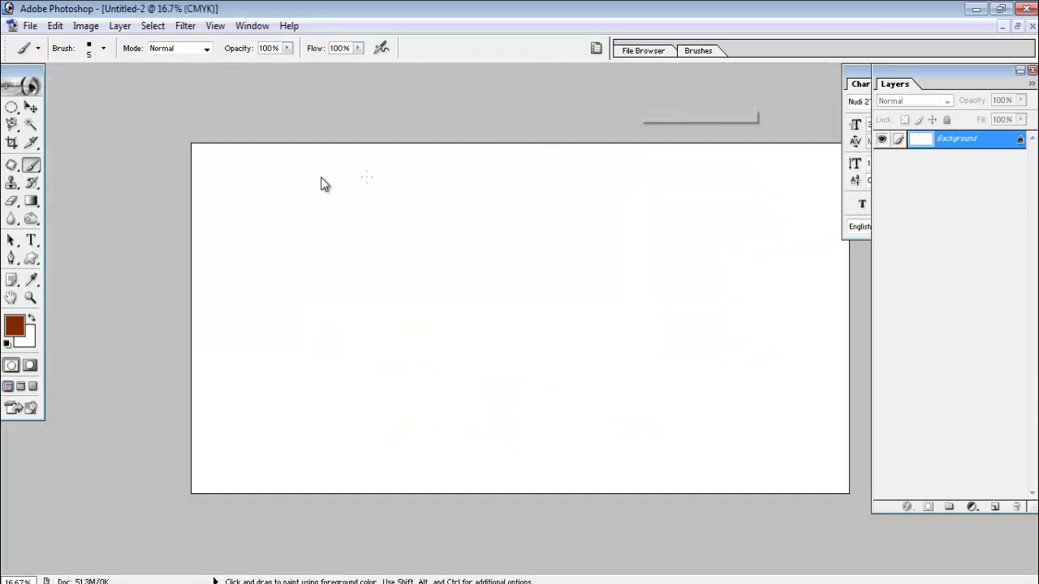
{"action": "left_click_drag", "start_coordinate": [285, 193], "coordinate": [779, 241]}
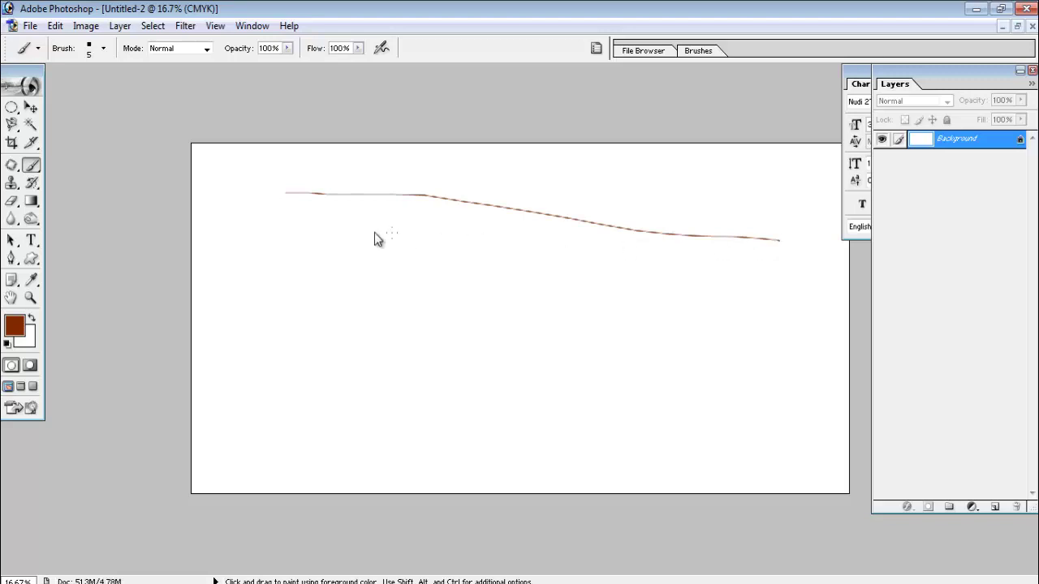
Paint a horizontal arrow marked 6 across the banner's width and a vertical line marked 3 along its height
{"action": "left_click_drag", "start_coordinate": [279, 211], "coordinate": [710, 215]}
{"action": "mouse_move", "coordinate": [620, 180]}
{"action": "left_mouse_down"}
{"action": "mouse_move", "coordinate": [698, 196]}
{"action": "mouse_move", "coordinate": [682, 230]}
{"action": "left_mouse_up"}
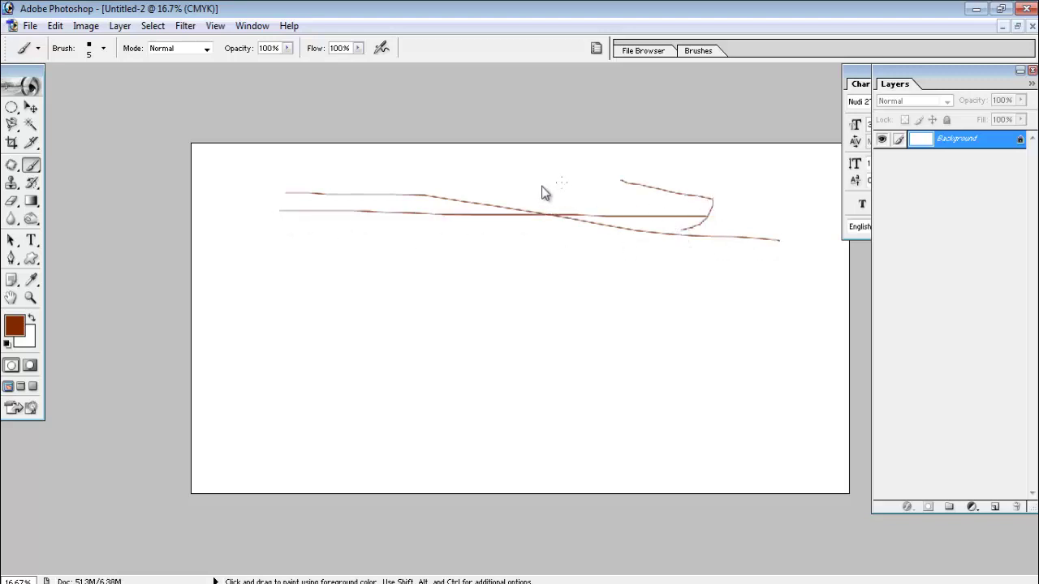
{"action": "left_click_drag", "start_coordinate": [267, 238], "coordinate": [259, 378]}
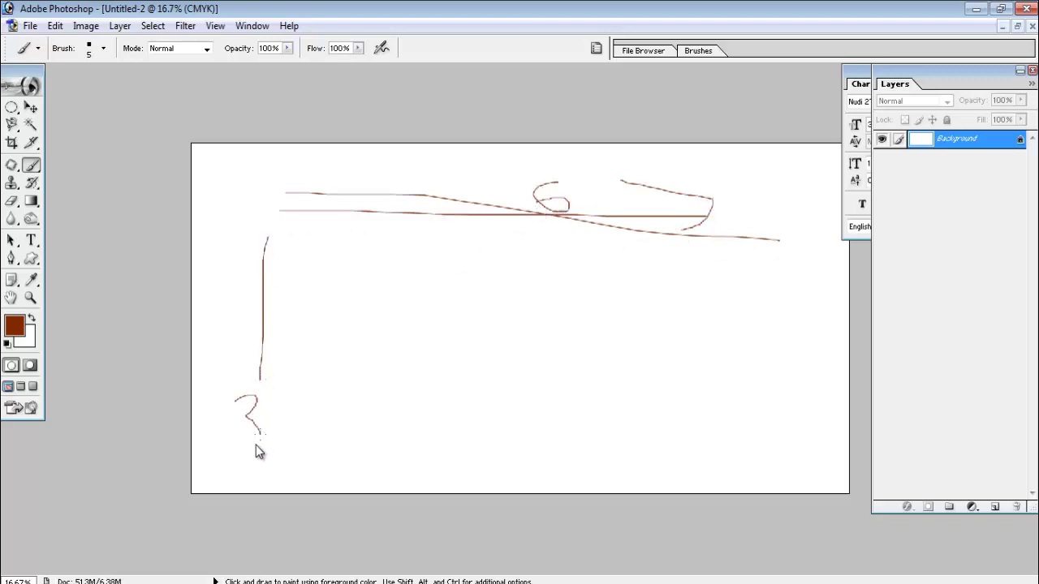
{"action": "left_click_drag", "start_coordinate": [256, 451], "coordinate": [208, 445]}
{"action": "left_click_drag", "start_coordinate": [477, 182], "coordinate": [521, 182]}
{"action": "left_click", "coordinate": [696, 182], "text": "shift"}
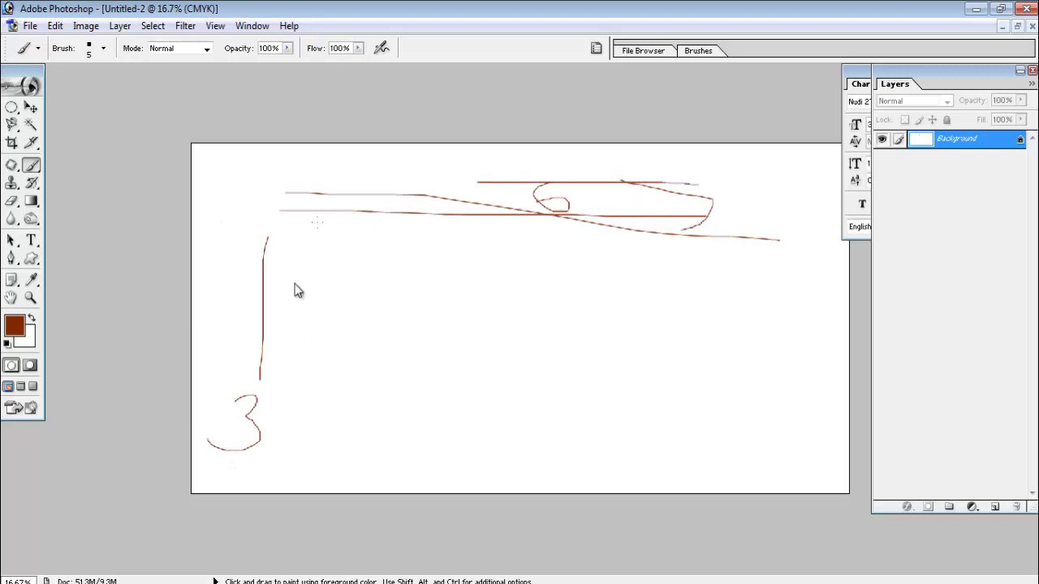
Show the rulers and close the Character palette behind the Layers palette
{"action": "left_click", "coordinate": [215, 26]}
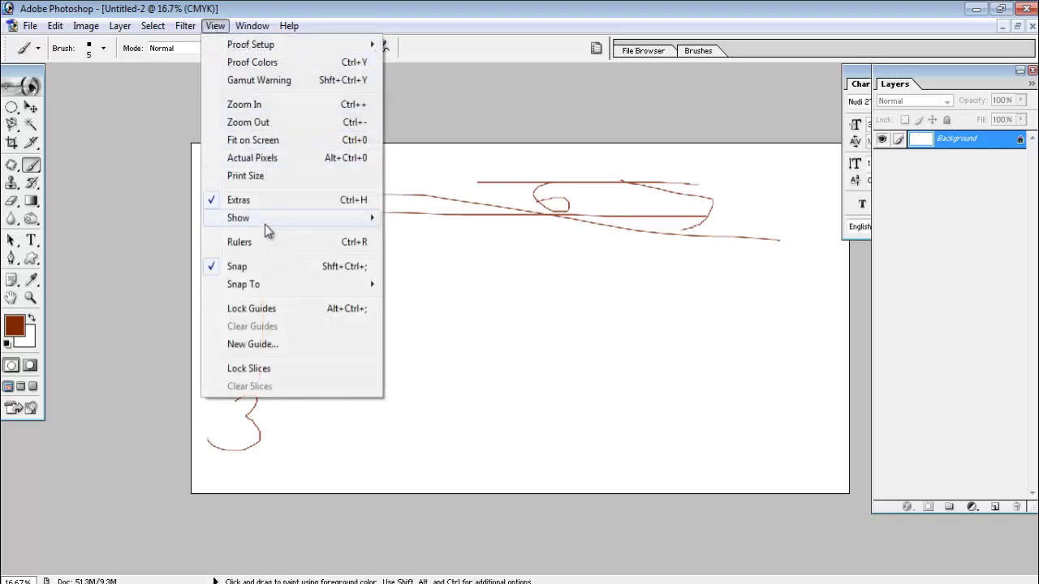
{"action": "left_click", "coordinate": [346, 245]}
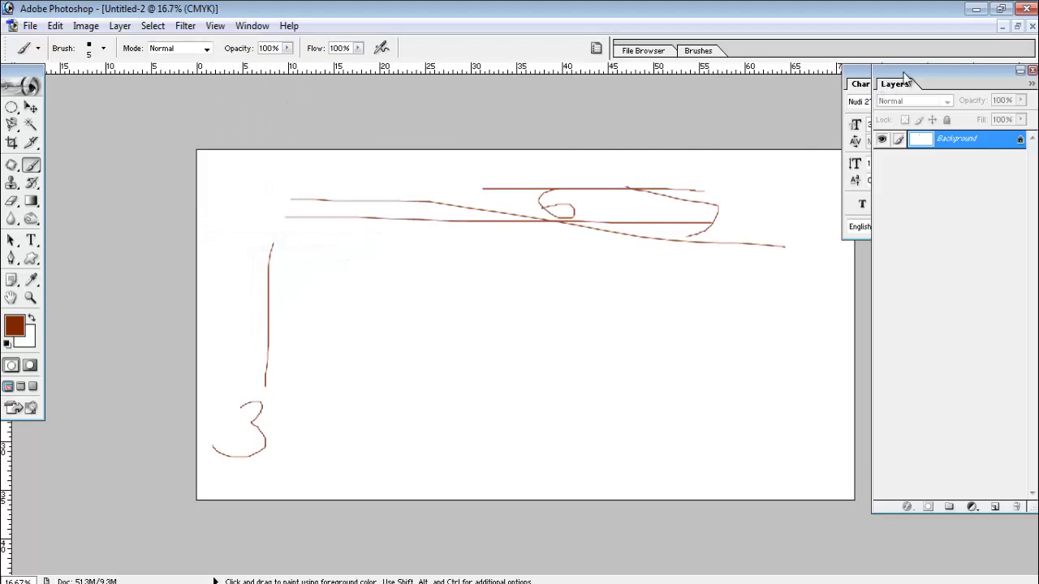
{"action": "left_click_drag", "start_coordinate": [907, 78], "coordinate": [904, 174]}
{"action": "left_click", "coordinate": [999, 75]}
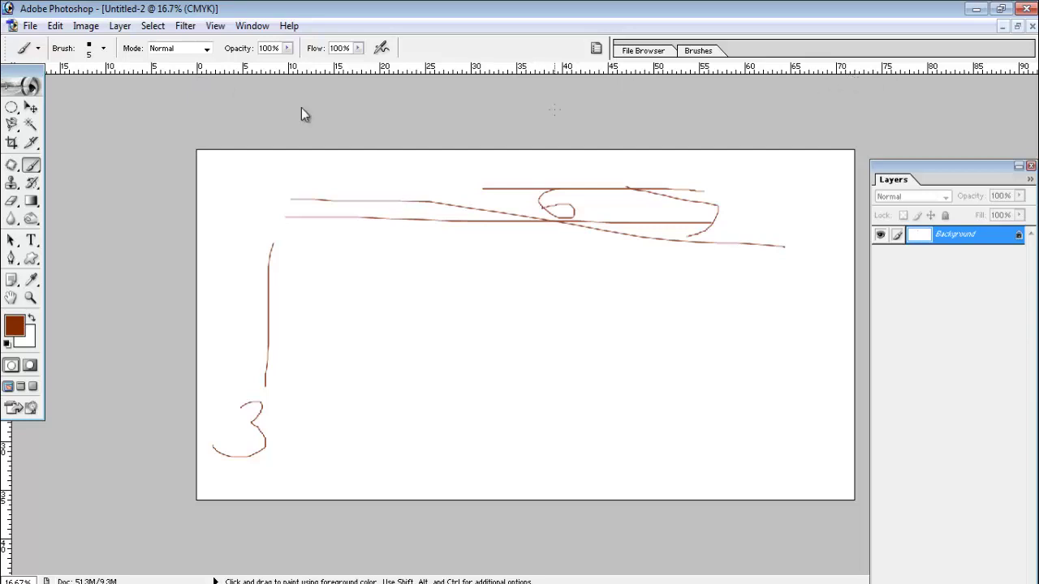
Reposition the toolbox just inside the vertical ruler and the Layers palette just below the horizontal ruler
{"action": "left_click_drag", "start_coordinate": [13, 73], "coordinate": [379, 166]}
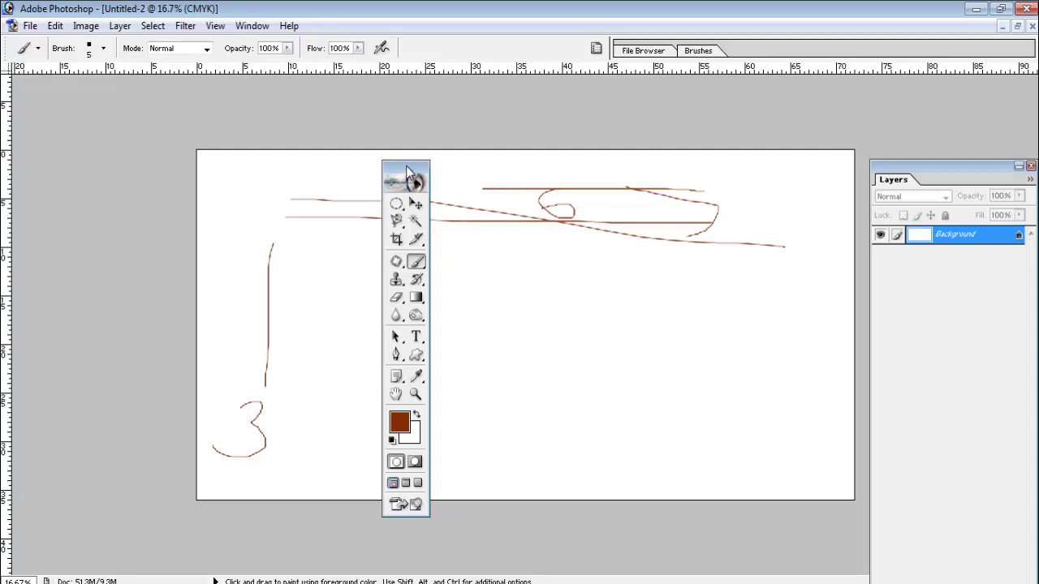
{"action": "left_click_drag", "start_coordinate": [410, 175], "coordinate": [38, 80]}
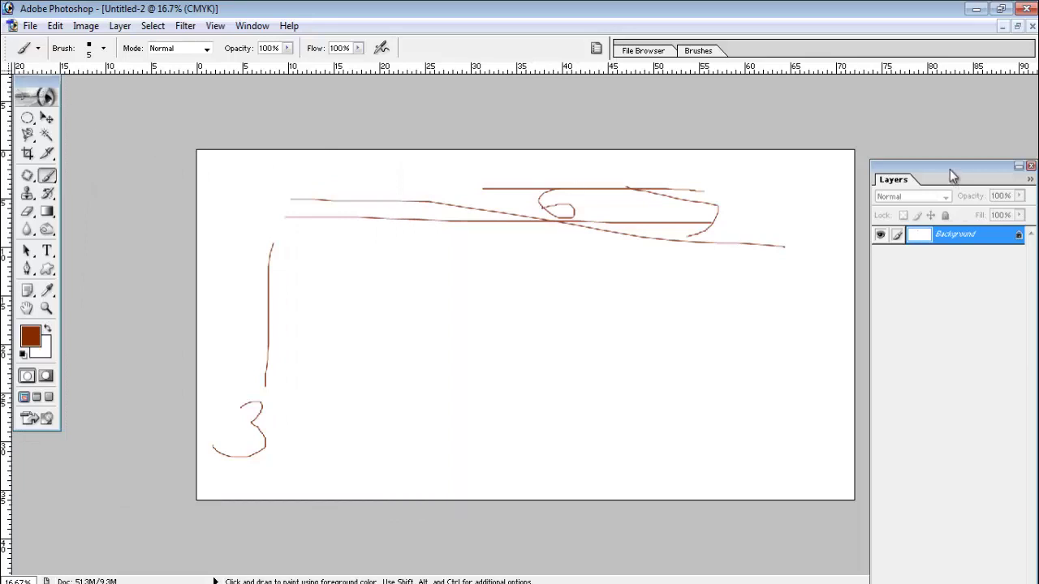
{"action": "left_click_drag", "start_coordinate": [950, 170], "coordinate": [950, 96]}
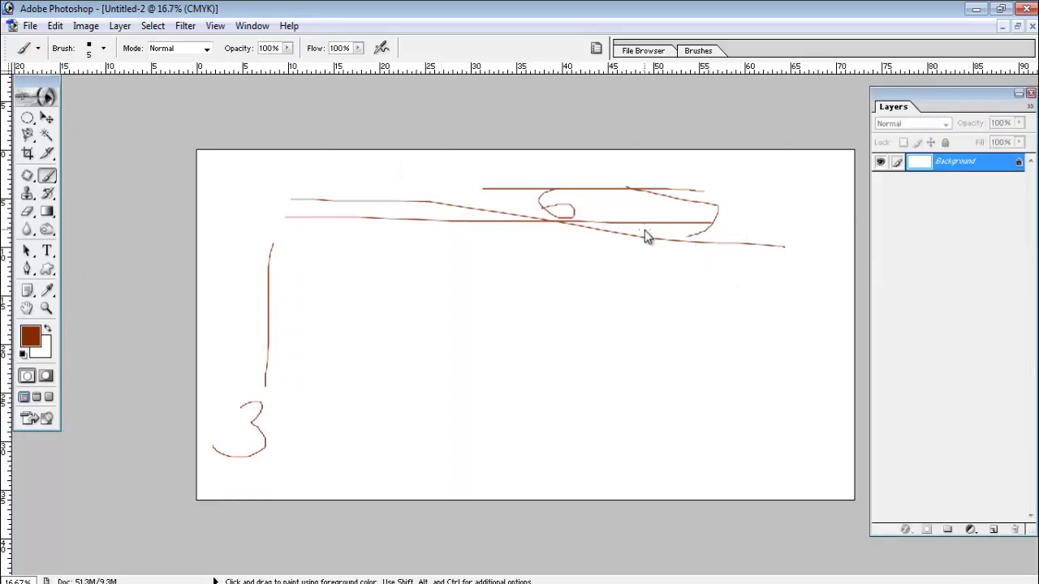
Undo and redo the last brush stroke repeatedly
{"action": "left_click", "coordinate": [55, 25]}
{"action": "left_click", "coordinate": [98, 44]}
{"action": "left_click", "coordinate": [55, 25]}
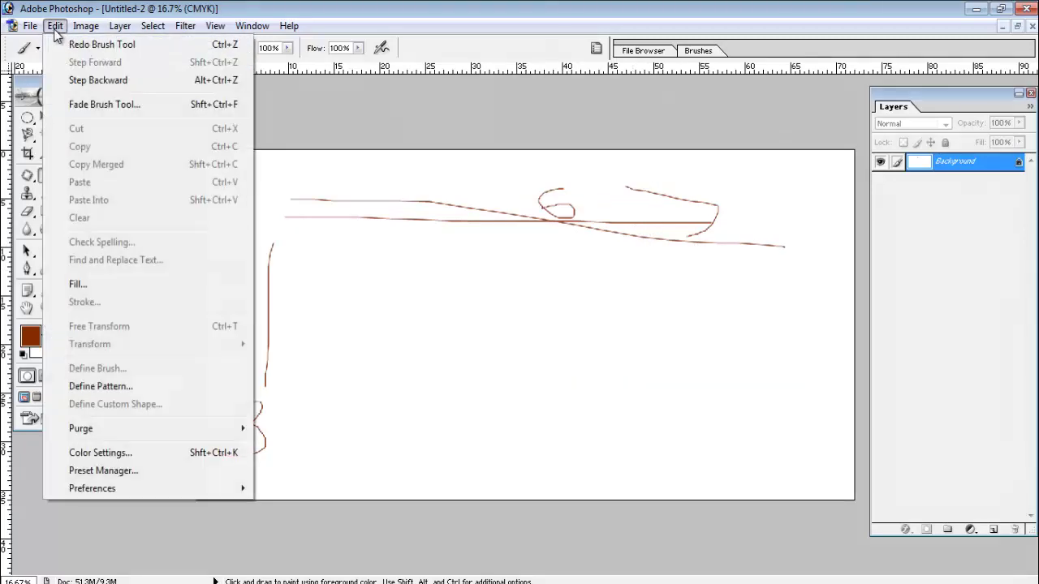
{"action": "left_click", "coordinate": [98, 44]}
{"action": "left_click", "coordinate": [55, 25]}
{"action": "left_click", "coordinate": [97, 44]}
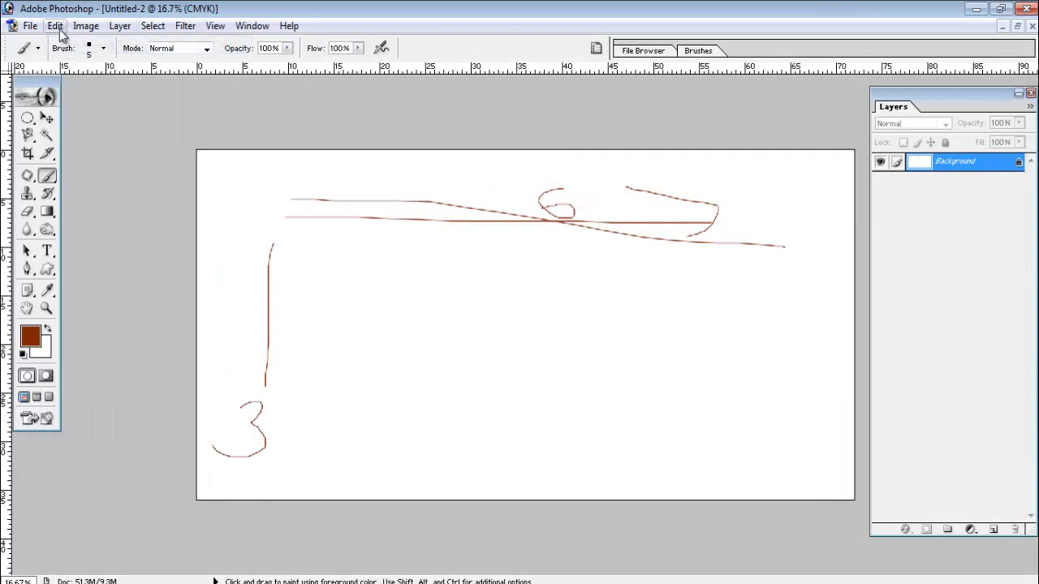
{"action": "left_click", "coordinate": [56, 26]}
{"action": "left_click", "coordinate": [98, 44]}
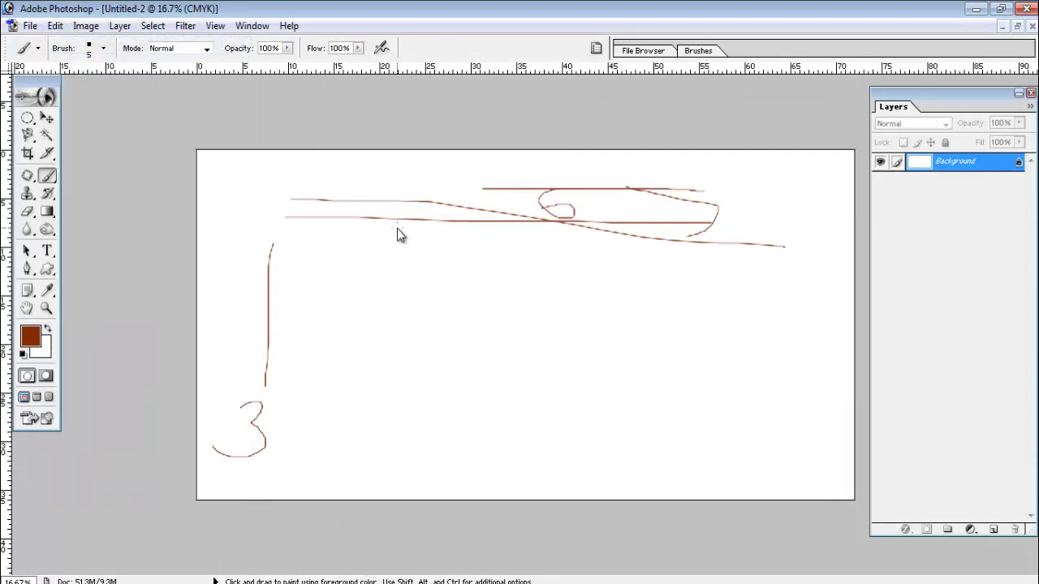
Step backward through all the brush strokes until the canvas is blank
{"action": "key", "text": "ctrl+alt+z"}
{"action": "key", "text": "ctrl+alt+z"}
{"action": "key", "text": "ctrl+alt+z"}
{"action": "key", "text": "ctrl+alt+z"}
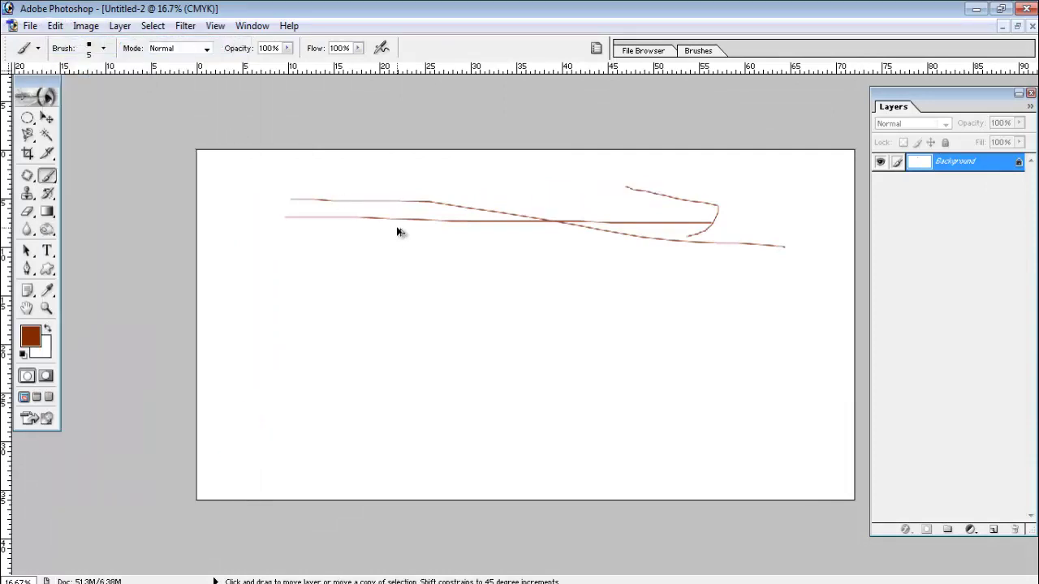
{"action": "key", "text": "ctrl+alt+z"}
{"action": "key", "text": "ctrl+alt+z"}
{"action": "key", "text": "ctrl+alt+z"}
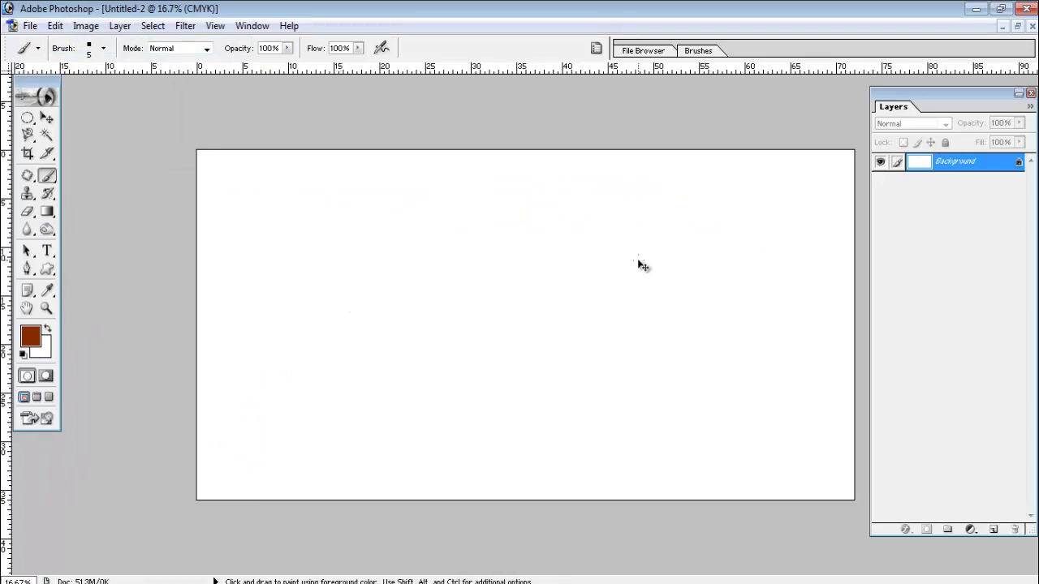
Add a new empty layer above the Background and switch to the Move tool
{"action": "left_click", "coordinate": [993, 529]}
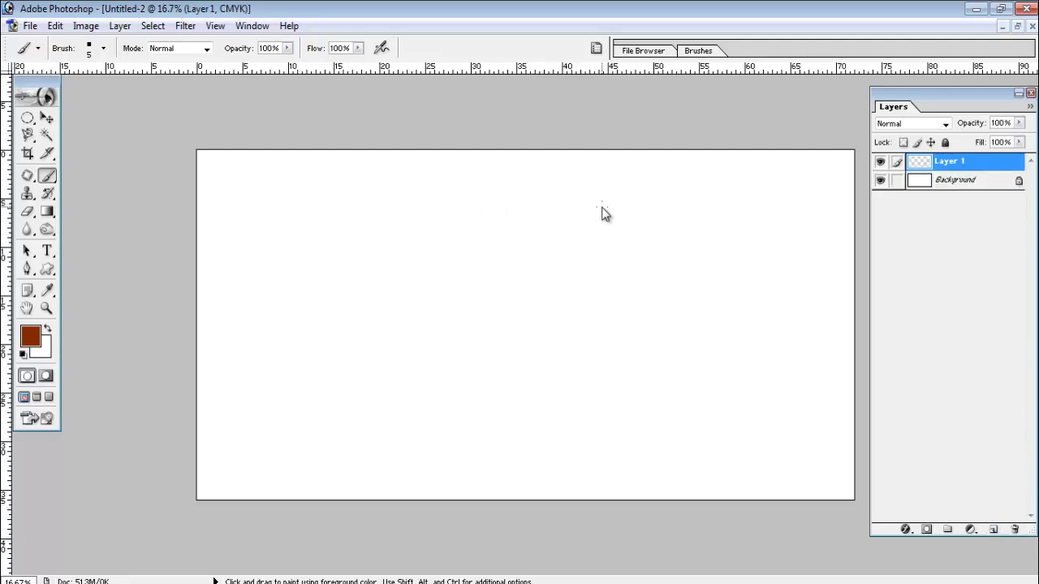
{"action": "left_click", "coordinate": [47, 118]}
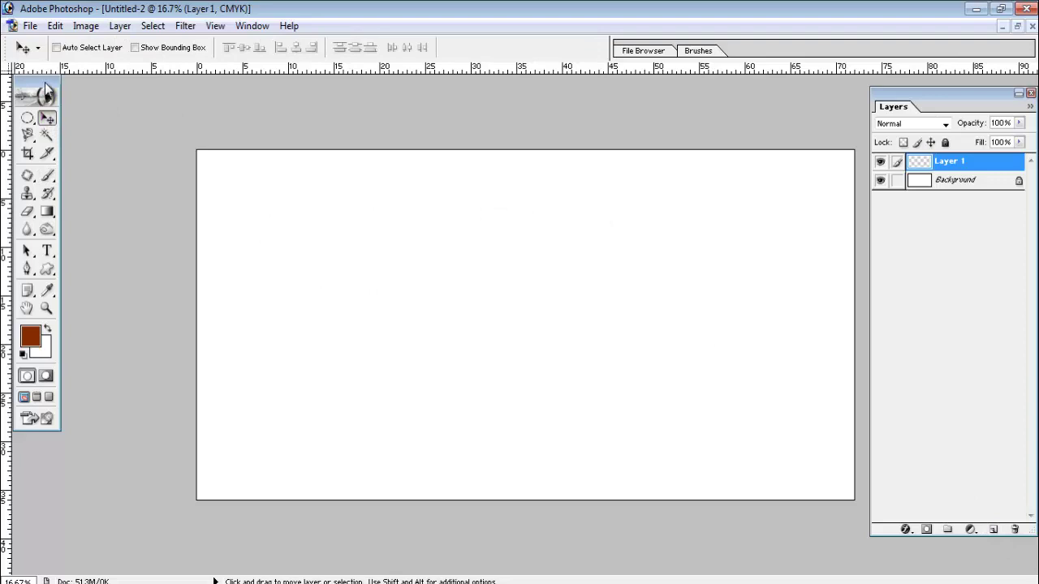
{"action": "left_click_drag", "start_coordinate": [58, 84], "coordinate": [46, 91]}
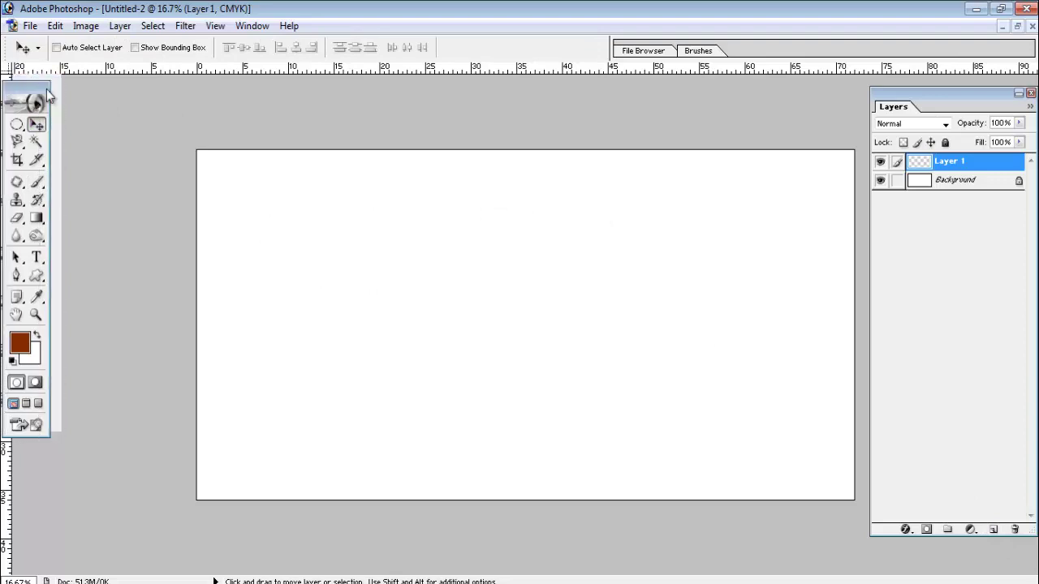
Open the transparent blue curtain image from the Desktop
{"action": "left_click", "coordinate": [30, 25]}
{"action": "left_click", "coordinate": [47, 65]}
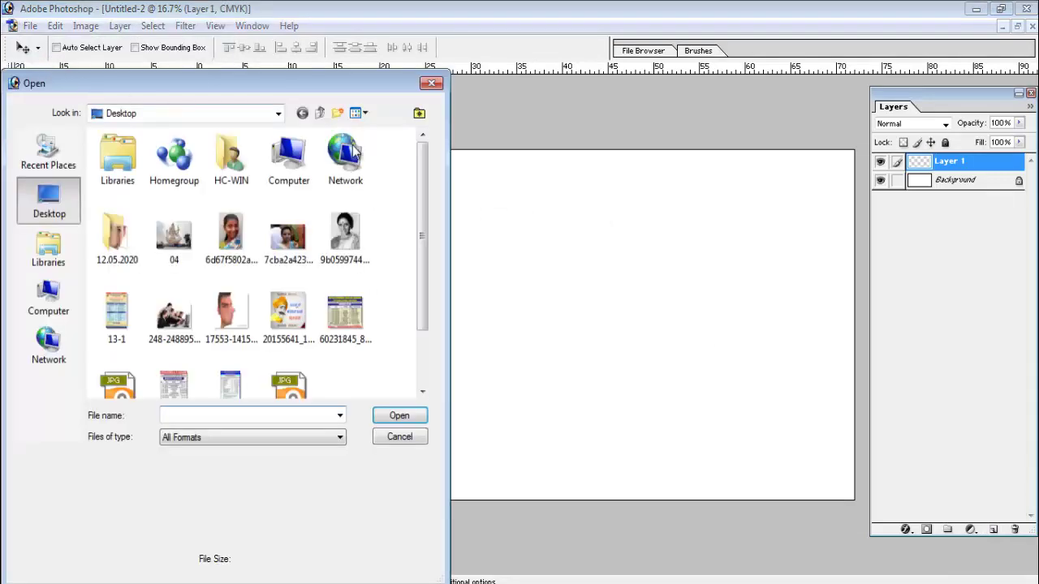
{"action": "left_click_drag", "start_coordinate": [424, 182], "coordinate": [418, 352]}
{"action": "left_click", "coordinate": [349, 199]}
{"action": "left_click", "coordinate": [414, 415]}
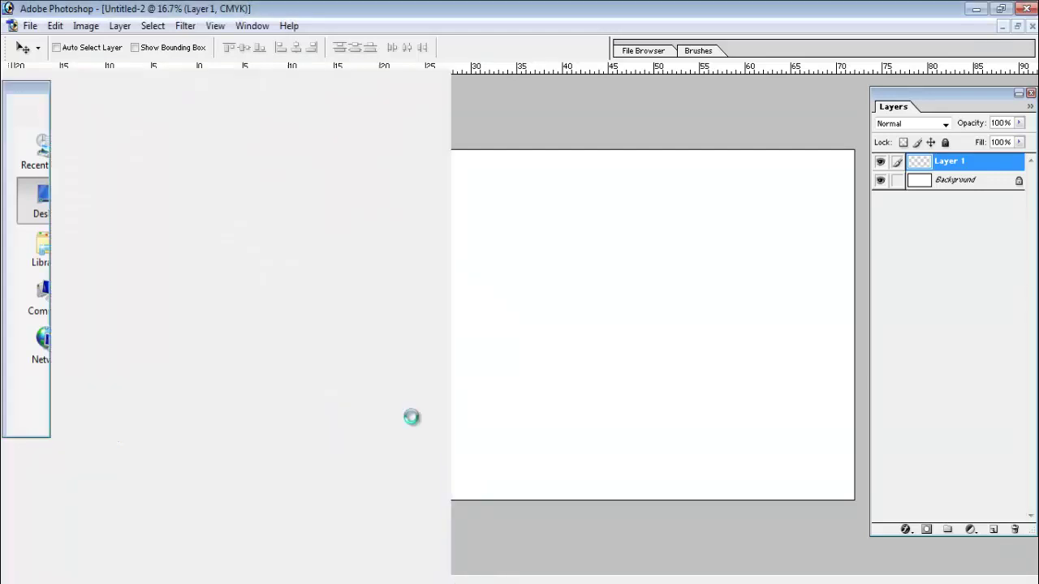
Copy the curtain into the banner document and place it in the canvas's upper-right corner
{"action": "left_click_drag", "start_coordinate": [217, 185], "coordinate": [656, 142]}
{"action": "left_click", "coordinate": [645, 85]}
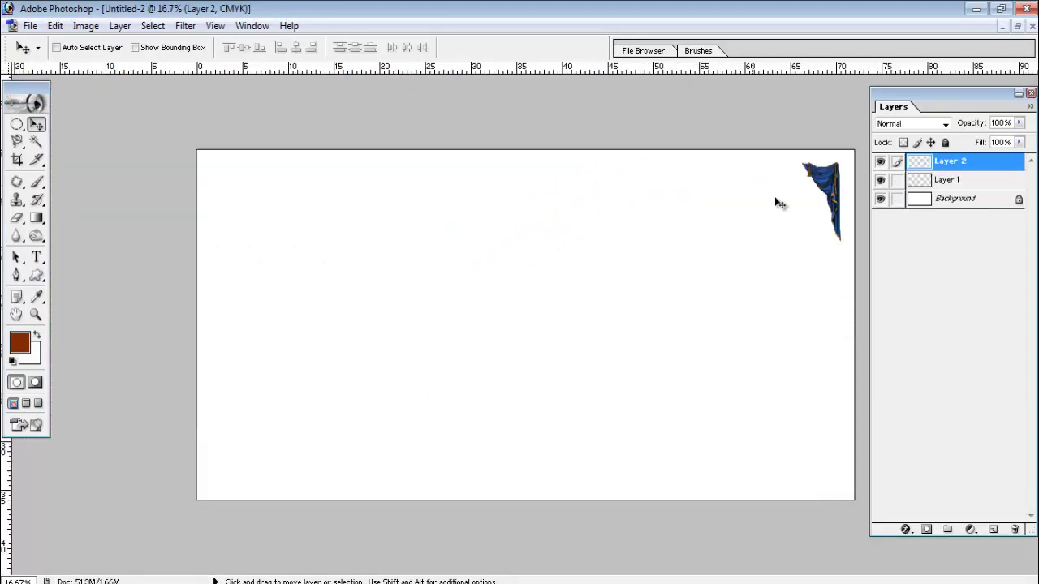
{"action": "left_click_drag", "start_coordinate": [821, 193], "coordinate": [836, 179]}
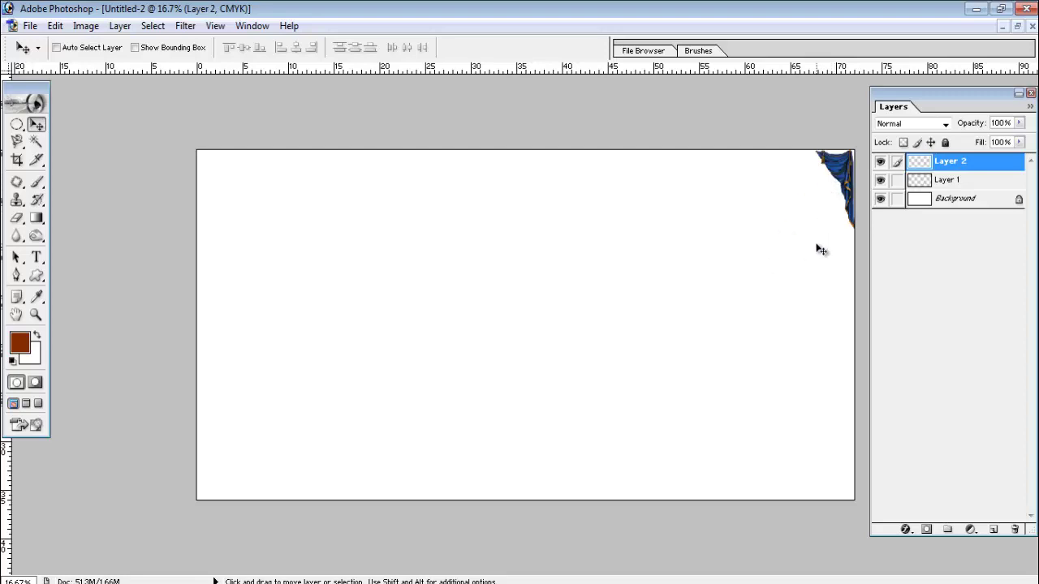
Enlarge the curtain with Free Transform to the full canvas height, keeping it against the canvas's right edge
{"action": "key", "text": "ctrl+t"}
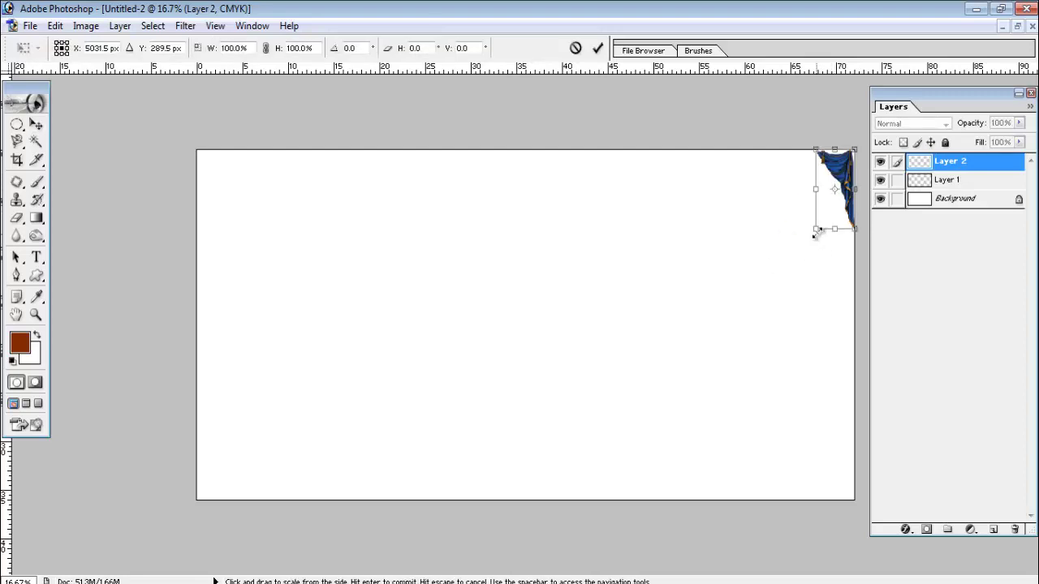
{"action": "left_click_drag", "start_coordinate": [816, 235], "coordinate": [640, 482]}
{"action": "key", "text": "Return"}
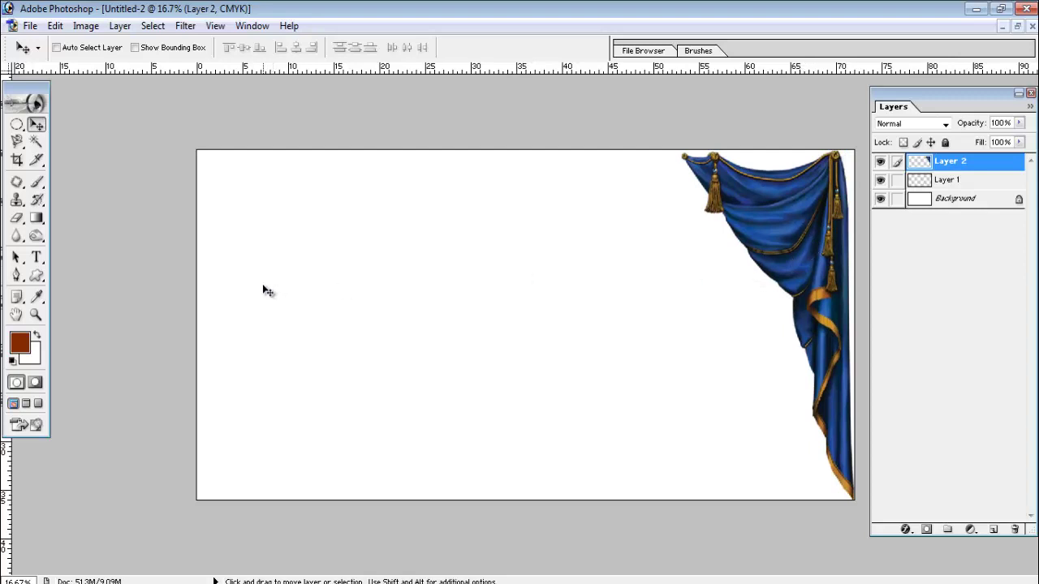
Duplicate the curtain layer and move the copy horizontally to the canvas's left edge
{"action": "key", "text": "ctrl+j"}
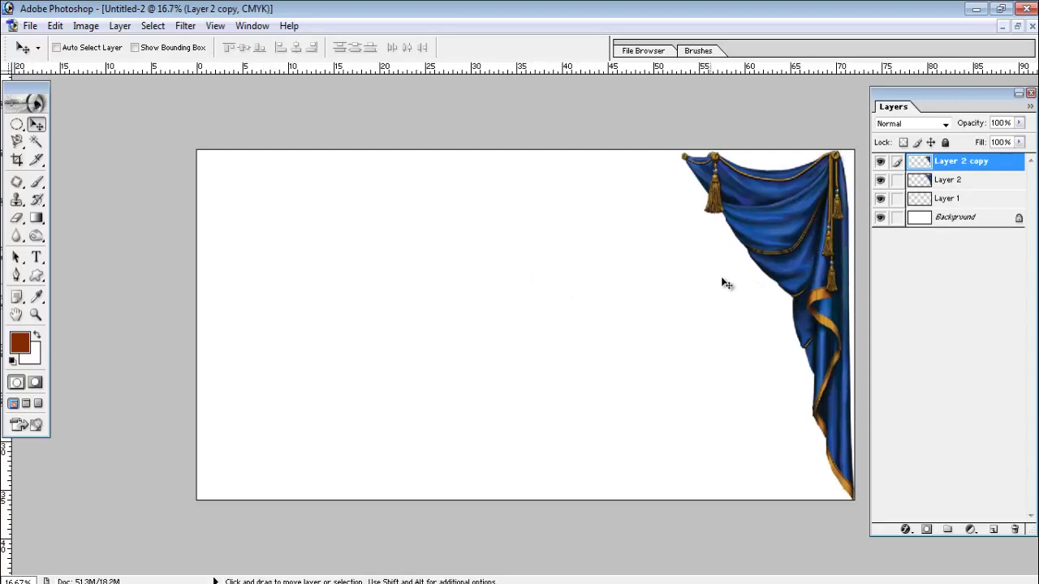
{"action": "left_click_drag", "start_coordinate": [791, 245], "coordinate": [306, 245]}
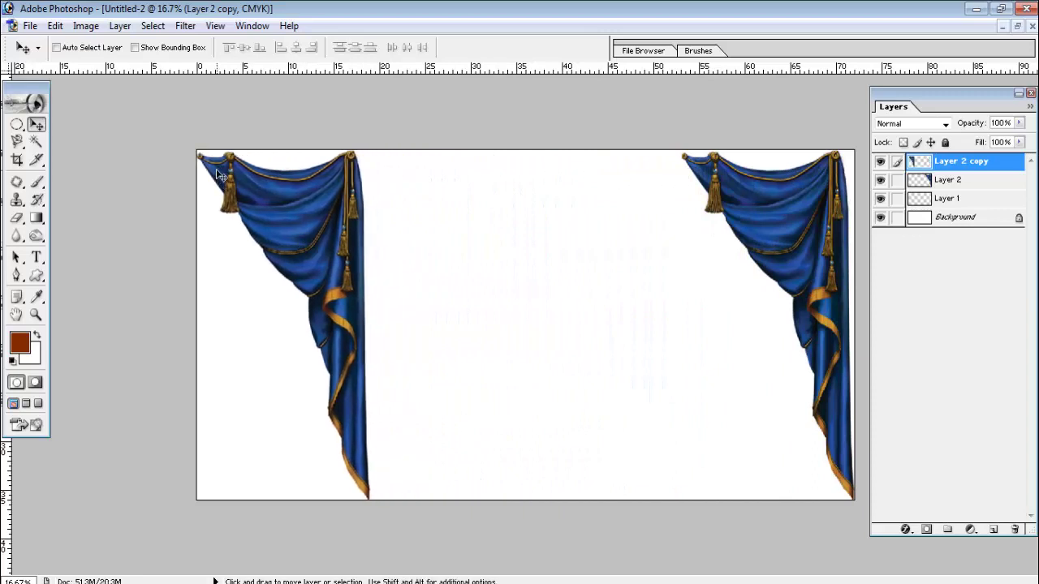
{"action": "left_click", "coordinate": [85, 26]}
{"action": "mouse_move", "coordinate": [124, 196]}
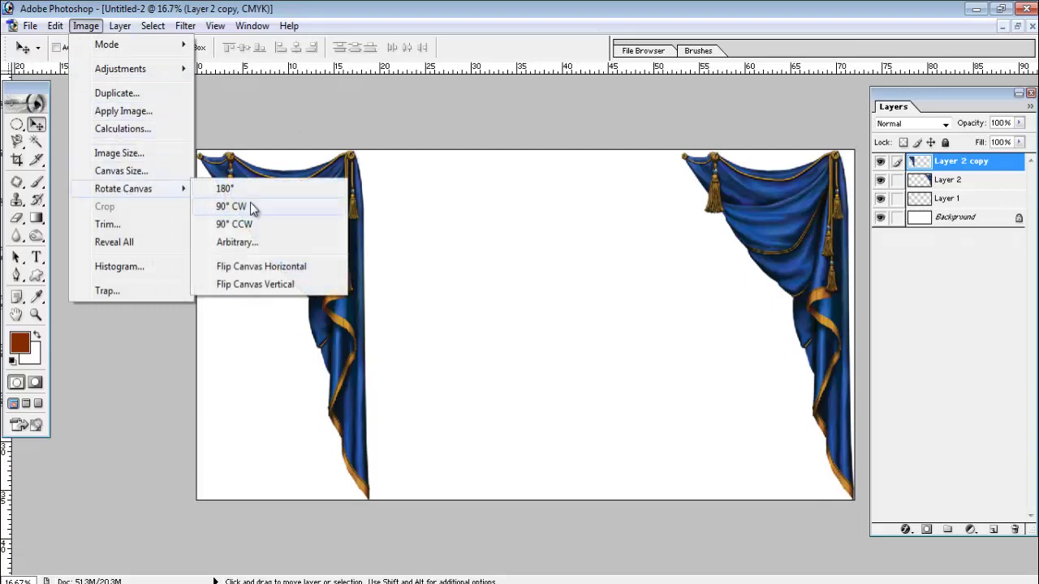
{"action": "left_click", "coordinate": [250, 206]}
{"action": "key", "text": "ctrl+z"}
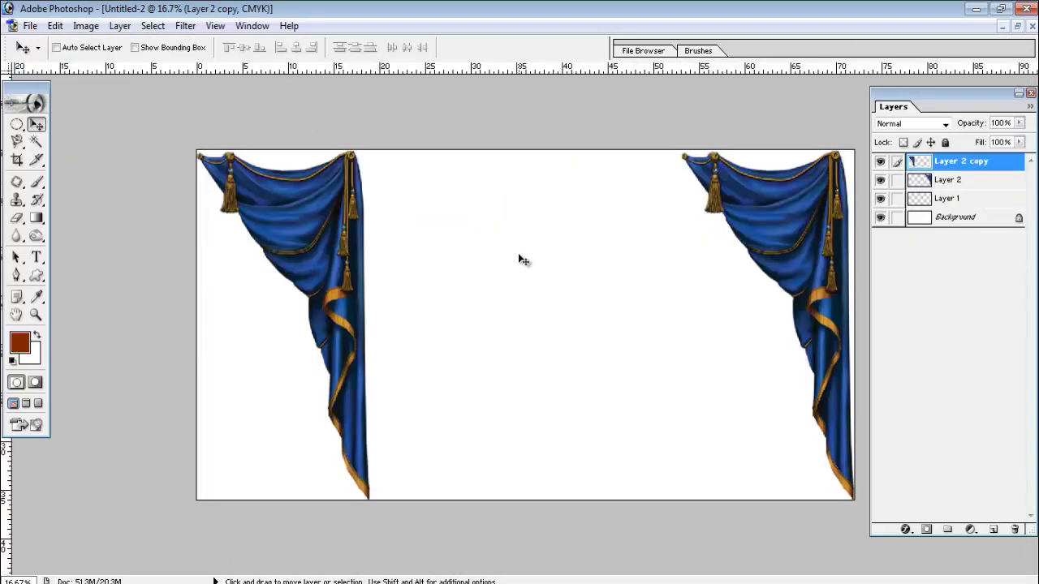
Flip the left curtain copy horizontally so it mirrors the right curtain
{"action": "right_click", "coordinate": [309, 210]}
{"action": "left_click", "coordinate": [345, 214]}
{"action": "left_click", "coordinate": [56, 26]}
{"action": "mouse_move", "coordinate": [232, 343]}
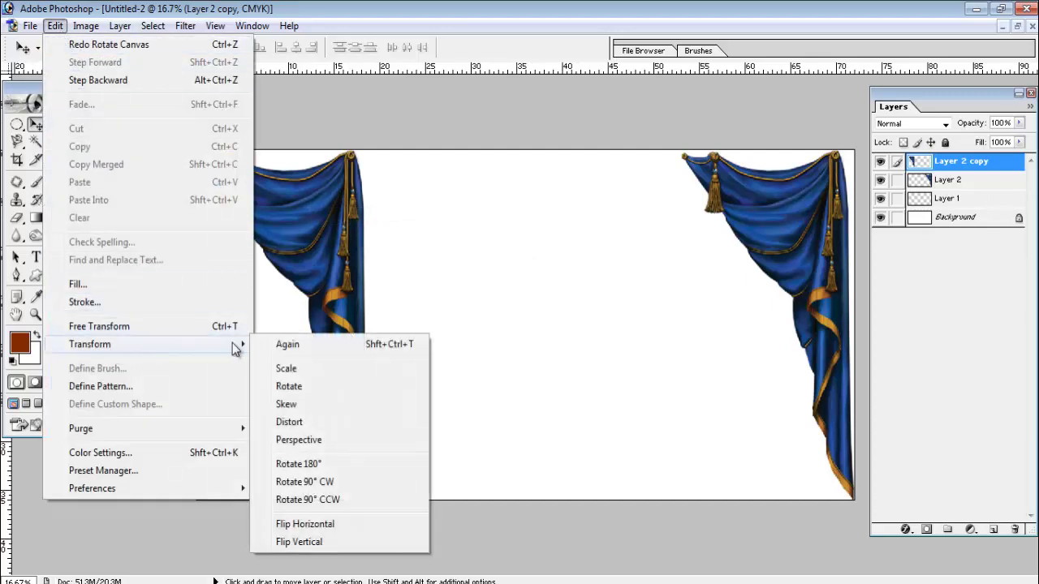
{"action": "left_click", "coordinate": [326, 526]}
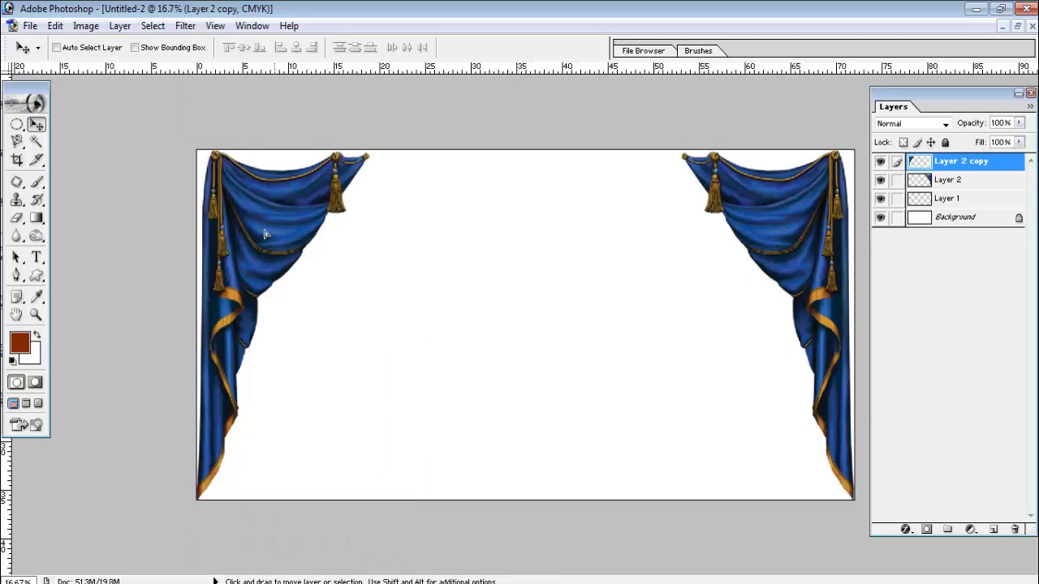
Shift both curtains slightly up and outward so their upper edges run past the canvas corners
{"action": "left_click_drag", "start_coordinate": [275, 234], "coordinate": [267, 207]}
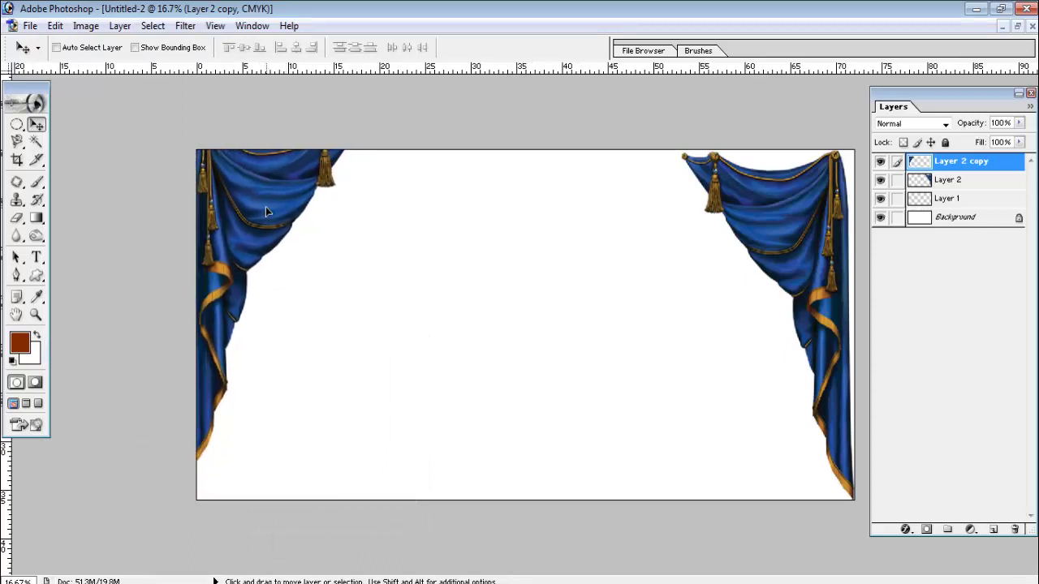
{"action": "right_click", "coordinate": [788, 214]}
{"action": "left_click", "coordinate": [819, 220]}
{"action": "left_click_drag", "start_coordinate": [798, 230], "coordinate": [803, 202]}
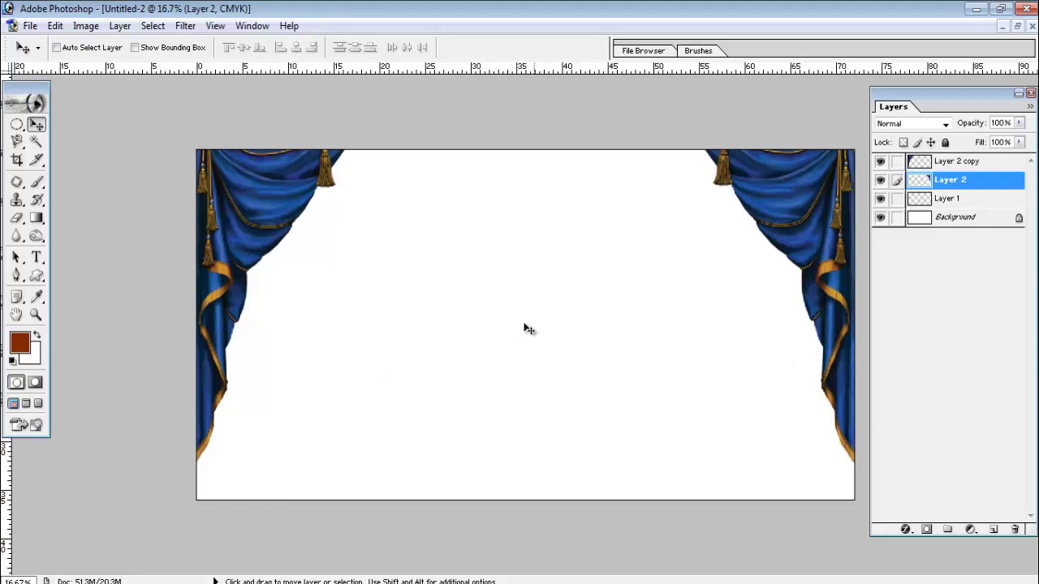
{"action": "left_click", "coordinate": [30, 26]}
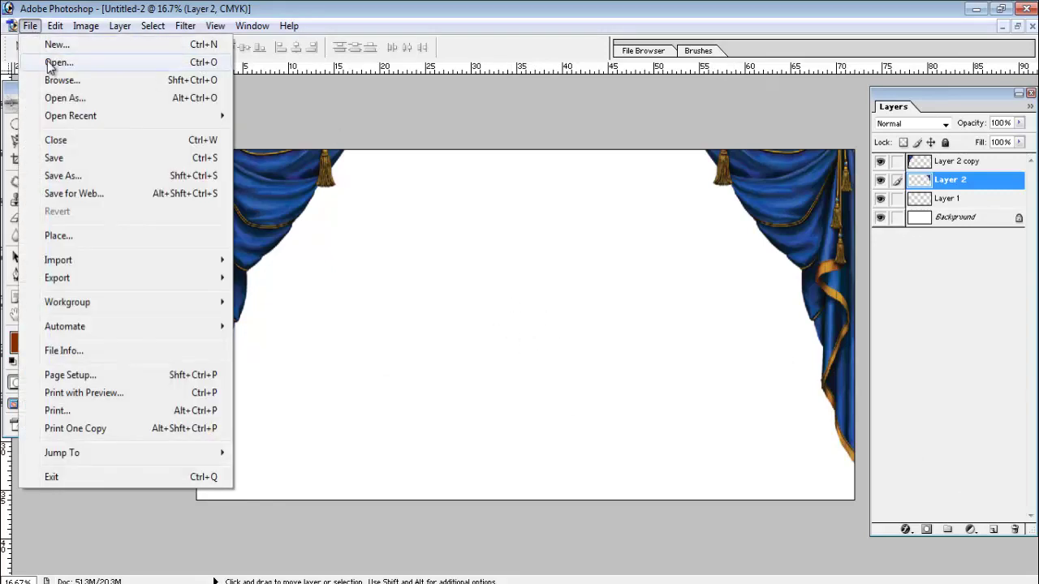
{"action": "left_click", "coordinate": [56, 63]}
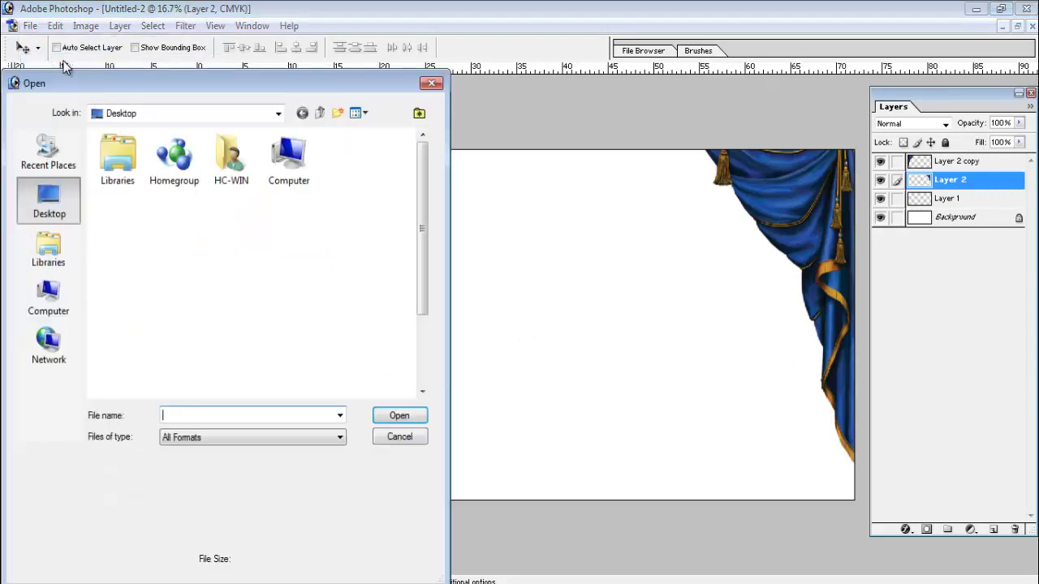
{"action": "left_click_drag", "start_coordinate": [422, 174], "coordinate": [422, 223]}
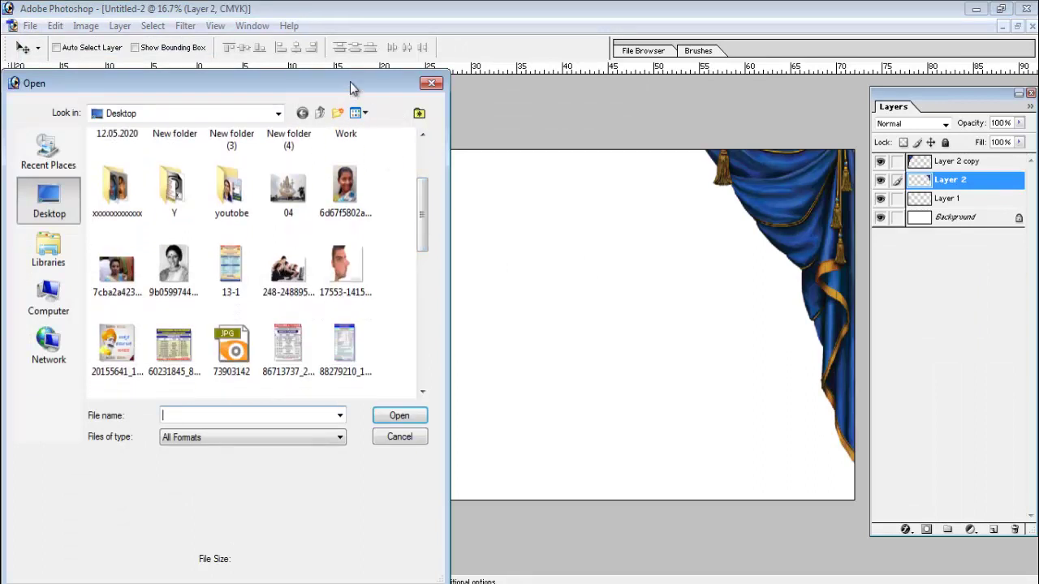
{"action": "mouse_move", "coordinate": [352, 87]}
{"action": "left_mouse_down"}
{"action": "mouse_move", "coordinate": [262, 87]}
{"action": "mouse_move", "coordinate": [371, 92]}
{"action": "left_mouse_up"}
{"action": "left_click_drag", "start_coordinate": [441, 224], "coordinate": [441, 360]}
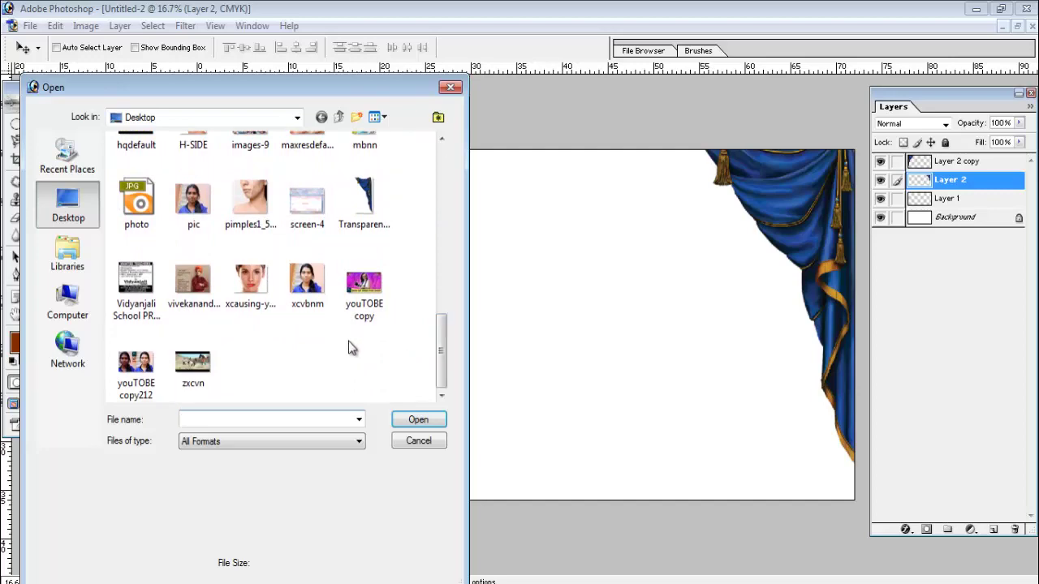
{"action": "left_click", "coordinate": [194, 294]}
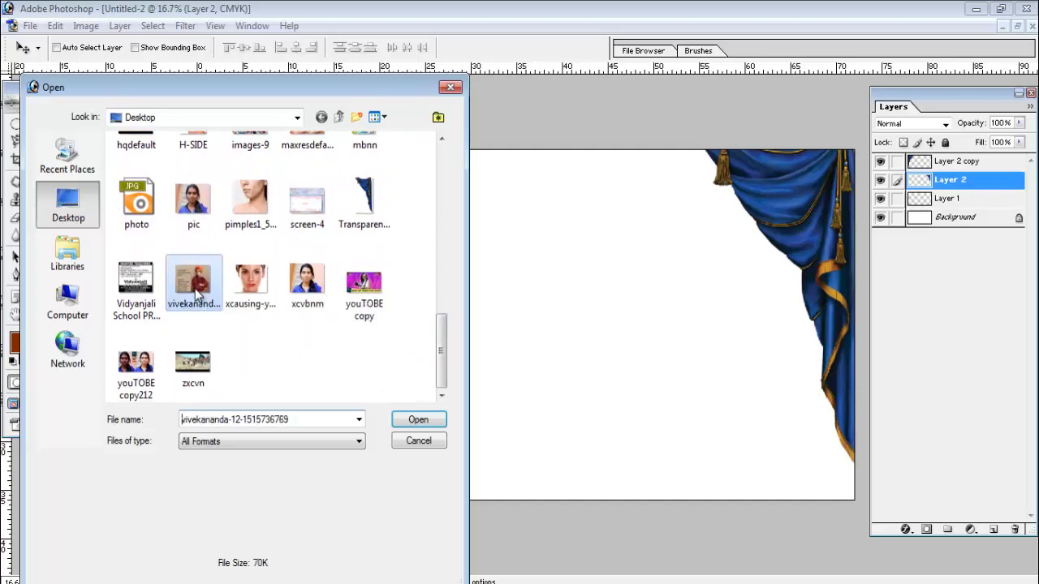
{"action": "left_click", "coordinate": [418, 420]}
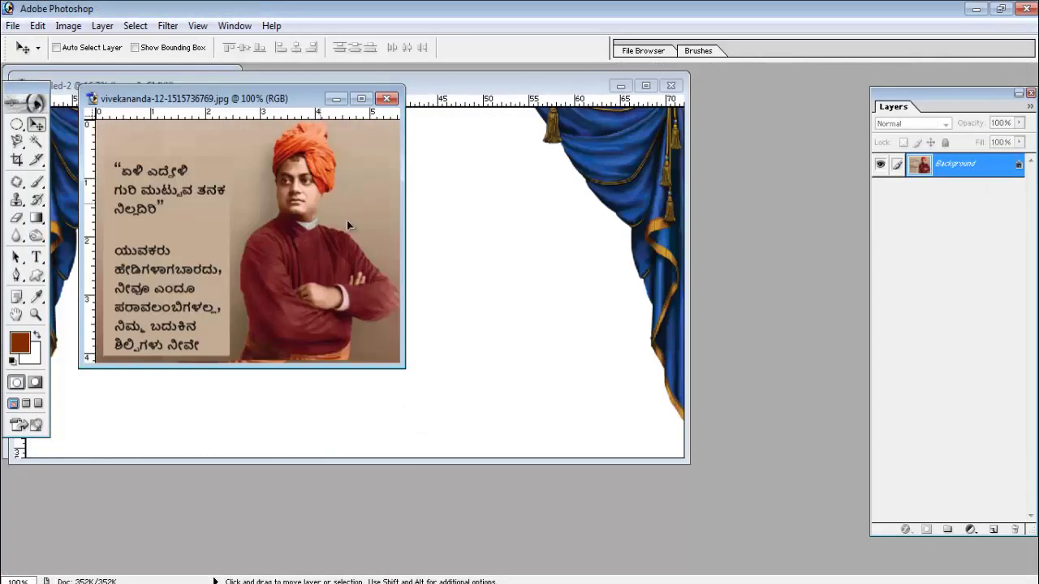
Bring the Vivekananda image into the banner, enlarge it with Free Transform to about 1003%, and position it between the curtains
{"action": "left_click_drag", "start_coordinate": [347, 220], "coordinate": [279, 158]}
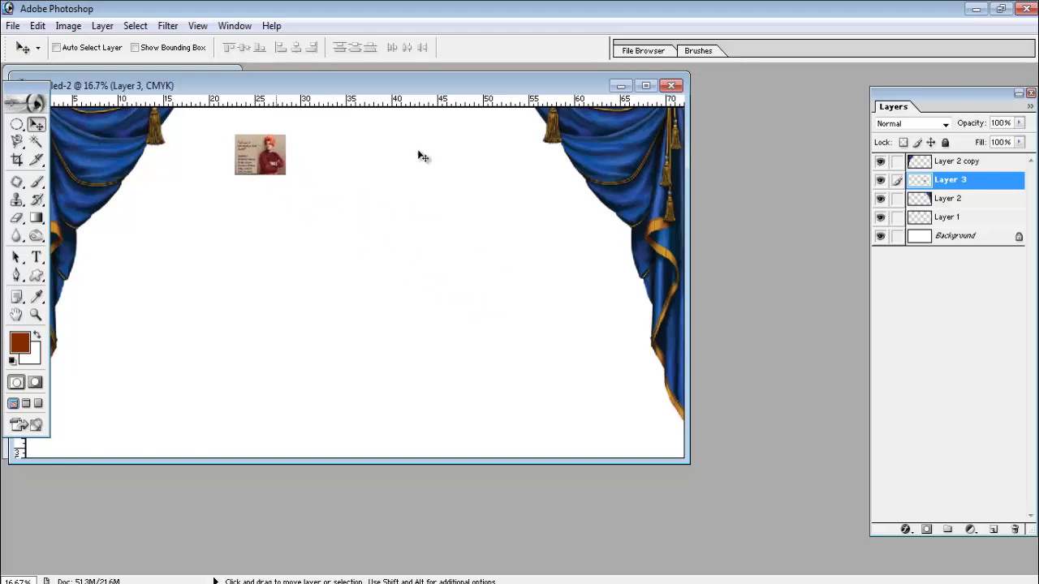
{"action": "left_click", "coordinate": [645, 85]}
{"action": "left_click_drag", "start_coordinate": [429, 212], "coordinate": [862, 561]}
{"action": "key", "text": "ctrl+t"}
{"action": "left_click_drag", "start_coordinate": [731, 464], "coordinate": [583, 465]}
{"action": "left_click_drag", "start_coordinate": [708, 150], "coordinate": [752, 225]}
{"action": "mouse_move", "coordinate": [624, 352]}
{"action": "left_mouse_down"}
{"action": "mouse_move", "coordinate": [643, 350]}
{"action": "mouse_move", "coordinate": [643, 361]}
{"action": "left_mouse_up"}
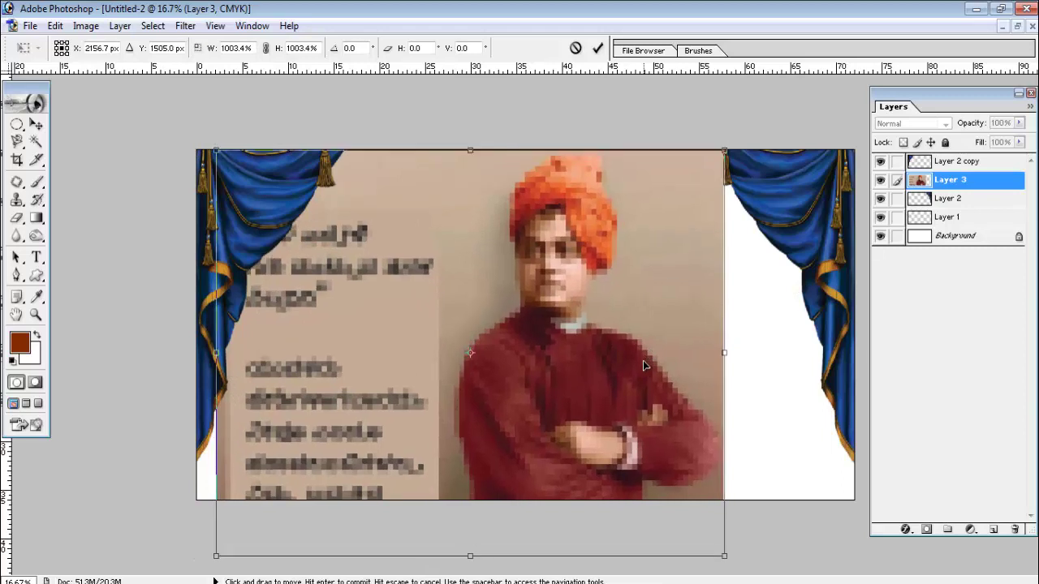
{"action": "key", "text": "Return"}
{"action": "left_click_drag", "start_coordinate": [572, 367], "coordinate": [552, 363]}
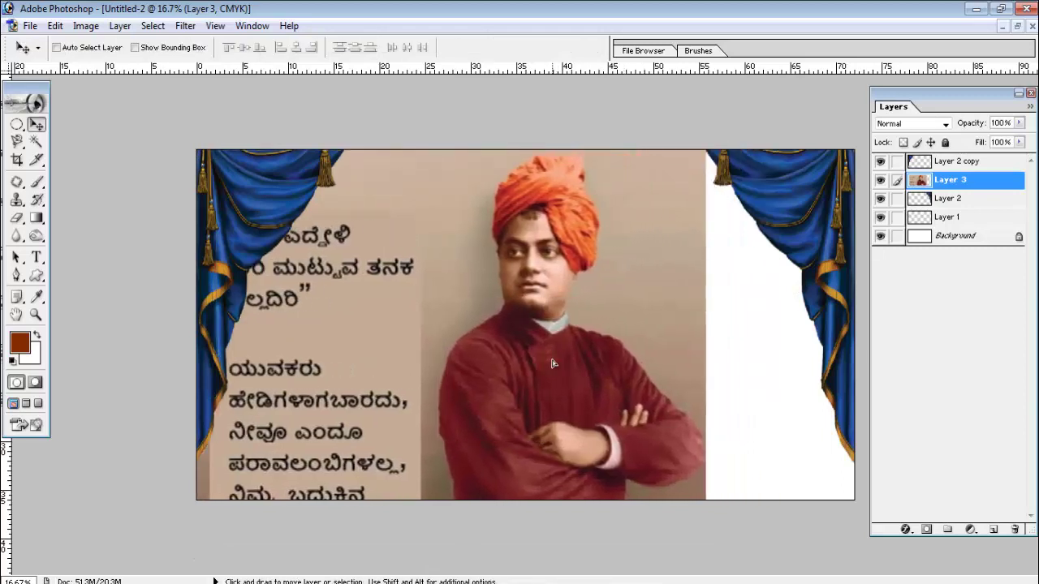
Delete the Vivekananda image layer from the banner
{"action": "left_click", "coordinate": [1014, 531]}
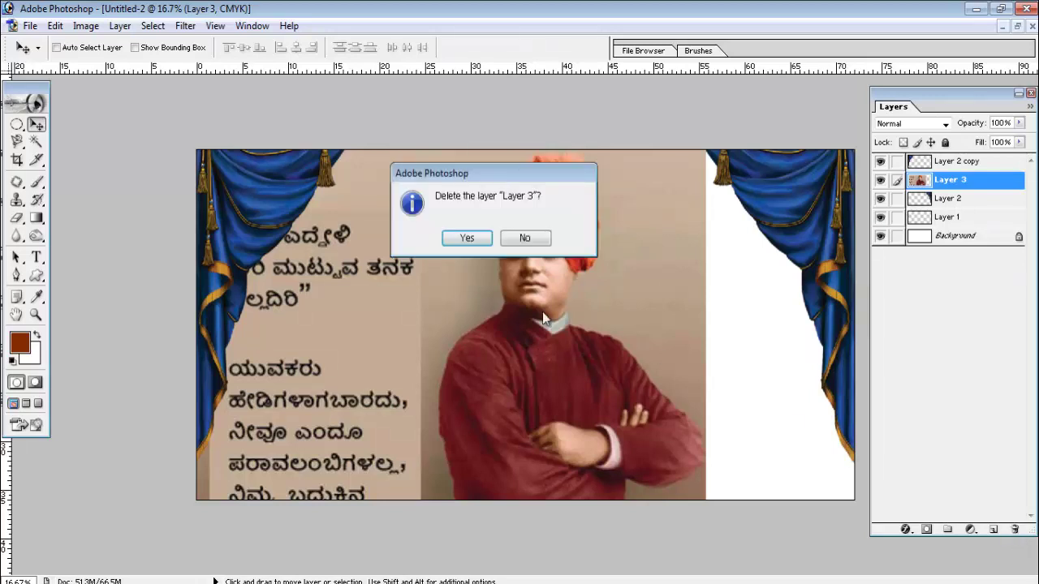
{"action": "left_click", "coordinate": [467, 241]}
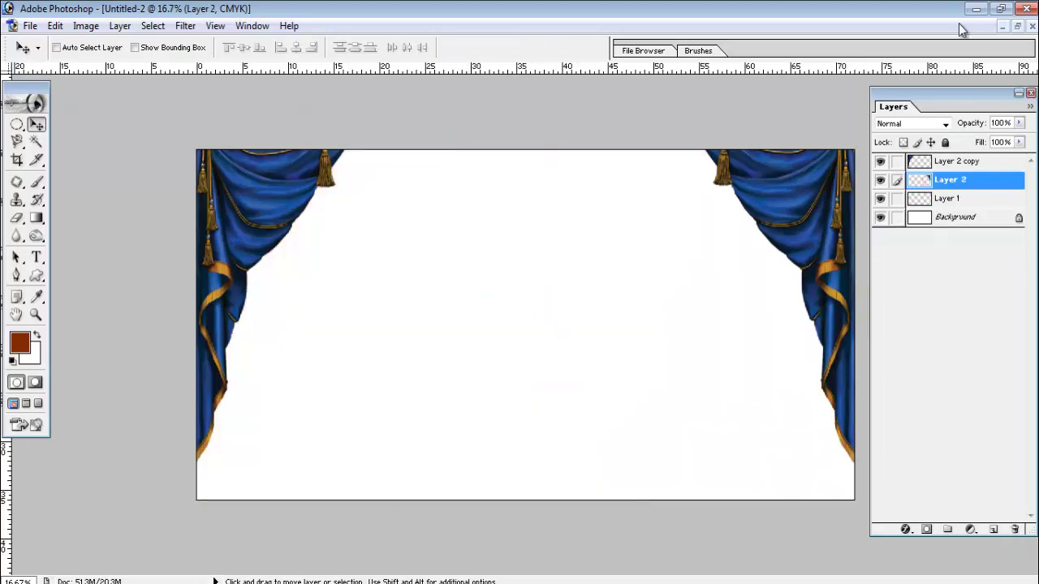
Open the xcvbnm portrait photo from the Desktop
{"action": "left_click", "coordinate": [29, 26]}
{"action": "left_click", "coordinate": [51, 60]}
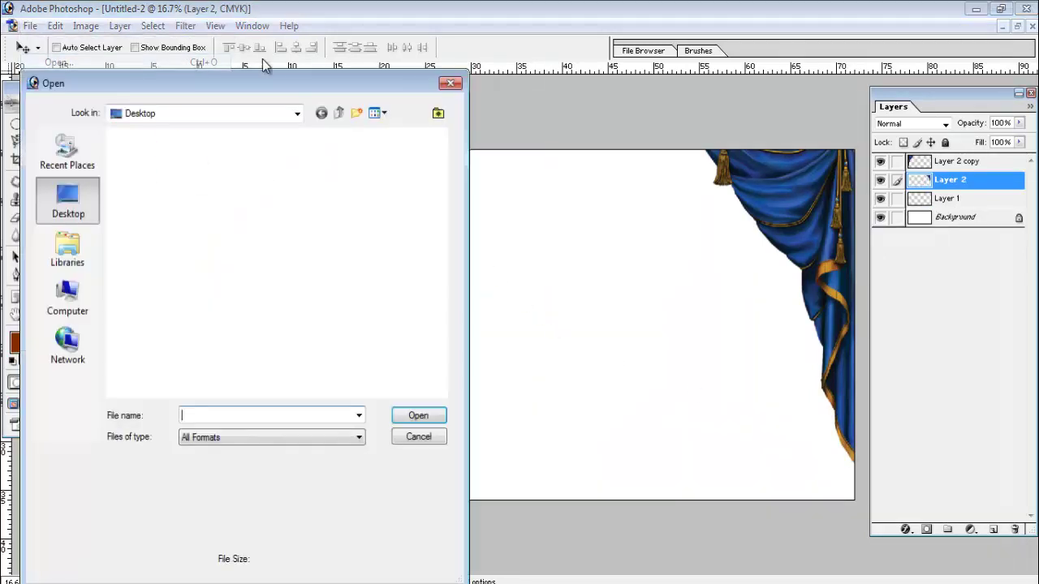
{"action": "left_click_drag", "start_coordinate": [445, 185], "coordinate": [445, 347]}
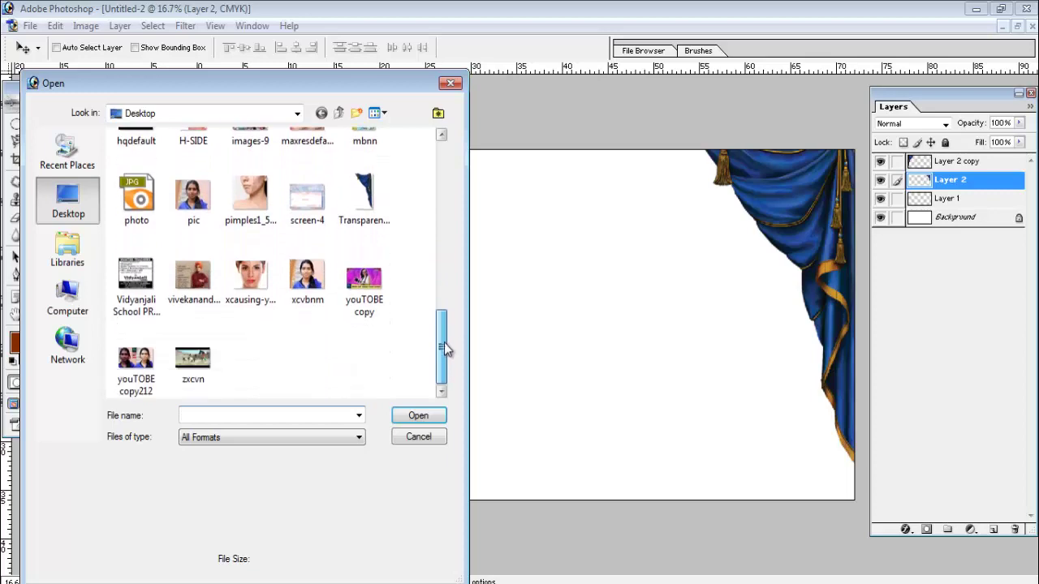
{"action": "left_click", "coordinate": [307, 280]}
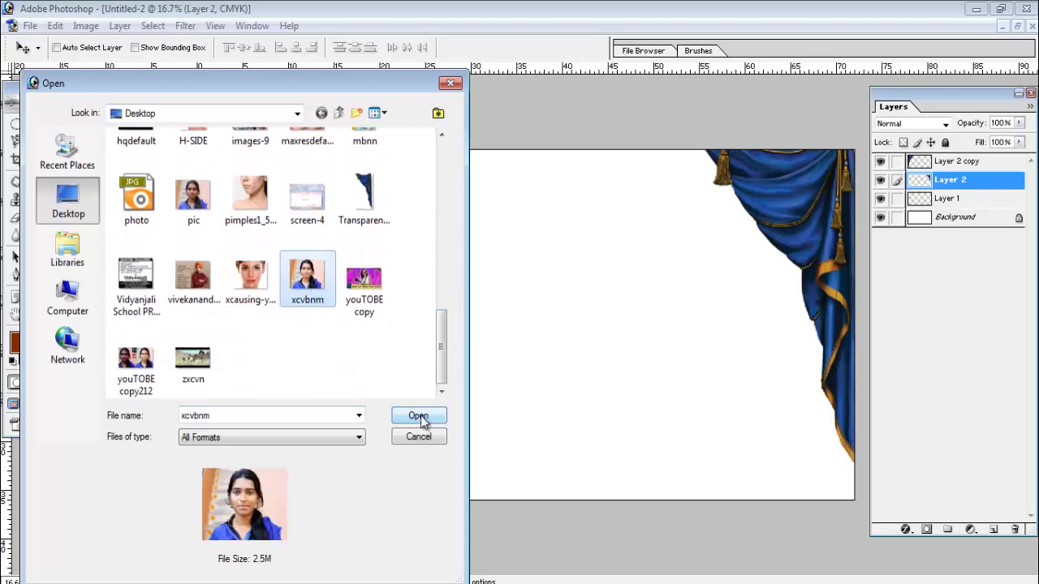
{"action": "left_click", "coordinate": [419, 416]}
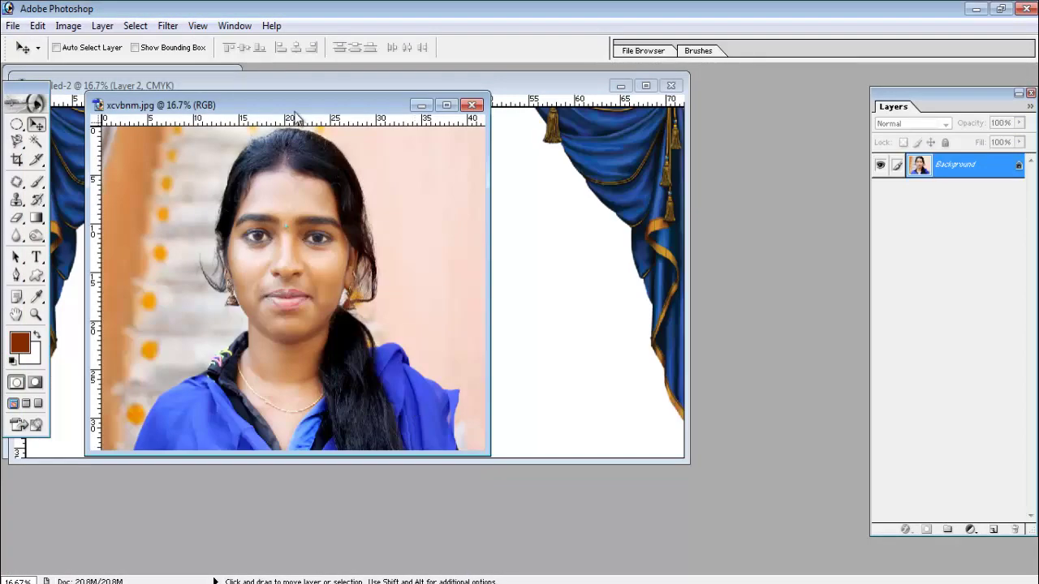
Bring the portrait photo into the banner and position it between the curtains, with its upper edge at the canvas's upper edge
{"action": "left_click_drag", "start_coordinate": [296, 115], "coordinate": [683, 138]}
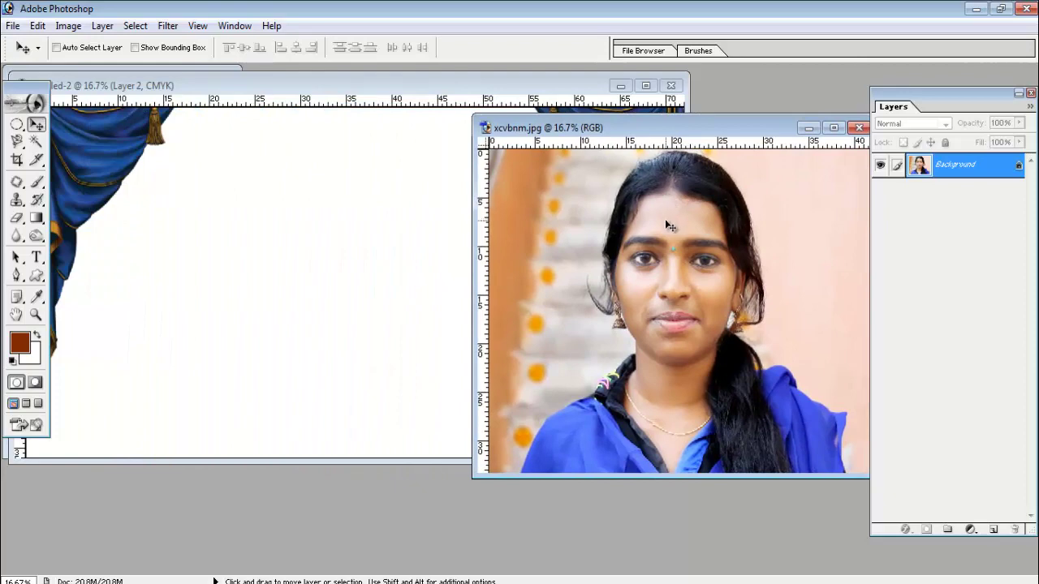
{"action": "left_click_drag", "start_coordinate": [666, 220], "coordinate": [376, 221]}
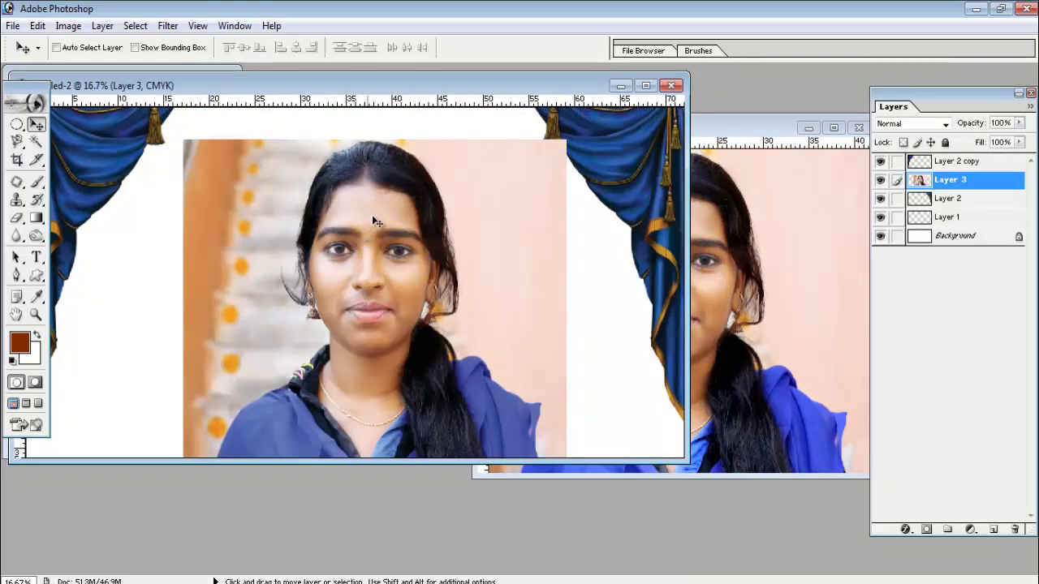
{"action": "left_click", "coordinate": [649, 87]}
{"action": "left_click_drag", "start_coordinate": [567, 323], "coordinate": [548, 311]}
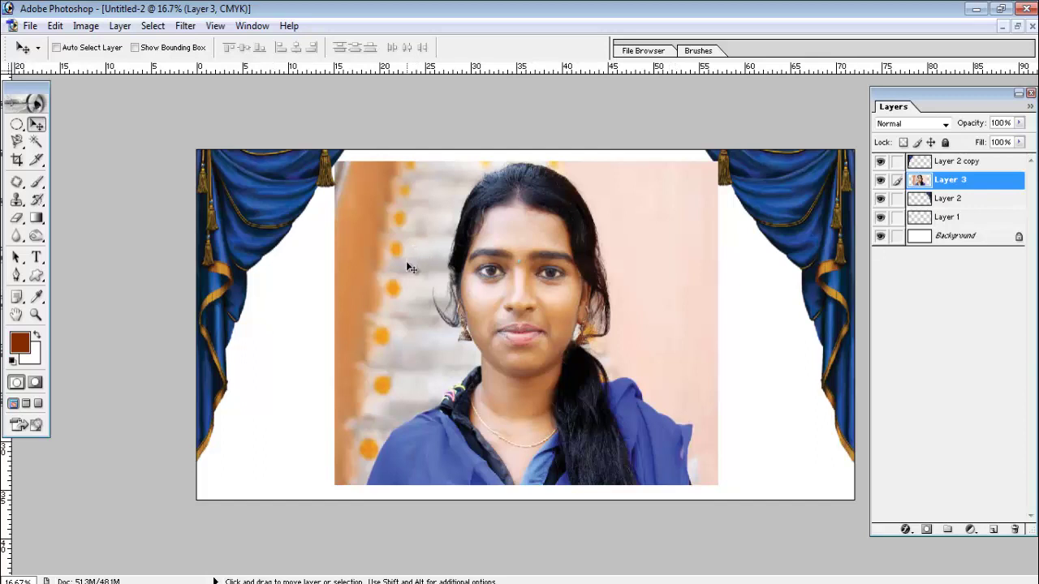
{"action": "left_click_drag", "start_coordinate": [403, 300], "coordinate": [399, 291]}
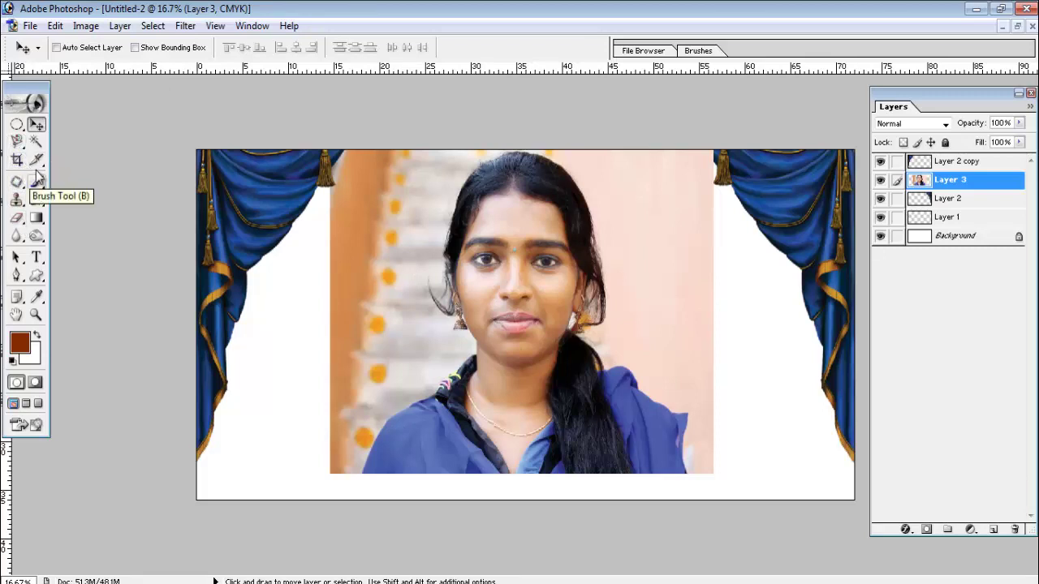
Try to select the portrait's background with the Magic Wand at a tolerance of 32
{"action": "left_click", "coordinate": [37, 144]}
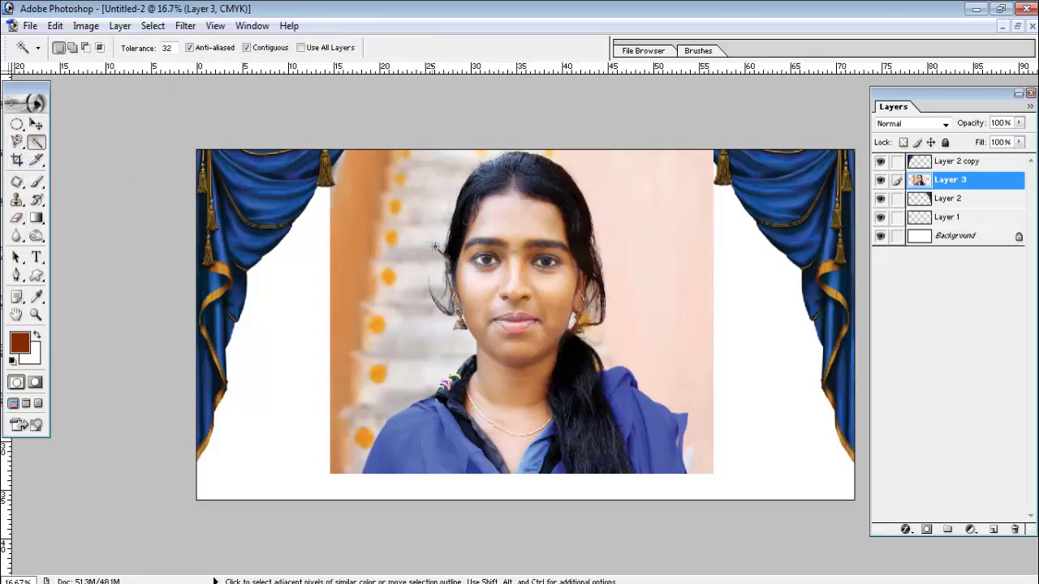
{"action": "left_click", "coordinate": [435, 245]}
{"action": "left_click", "coordinate": [649, 284]}
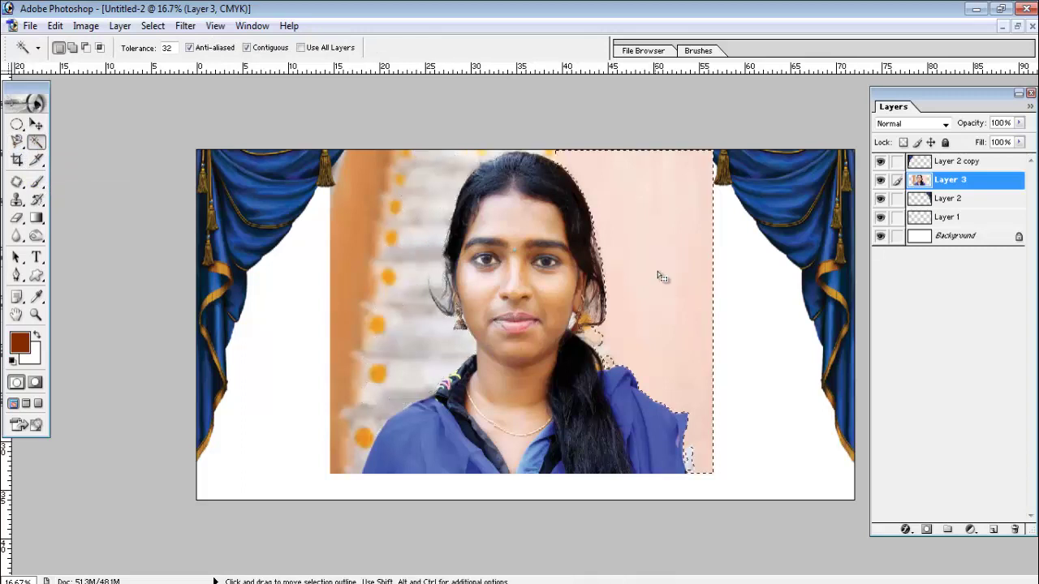
{"action": "left_click", "coordinate": [600, 344]}
{"action": "left_click", "coordinate": [607, 192]}
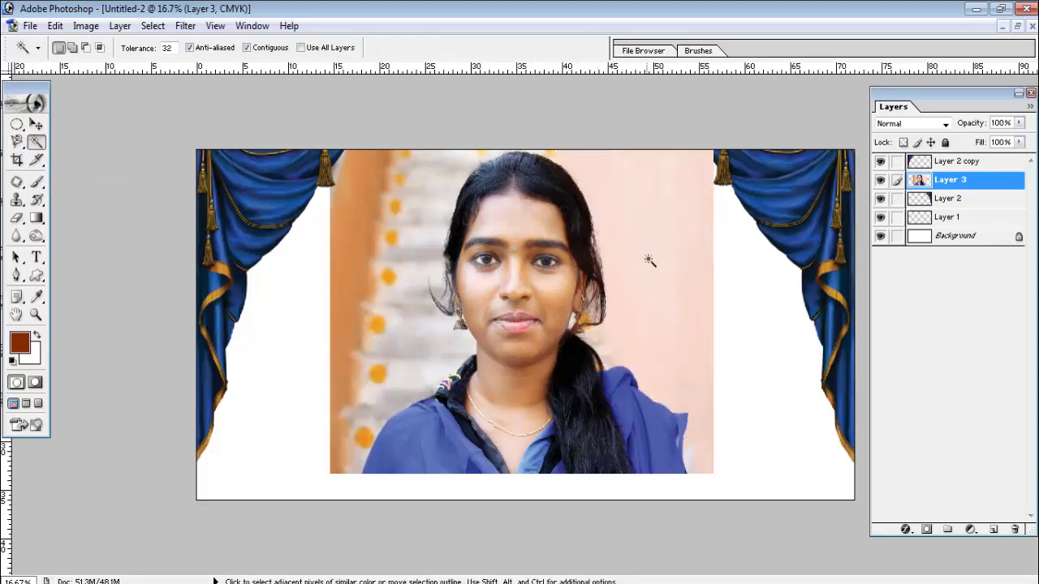
Set the Eraser's opacity to 100% and erase the upper-left part of the portrait's background
{"action": "left_click", "coordinate": [17, 218]}
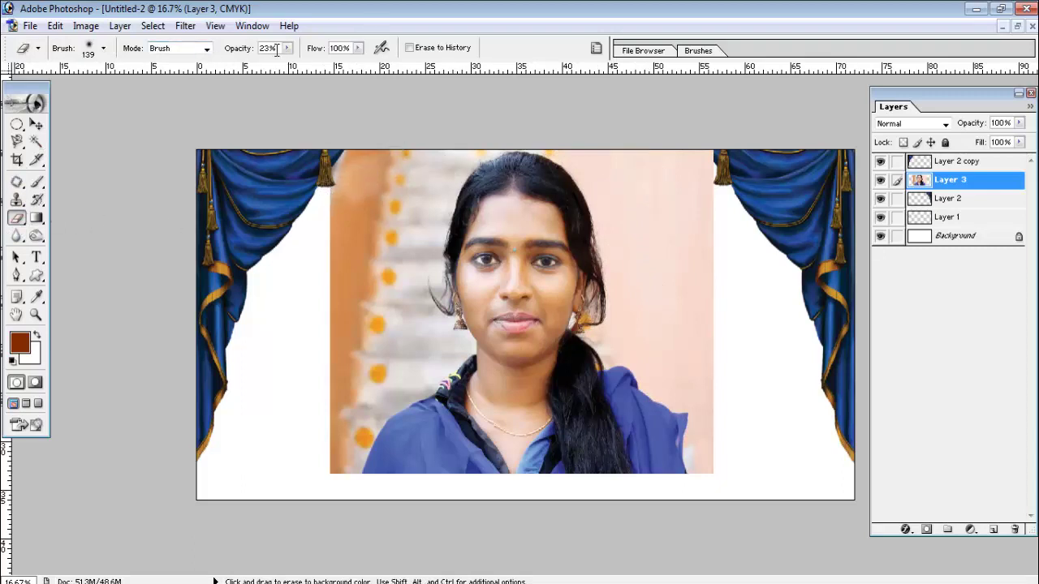
{"action": "left_click_drag", "start_coordinate": [286, 49], "coordinate": [329, 69]}
{"action": "mouse_move", "coordinate": [438, 156]}
{"action": "left_mouse_down"}
{"action": "mouse_move", "coordinate": [390, 150]}
{"action": "mouse_move", "coordinate": [420, 151]}
{"action": "mouse_move", "coordinate": [345, 177]}
{"action": "left_mouse_up"}
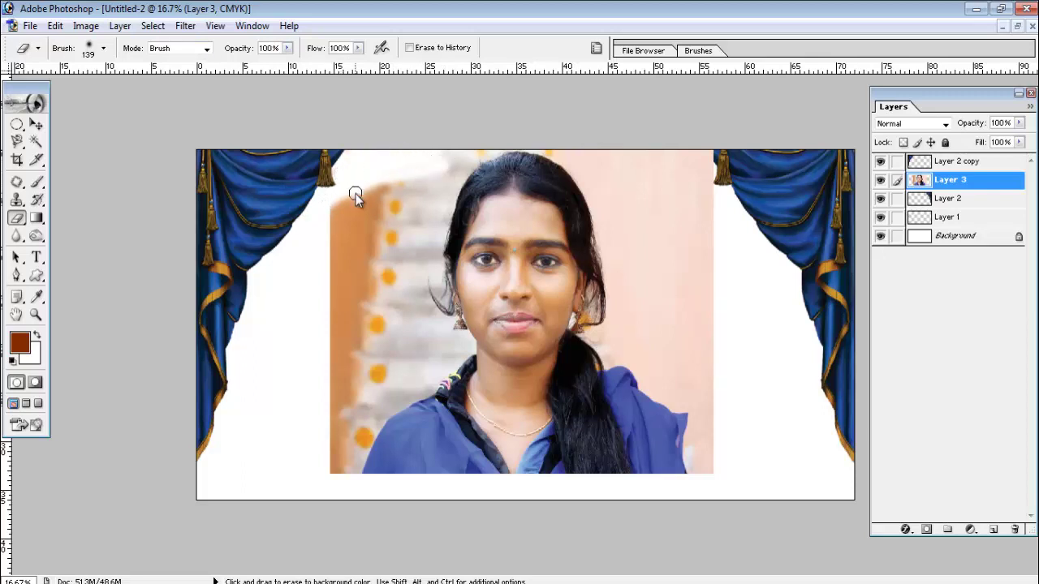
Enlarge the Eraser brush to 465 px and erase the remaining background around the woman
{"action": "left_click", "coordinate": [103, 49]}
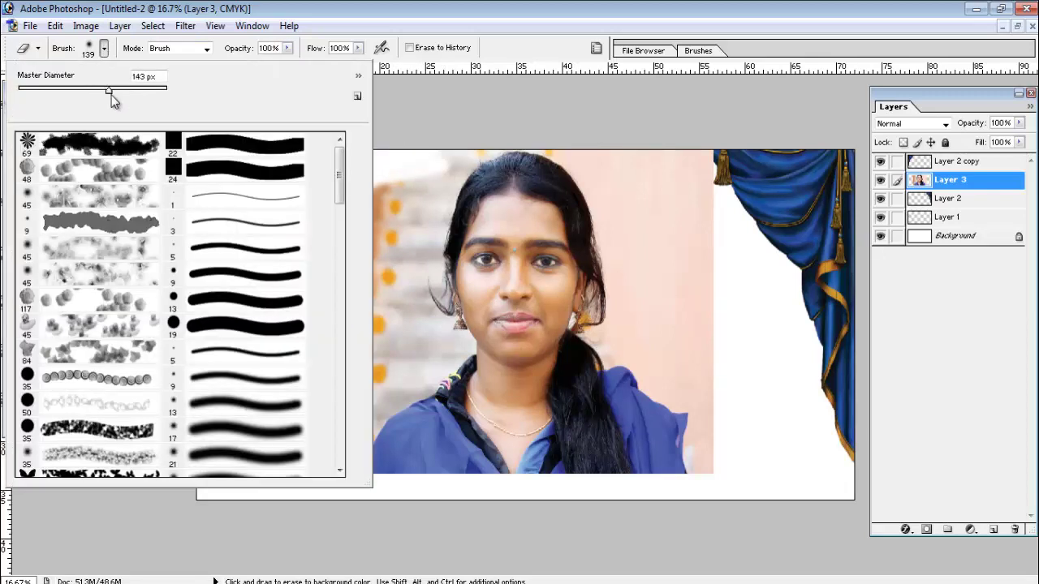
{"action": "left_click_drag", "start_coordinate": [157, 101], "coordinate": [161, 100]}
{"action": "left_click", "coordinate": [686, 150]}
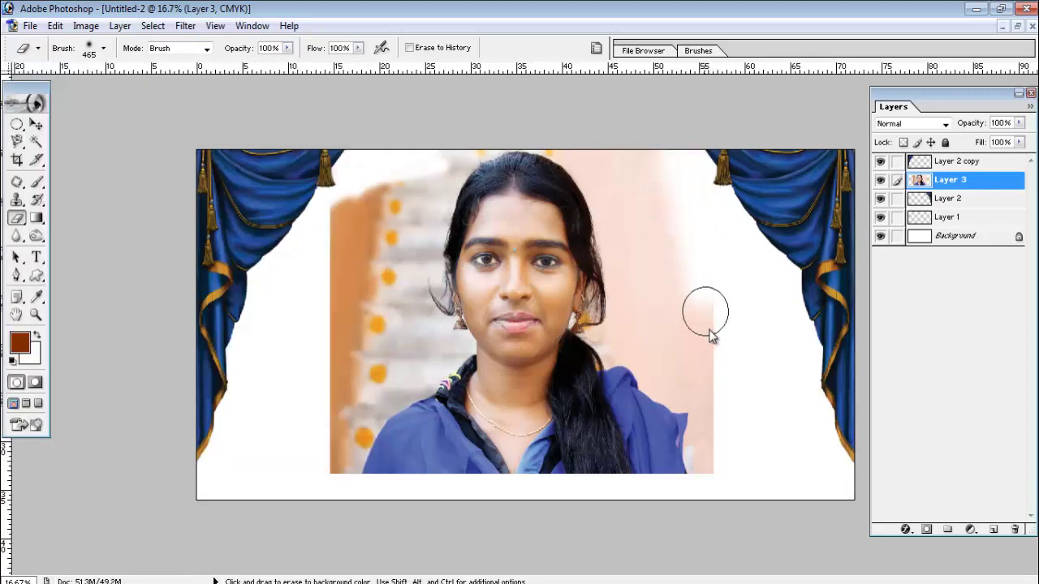
{"action": "mouse_move", "coordinate": [690, 158]}
{"action": "left_mouse_down"}
{"action": "mouse_move", "coordinate": [711, 476]}
{"action": "mouse_move", "coordinate": [698, 463]}
{"action": "left_mouse_up"}
{"action": "mouse_move", "coordinate": [655, 357]}
{"action": "left_mouse_down"}
{"action": "mouse_move", "coordinate": [617, 165]}
{"action": "mouse_move", "coordinate": [596, 135]}
{"action": "mouse_move", "coordinate": [632, 207]}
{"action": "mouse_move", "coordinate": [543, 132]}
{"action": "mouse_move", "coordinate": [489, 128]}
{"action": "mouse_move", "coordinate": [344, 238]}
{"action": "mouse_move", "coordinate": [412, 159]}
{"action": "mouse_move", "coordinate": [300, 304]}
{"action": "mouse_move", "coordinate": [315, 282]}
{"action": "mouse_move", "coordinate": [352, 278]}
{"action": "mouse_move", "coordinate": [453, 161]}
{"action": "mouse_move", "coordinate": [402, 248]}
{"action": "mouse_move", "coordinate": [399, 347]}
{"action": "mouse_move", "coordinate": [411, 236]}
{"action": "mouse_move", "coordinate": [432, 350]}
{"action": "mouse_move", "coordinate": [373, 384]}
{"action": "mouse_move", "coordinate": [360, 282]}
{"action": "mouse_move", "coordinate": [341, 356]}
{"action": "mouse_move", "coordinate": [343, 424]}
{"action": "mouse_move", "coordinate": [393, 362]}
{"action": "mouse_move", "coordinate": [347, 416]}
{"action": "mouse_move", "coordinate": [324, 521]}
{"action": "mouse_move", "coordinate": [346, 428]}
{"action": "mouse_move", "coordinate": [385, 388]}
{"action": "mouse_move", "coordinate": [350, 430]}
{"action": "mouse_move", "coordinate": [329, 508]}
{"action": "left_mouse_up"}
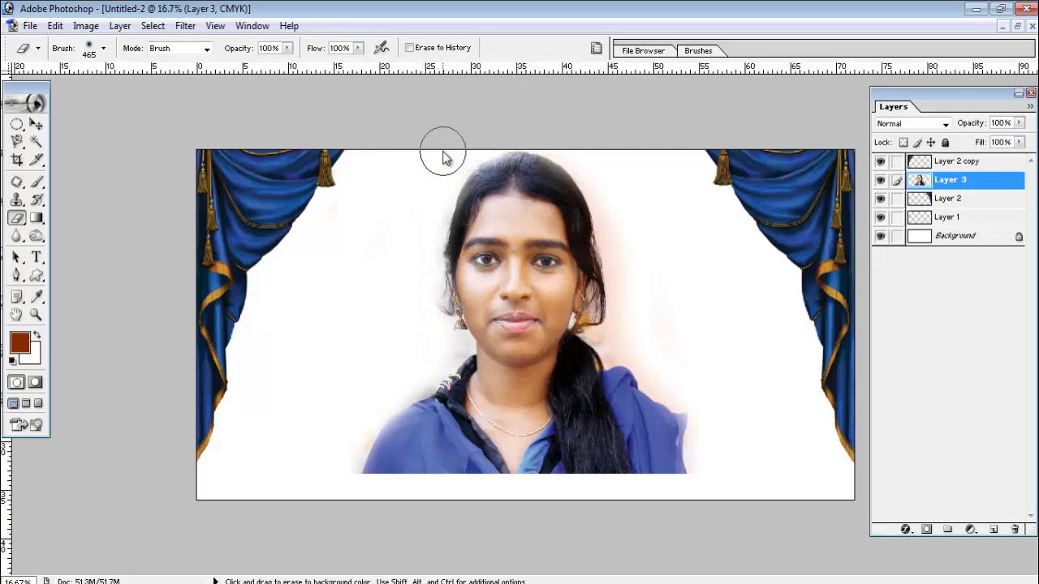
{"action": "mouse_move", "coordinate": [631, 228]}
{"action": "left_mouse_down"}
{"action": "mouse_move", "coordinate": [619, 195]}
{"action": "mouse_move", "coordinate": [626, 335]}
{"action": "mouse_move", "coordinate": [673, 383]}
{"action": "mouse_move", "coordinate": [723, 410]}
{"action": "mouse_move", "coordinate": [719, 441]}
{"action": "left_mouse_up"}
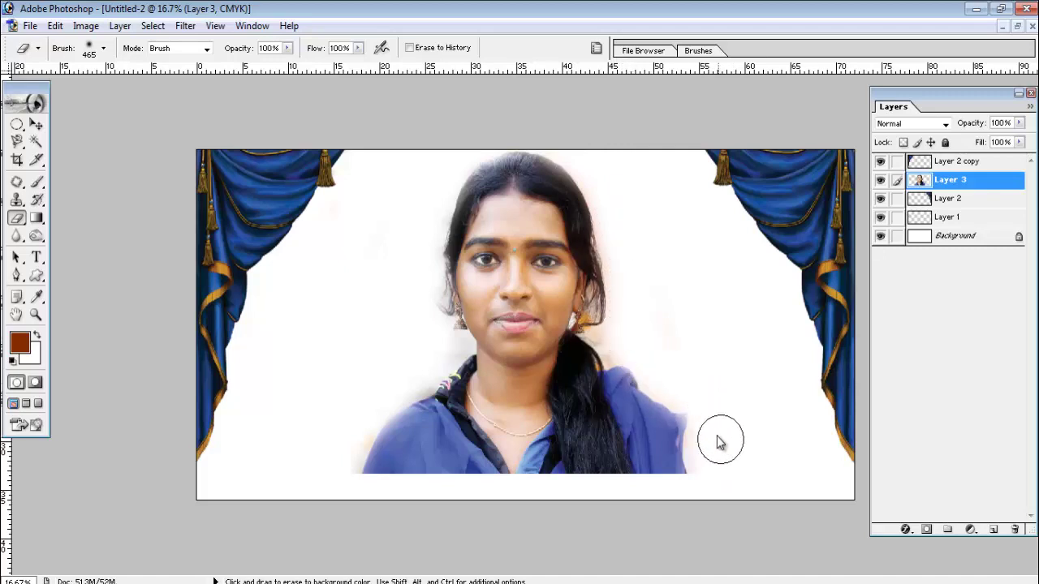
Move the cut-out portrait down so its lower edge meets the canvas's lower edge, centred between the curtains
{"action": "left_click", "coordinate": [36, 125]}
{"action": "left_click_drag", "start_coordinate": [554, 314], "coordinate": [546, 340]}
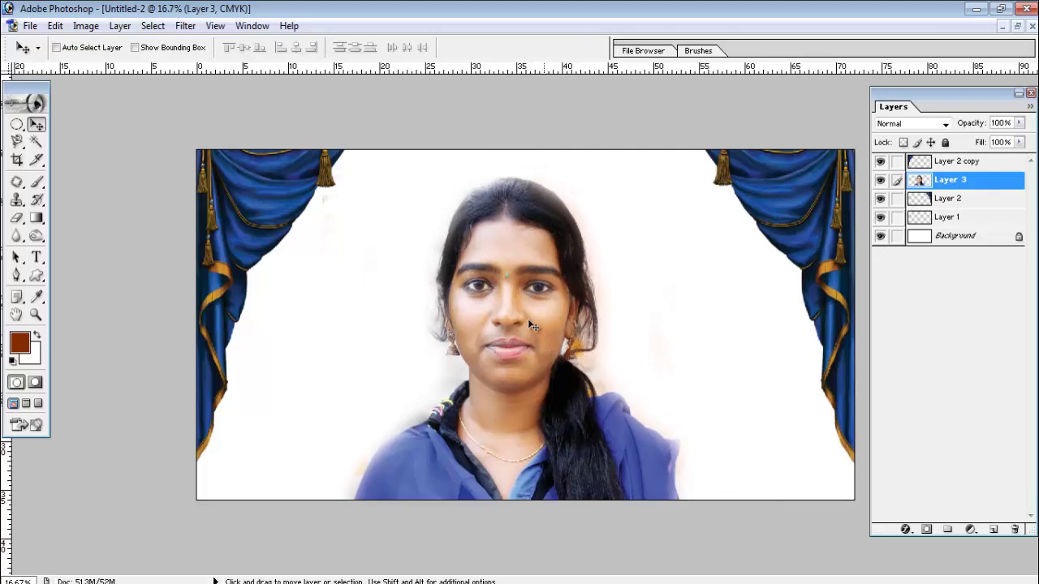
{"action": "left_click_drag", "start_coordinate": [637, 415], "coordinate": [559, 401]}
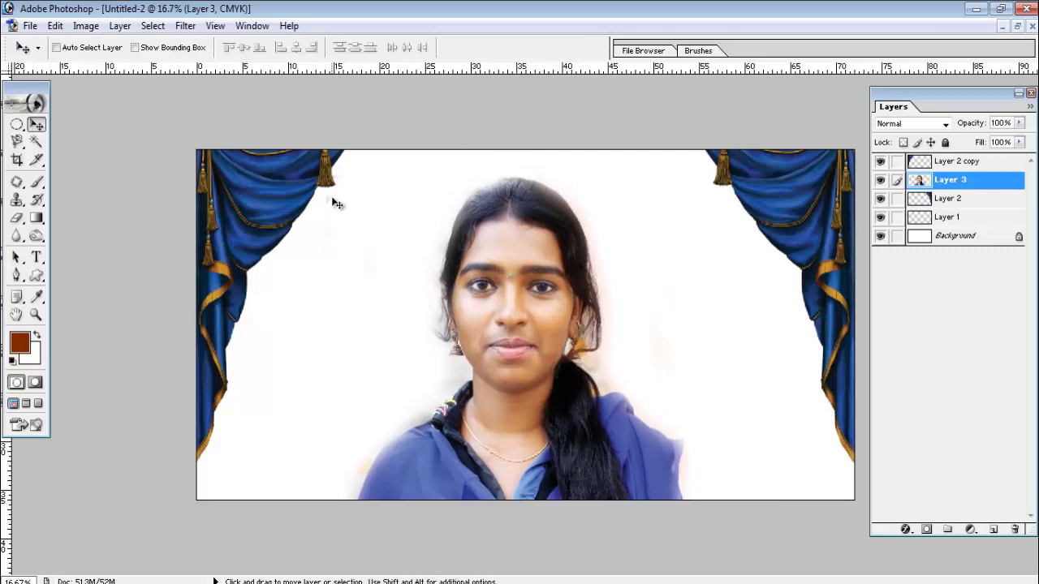
Erase the leftover background traces around the moved portrait with the Eraser
{"action": "left_click", "coordinate": [17, 219]}
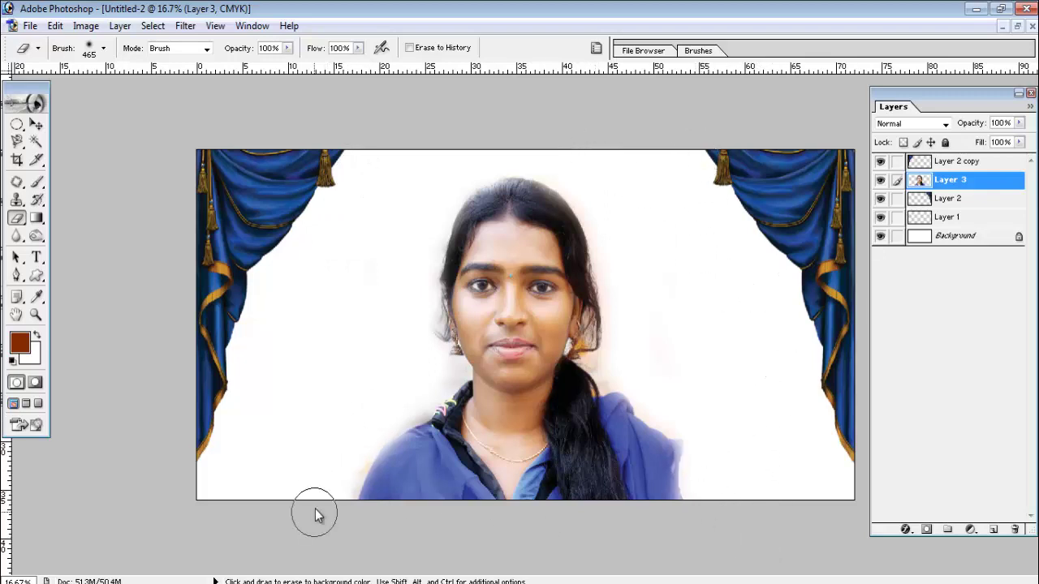
{"action": "left_click", "coordinate": [35, 123]}
{"action": "key", "text": "ctrl+minus"}
{"action": "key", "text": "ctrl+plus"}
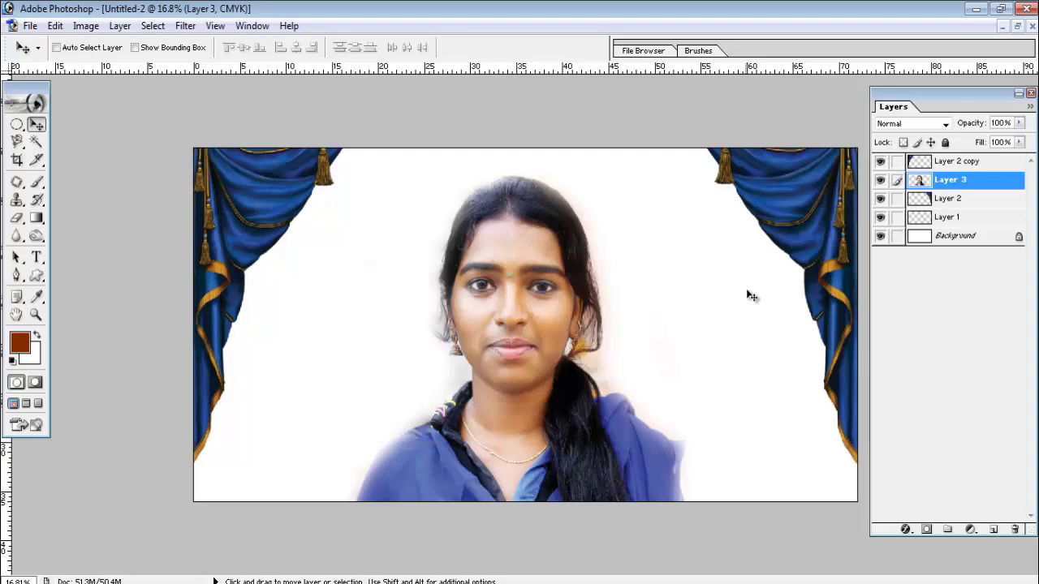
{"action": "left_click", "coordinate": [30, 25]}
{"action": "left_click", "coordinate": [45, 65]}
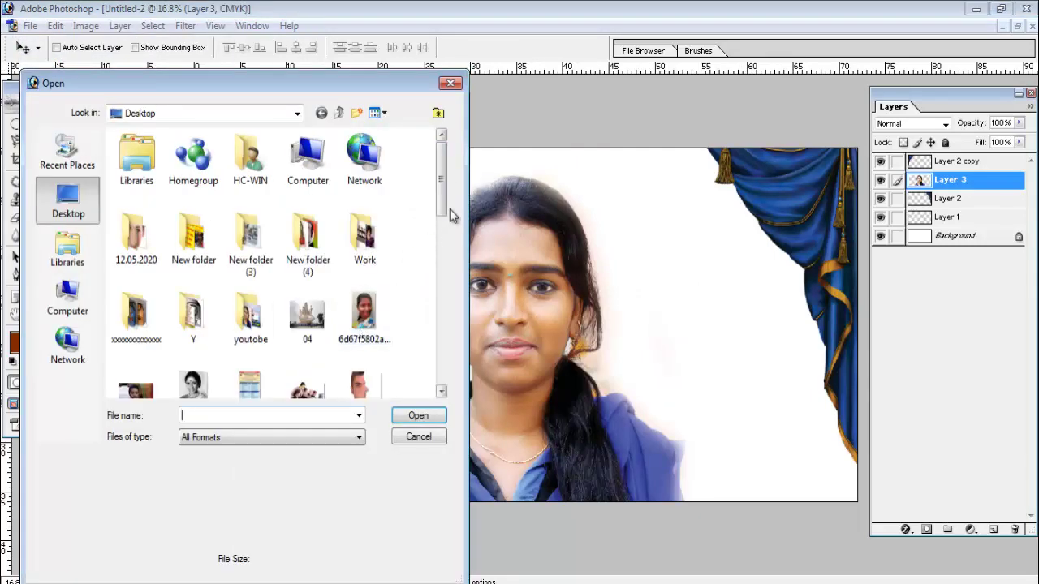
{"action": "scroll", "coordinate": [447, 207], "scroll_direction": "down", "scroll_amount": 1}
{"action": "scroll", "coordinate": [445, 216], "scroll_direction": "down", "scroll_amount": 2}
{"action": "left_click", "coordinate": [192, 187]}
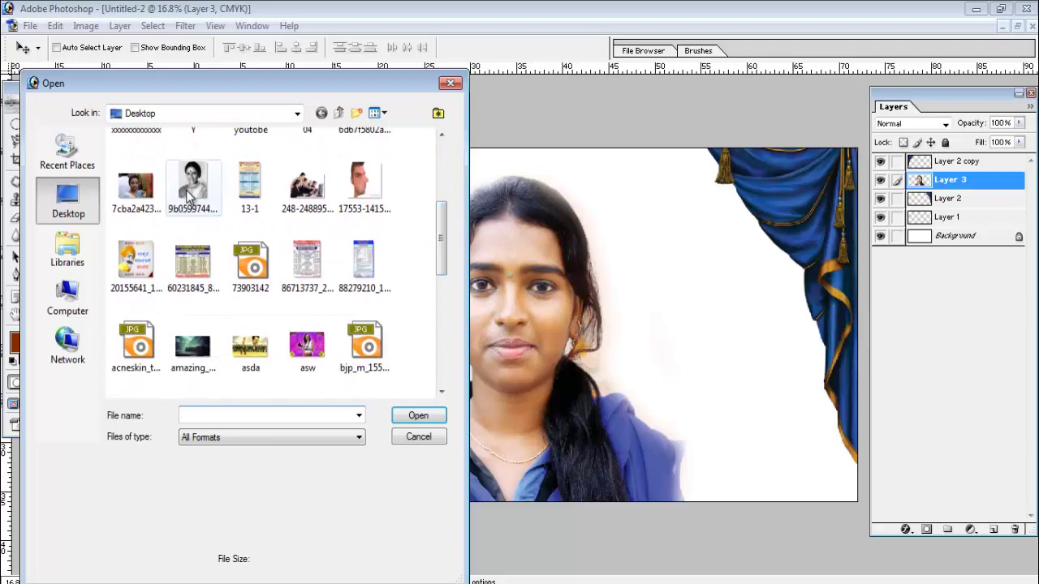
{"action": "left_click", "coordinate": [420, 417]}
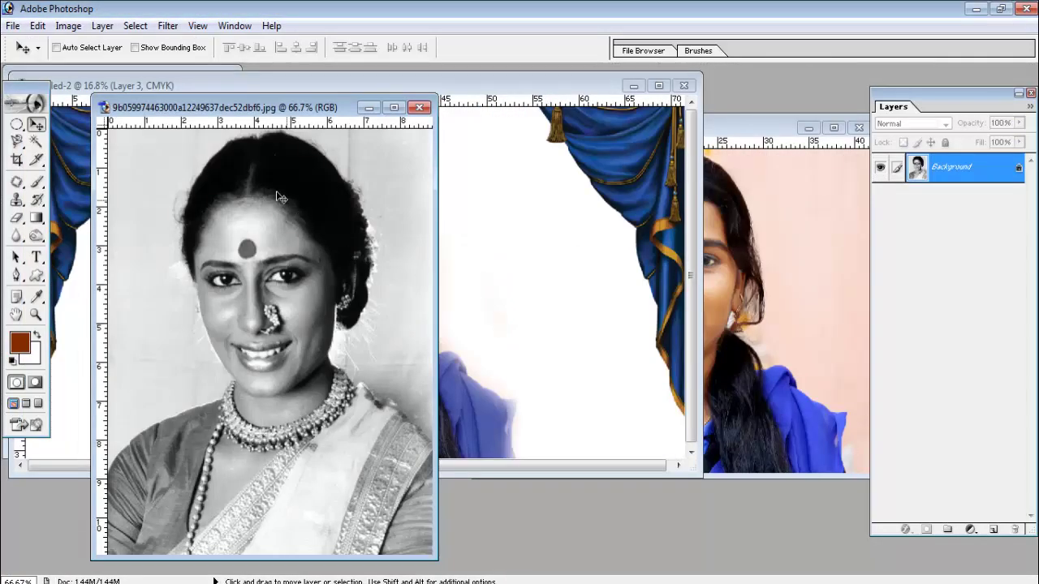
Copy the black-and-white portrait into the banner as a layer and place it between the left curtain and the central woman
{"action": "left_click_drag", "start_coordinate": [264, 120], "coordinate": [668, 138]}
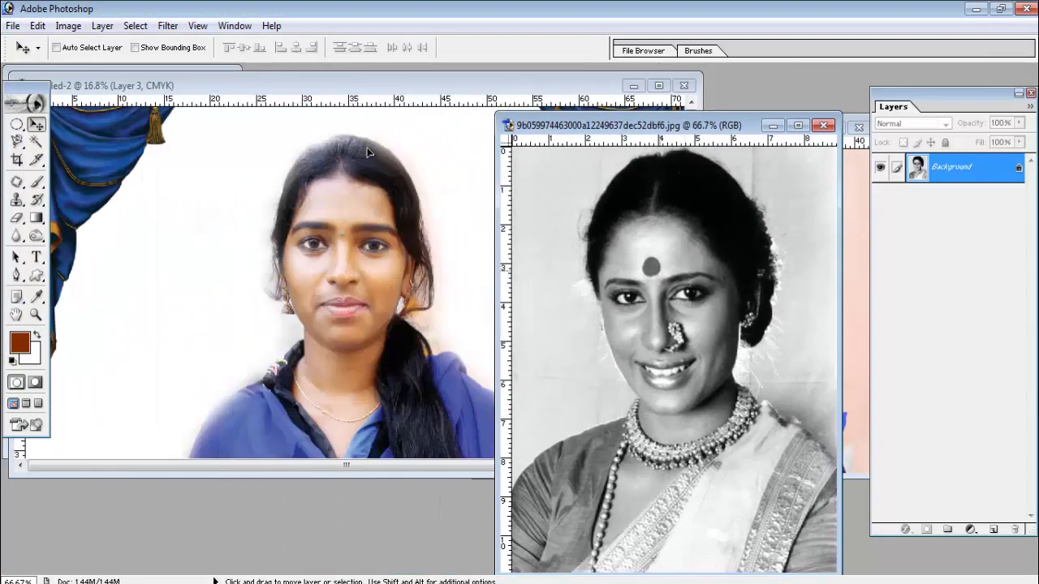
{"action": "left_click_drag", "start_coordinate": [369, 153], "coordinate": [508, 161]}
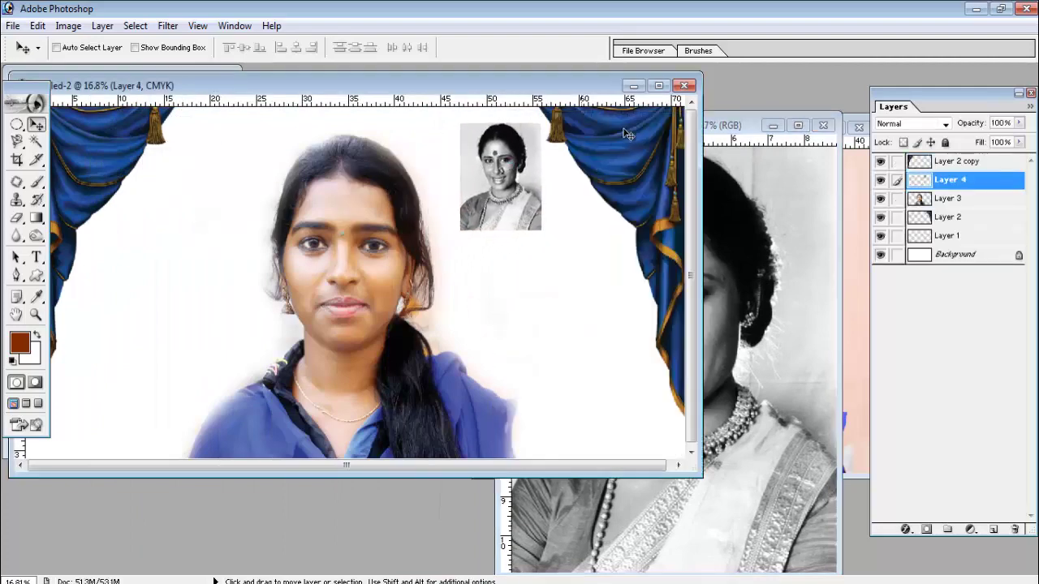
{"action": "left_click", "coordinate": [659, 86]}
{"action": "left_click_drag", "start_coordinate": [617, 235], "coordinate": [260, 330]}
{"action": "left_click_drag", "start_coordinate": [323, 307], "coordinate": [343, 291]}
Select an oval around the head and shoulders in the black-and-white portrait with the Elliptical Marquee and cut it out
{"action": "left_click", "coordinate": [16, 126]}
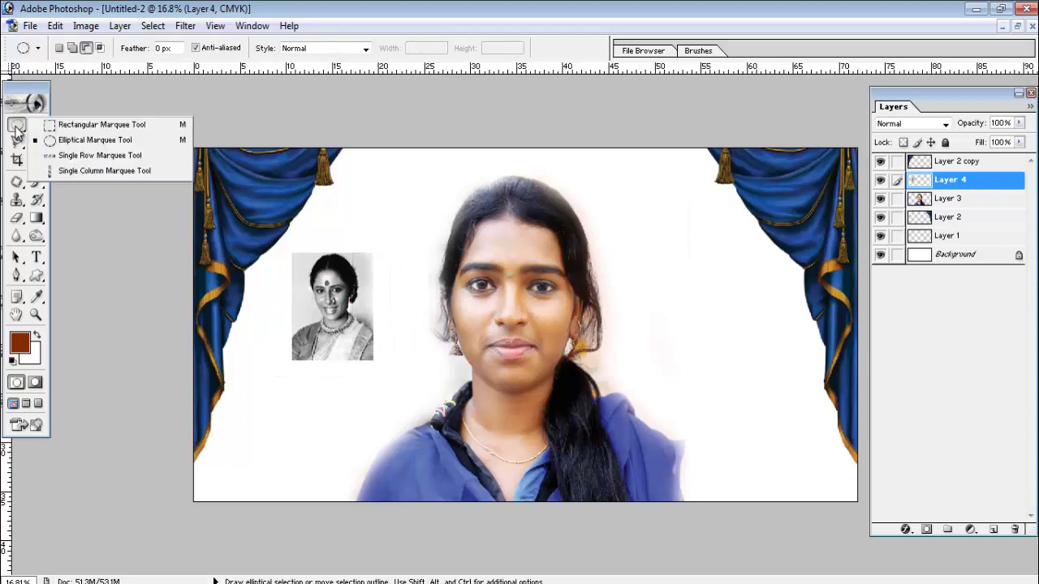
{"action": "left_click", "coordinate": [81, 139]}
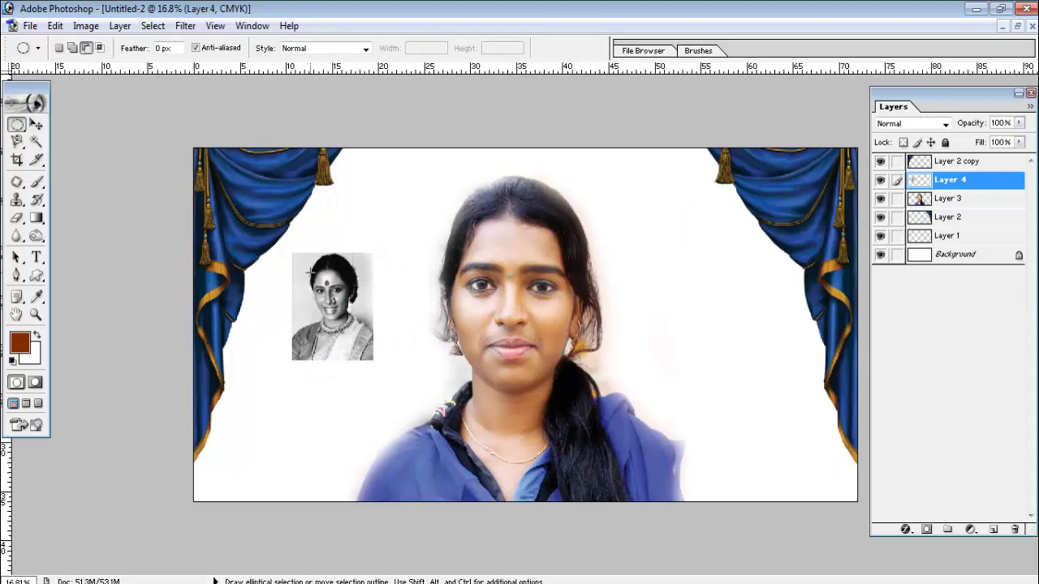
{"action": "key", "text": "shift"}
{"action": "mouse_move", "coordinate": [325, 284]}
{"action": "left_mouse_down"}
{"action": "mouse_move", "coordinate": [357, 280]}
{"action": "mouse_move", "coordinate": [372, 297]}
{"action": "mouse_move", "coordinate": [371, 344]}
{"action": "left_mouse_up"}
{"action": "left_click", "coordinate": [59, 49]}
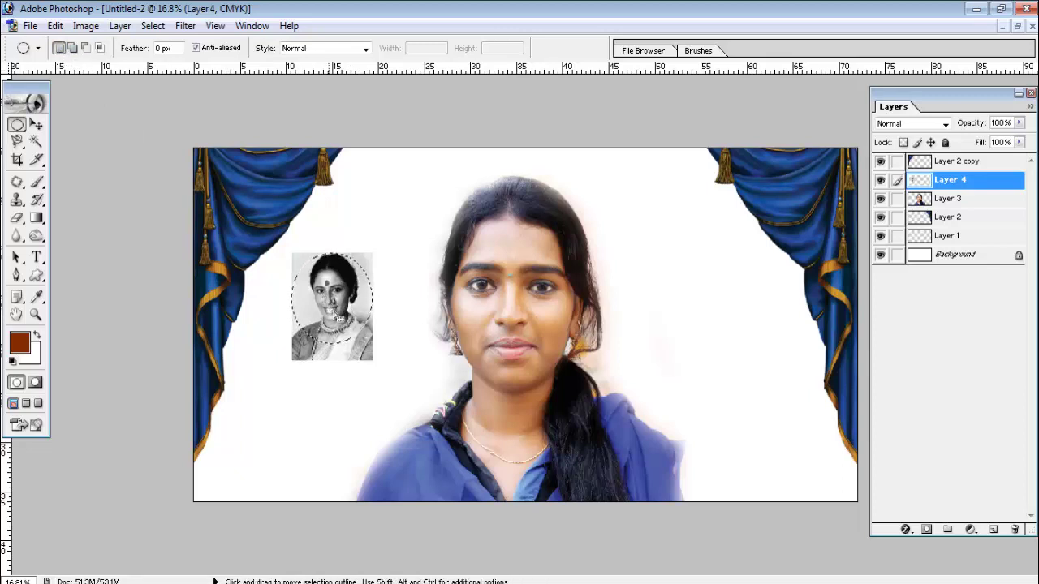
{"action": "key", "text": "Delete"}
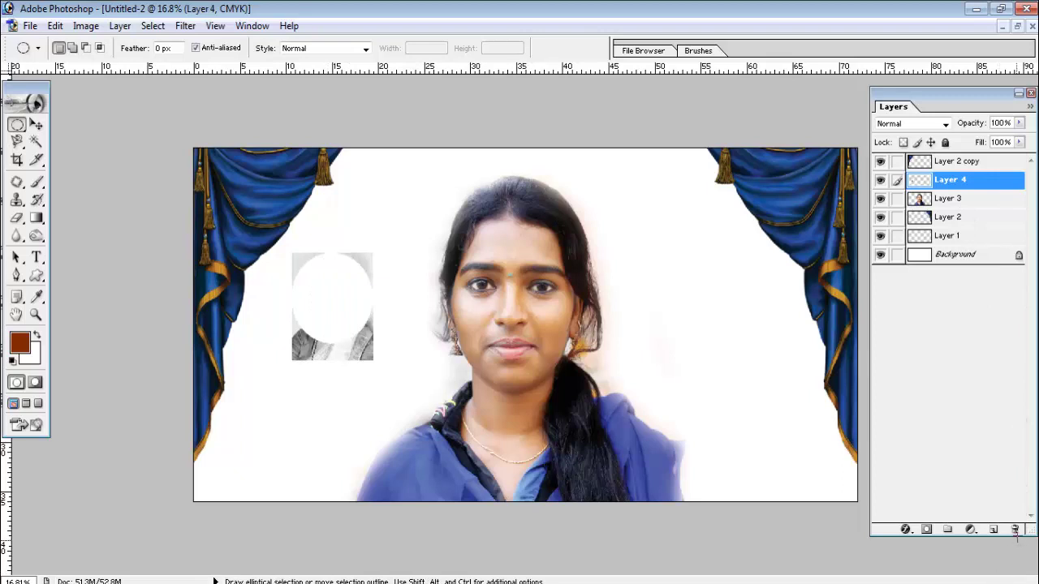
Delete the leftover portrait layer, then paste the oval cut-out and place it between the woman's head and the right curtain
{"action": "left_click", "coordinate": [1014, 530]}
{"action": "left_click", "coordinate": [460, 240]}
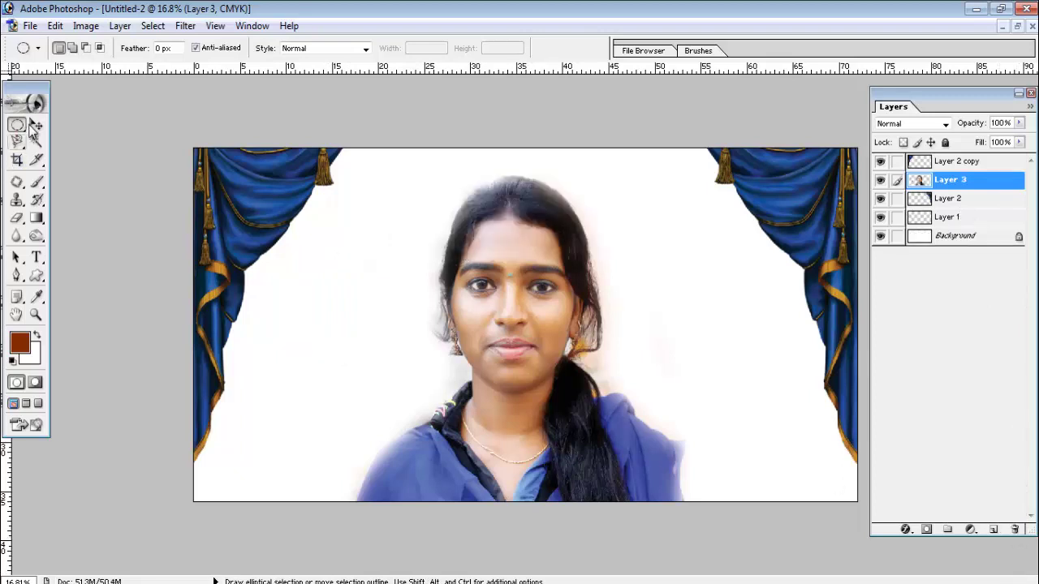
{"action": "left_click", "coordinate": [35, 125]}
{"action": "key", "text": "ctrl+v"}
{"action": "left_click_drag", "start_coordinate": [519, 329], "coordinate": [651, 207]}
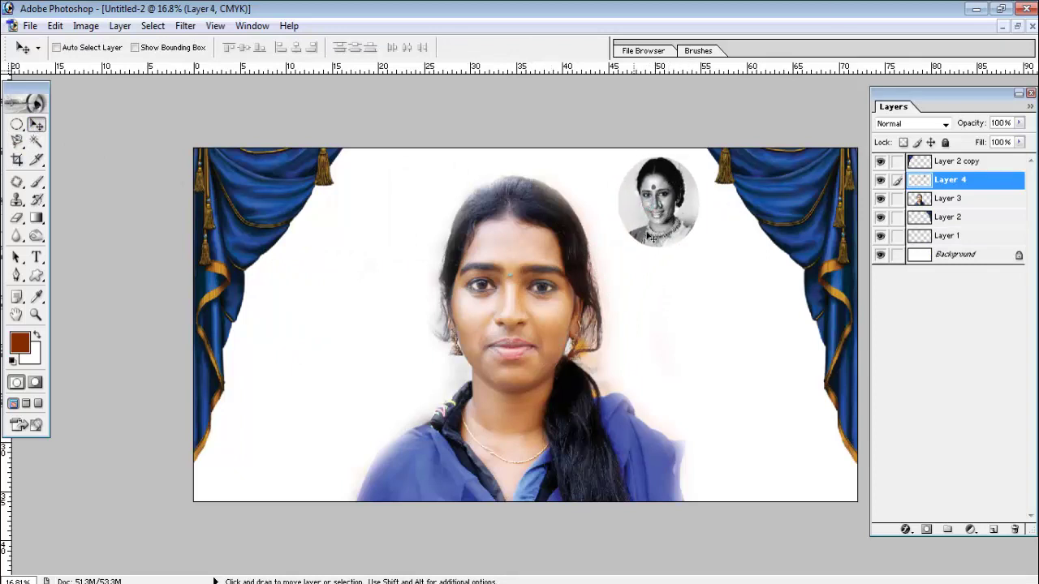
Add a red 13 px outside stroke at 100% opacity around the oval portrait
{"action": "left_click", "coordinate": [906, 529]}
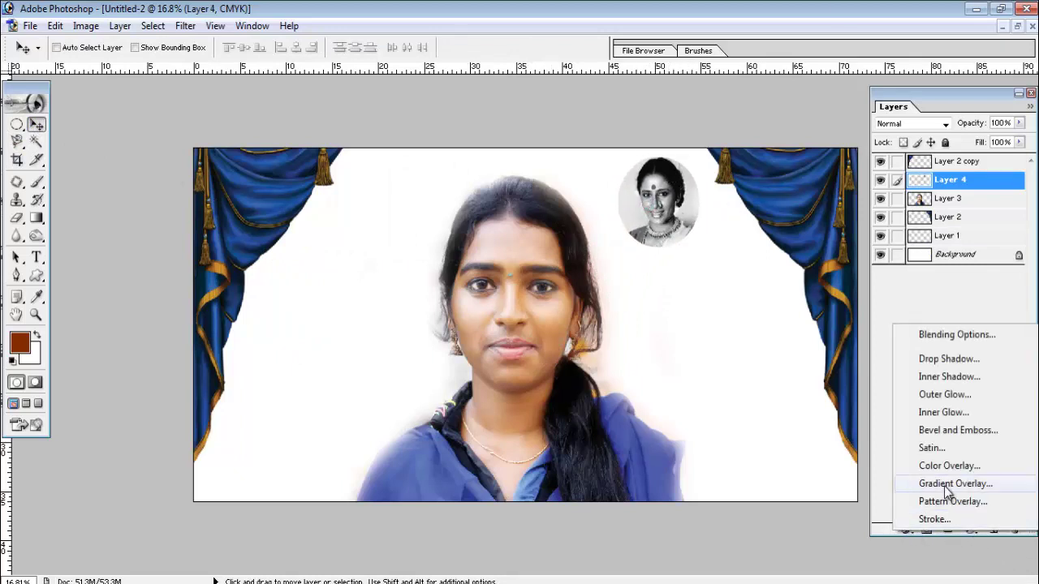
{"action": "left_click", "coordinate": [946, 519]}
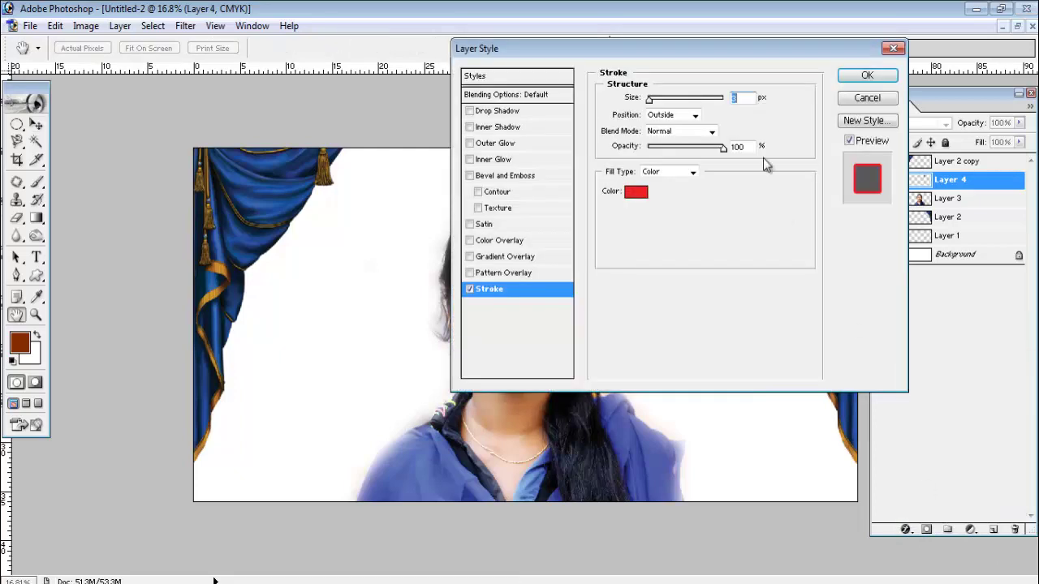
{"action": "mouse_move", "coordinate": [706, 56]}
{"action": "left_mouse_down"}
{"action": "mouse_move", "coordinate": [291, 81]}
{"action": "mouse_move", "coordinate": [305, 84]}
{"action": "left_mouse_up"}
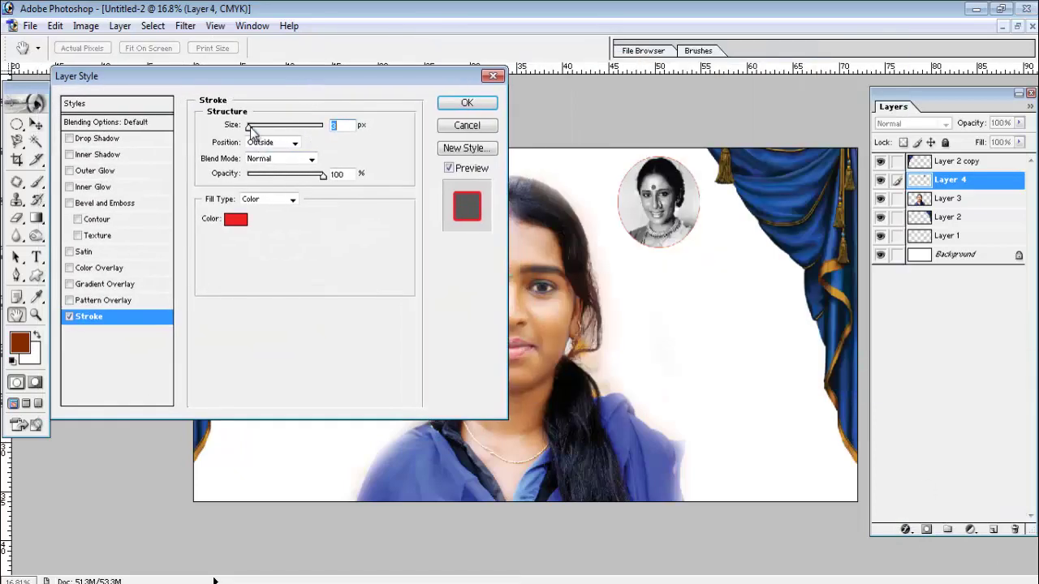
{"action": "left_click_drag", "start_coordinate": [250, 127], "coordinate": [256, 128]}
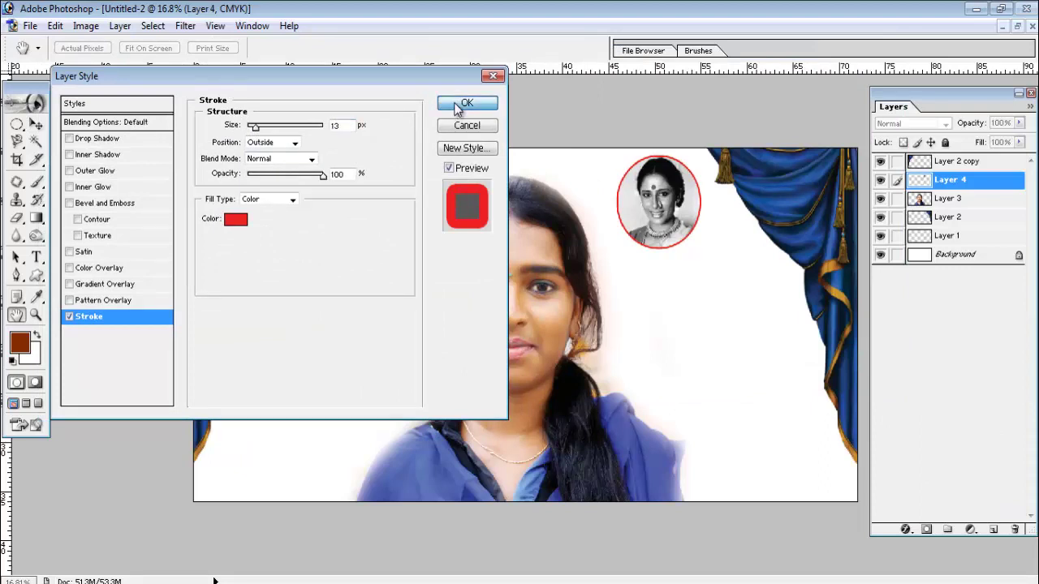
{"action": "left_click", "coordinate": [467, 102]}
Move the outlined oval portrait beside the left curtain and place a duplicate at the same height beside the right curtain
{"action": "left_click_drag", "start_coordinate": [676, 215], "coordinate": [395, 219]}
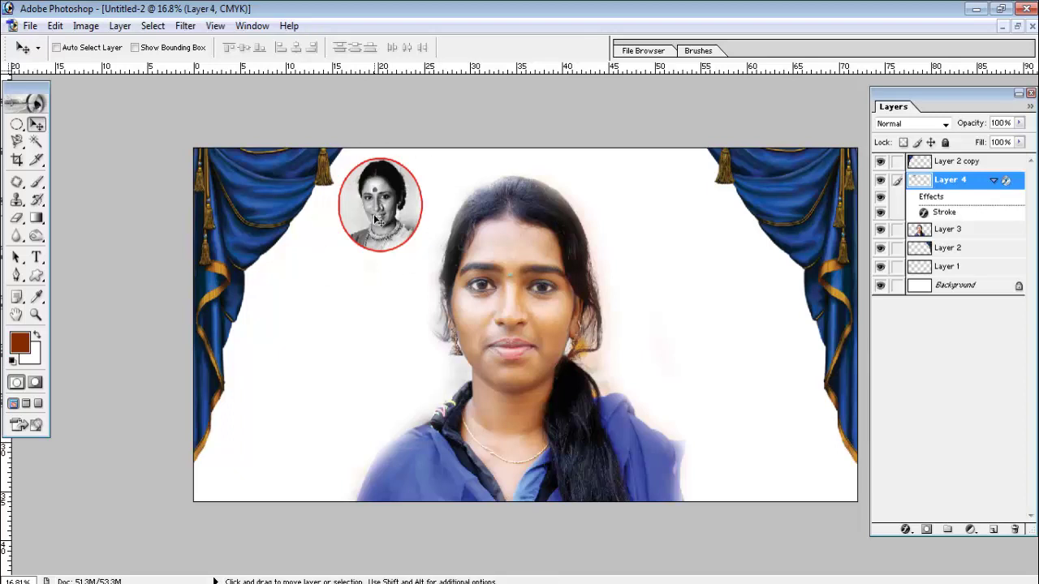
{"action": "left_click_drag", "start_coordinate": [375, 220], "coordinate": [652, 209]}
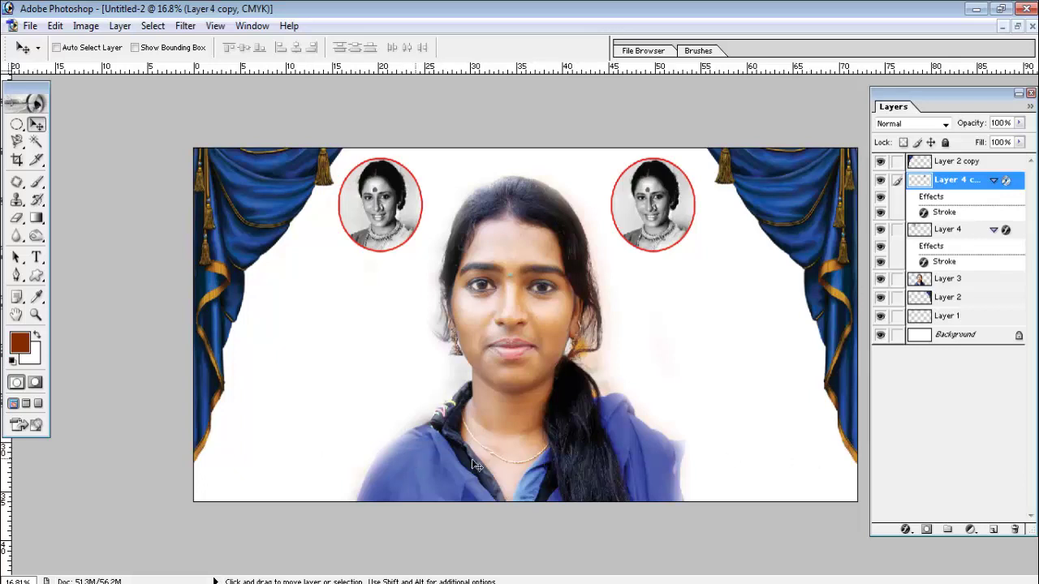
{"action": "left_click", "coordinate": [35, 257]}
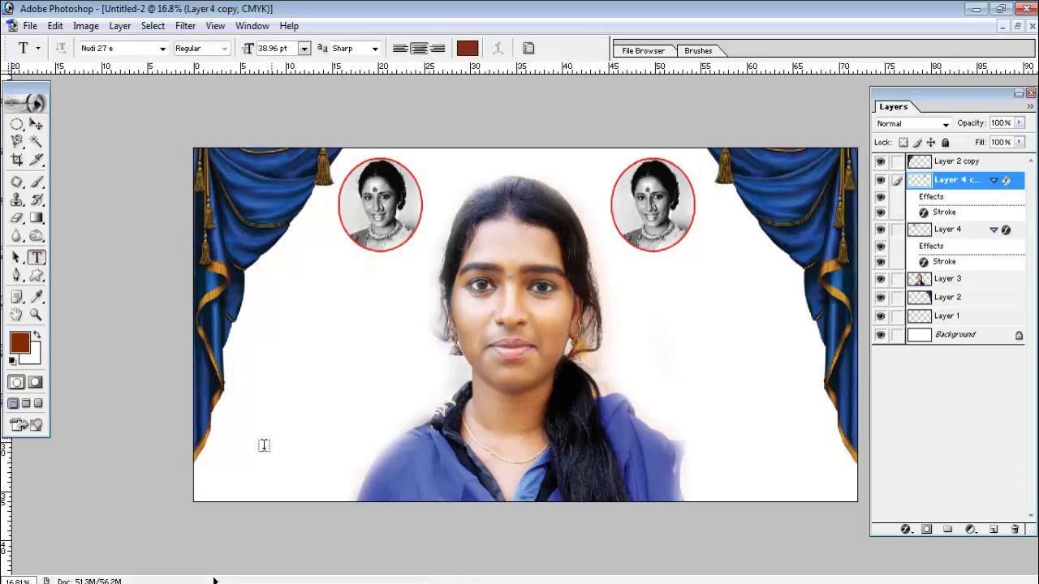
{"action": "left_click", "coordinate": [384, 489]}
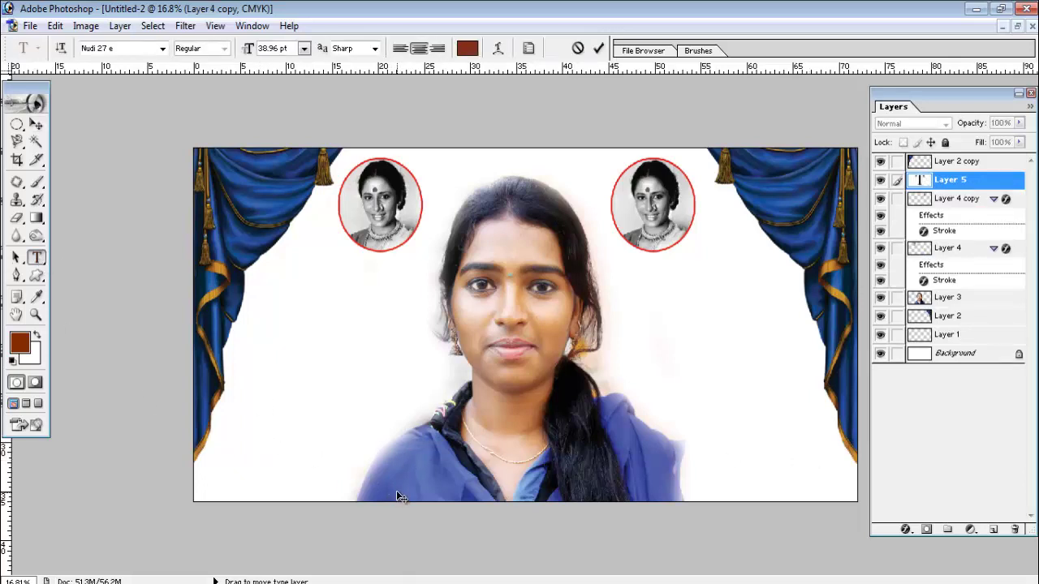
{"action": "left_click", "coordinate": [36, 125]}
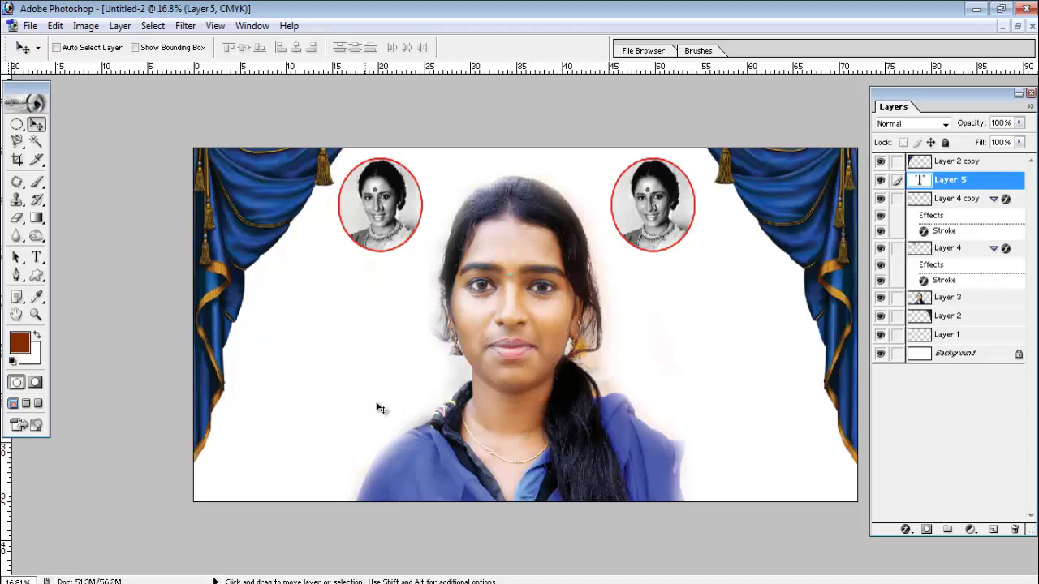
Fill a new layer with a vertical Orange, Yellow, Orange gradient and move it below the portraits and curtains
{"action": "left_click", "coordinate": [993, 536]}
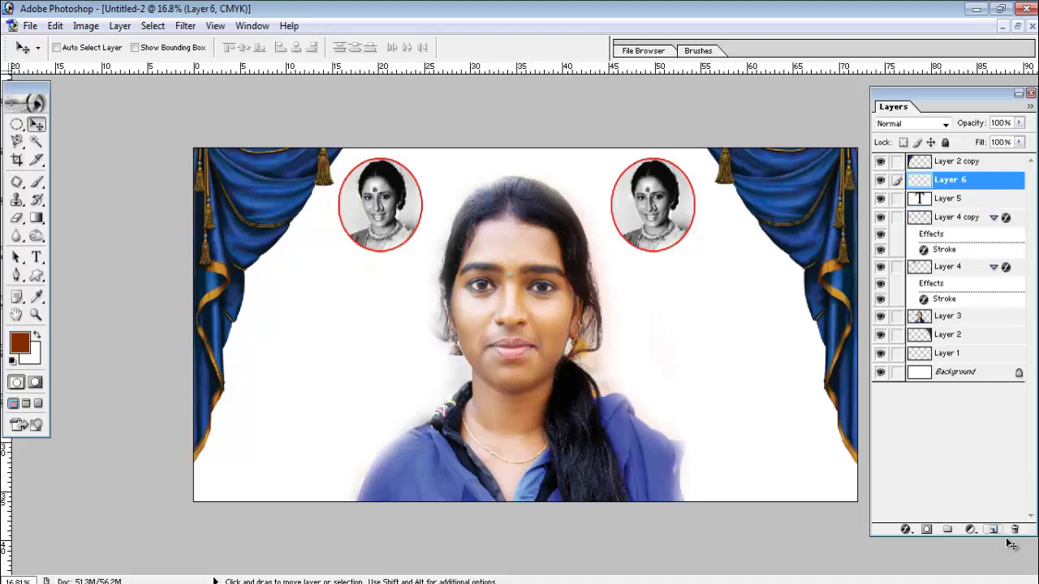
{"action": "left_click", "coordinate": [36, 220]}
{"action": "left_click", "coordinate": [85, 48]}
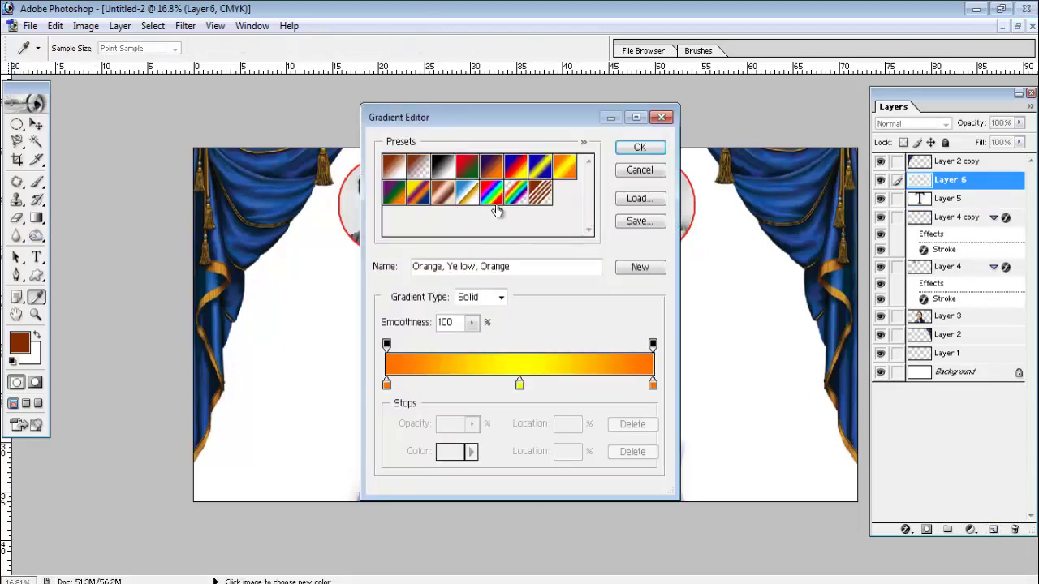
{"action": "left_click", "coordinate": [639, 147]}
{"action": "left_click_drag", "start_coordinate": [534, 148], "coordinate": [534, 502]}
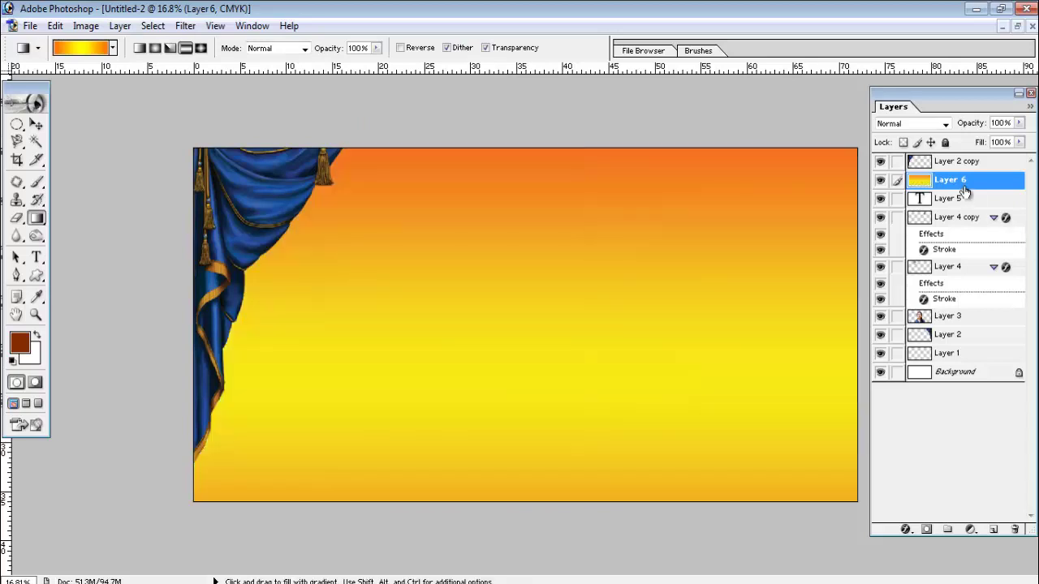
{"action": "left_click_drag", "start_coordinate": [964, 182], "coordinate": [962, 349]}
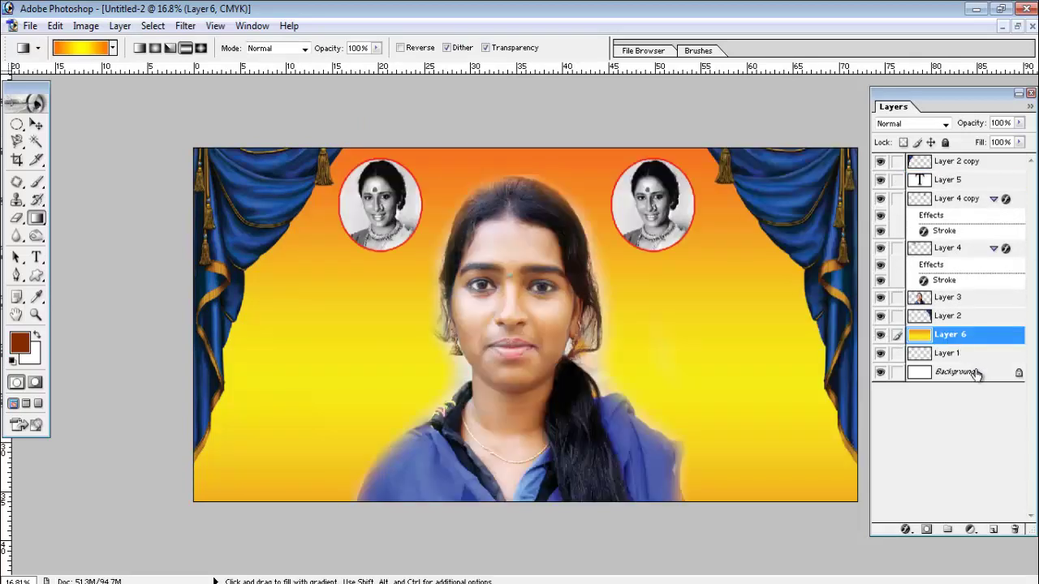
In Hue/Saturation for the gradient layer, try hue -126 and set saturation to +100 and lightness to +44
{"action": "left_click", "coordinate": [36, 124]}
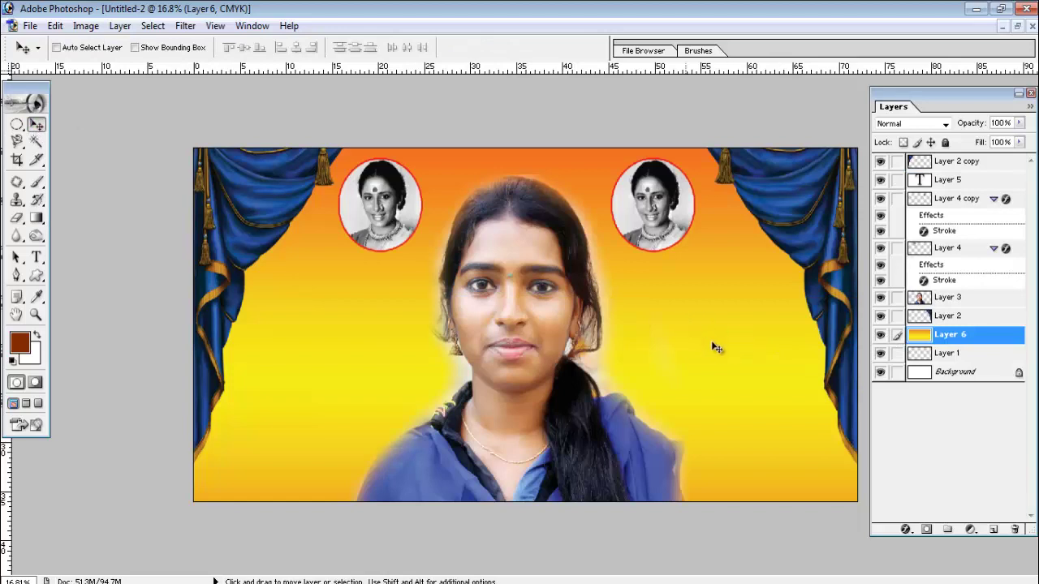
{"action": "right_click", "coordinate": [698, 310]}
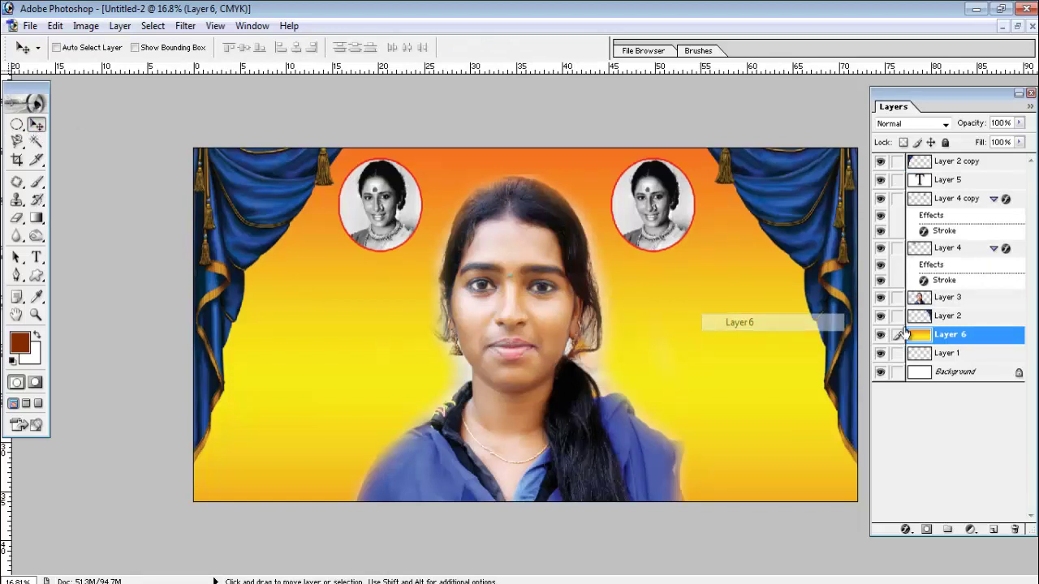
{"action": "left_click", "coordinate": [734, 323]}
{"action": "key", "text": "ctrl+u"}
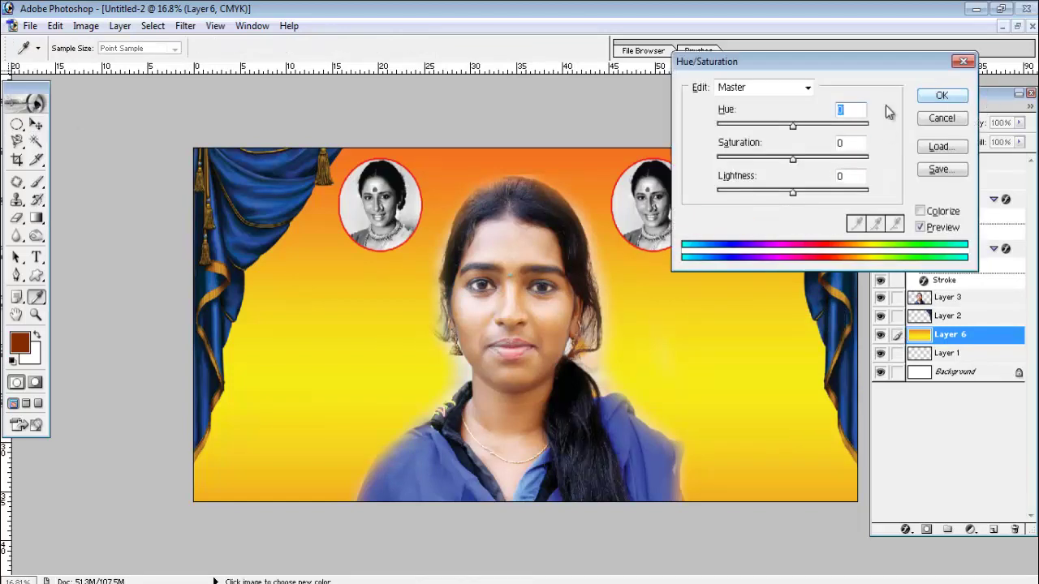
{"action": "left_click_drag", "start_coordinate": [799, 126], "coordinate": [856, 166]}
{"action": "left_click_drag", "start_coordinate": [814, 195], "coordinate": [836, 195]}
{"action": "left_click_drag", "start_coordinate": [804, 125], "coordinate": [735, 131]}
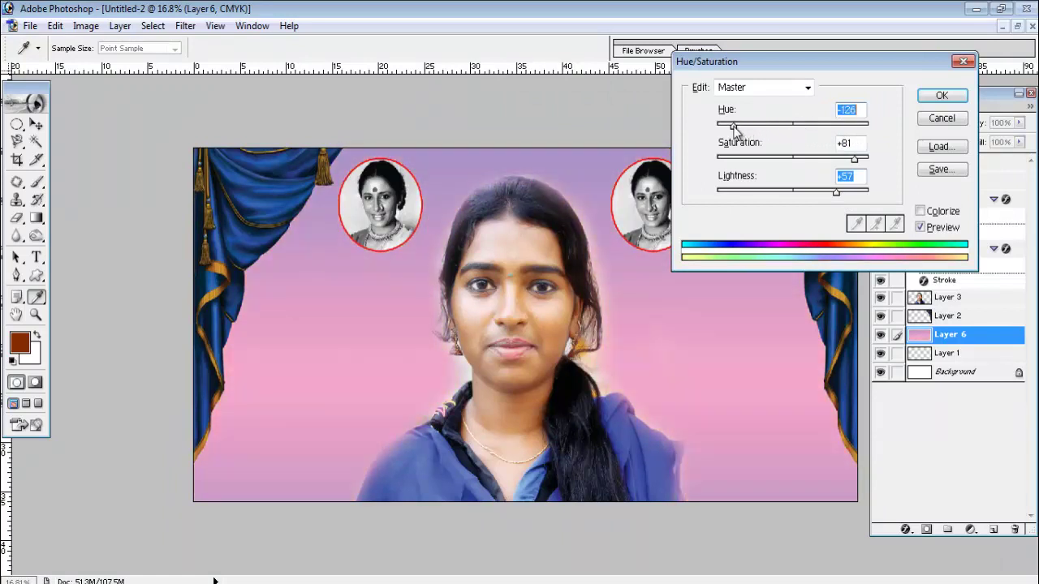
{"action": "mouse_move", "coordinate": [836, 193]}
{"action": "left_mouse_down"}
{"action": "mouse_move", "coordinate": [790, 197]}
{"action": "mouse_move", "coordinate": [835, 197]}
{"action": "mouse_move", "coordinate": [826, 197]}
{"action": "left_mouse_up"}
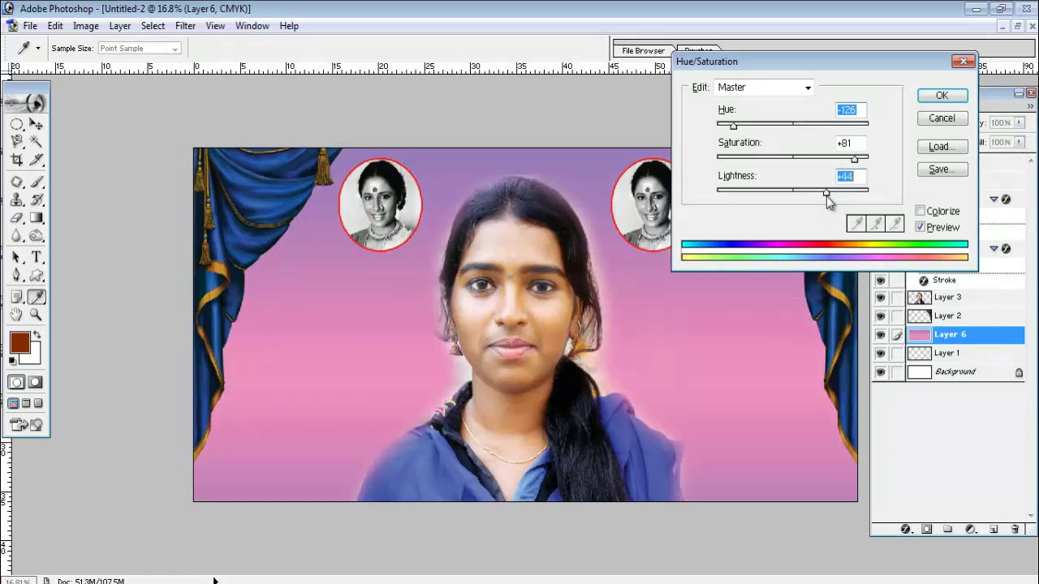
{"action": "left_click_drag", "start_coordinate": [854, 159], "coordinate": [887, 168]}
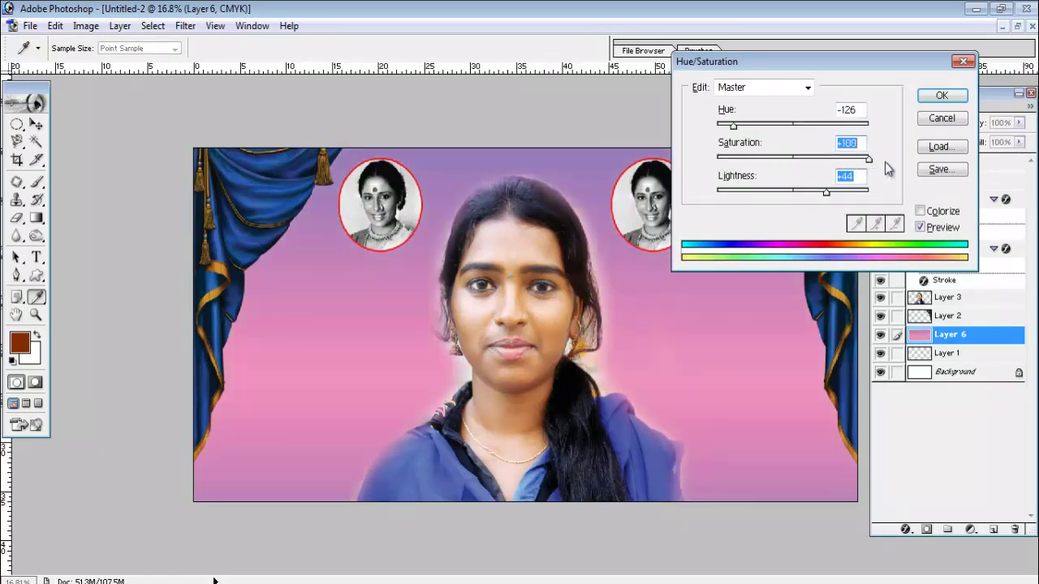
Set the gradient layer's hue to -5 and apply the Hue/Saturation adjustment
{"action": "left_click_drag", "start_coordinate": [735, 132], "coordinate": [785, 129]}
{"action": "key", "text": "Return"}
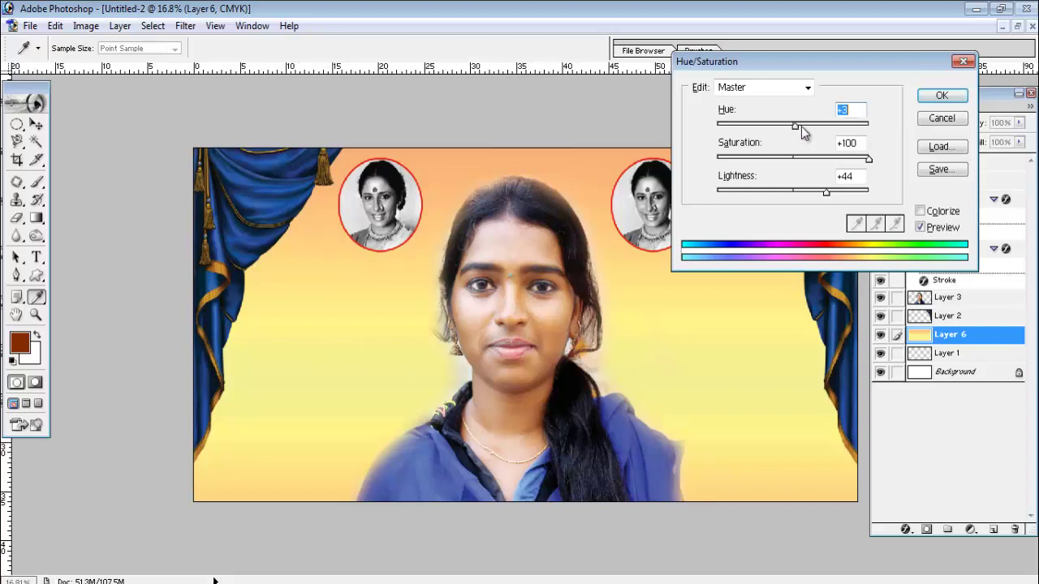
{"action": "mouse_move", "coordinate": [801, 126]}
{"action": "left_mouse_down"}
{"action": "mouse_move", "coordinate": [758, 133]}
{"action": "mouse_move", "coordinate": [788, 131]}
{"action": "left_mouse_up"}
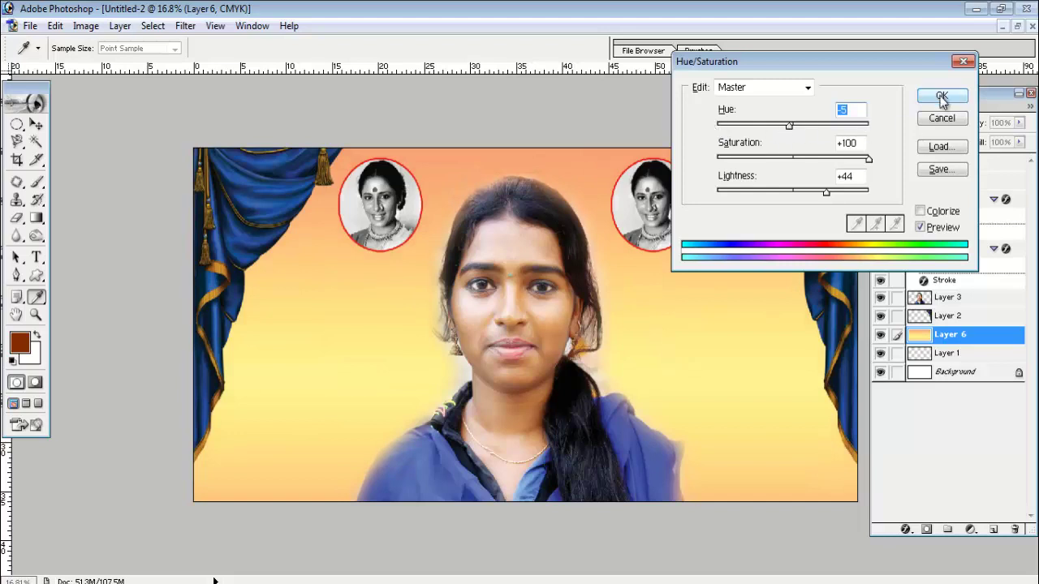
{"action": "left_click", "coordinate": [942, 97]}
{"action": "key", "text": "v"}
{"action": "left_click", "coordinate": [16, 124]}
{"action": "left_click", "coordinate": [35, 124]}
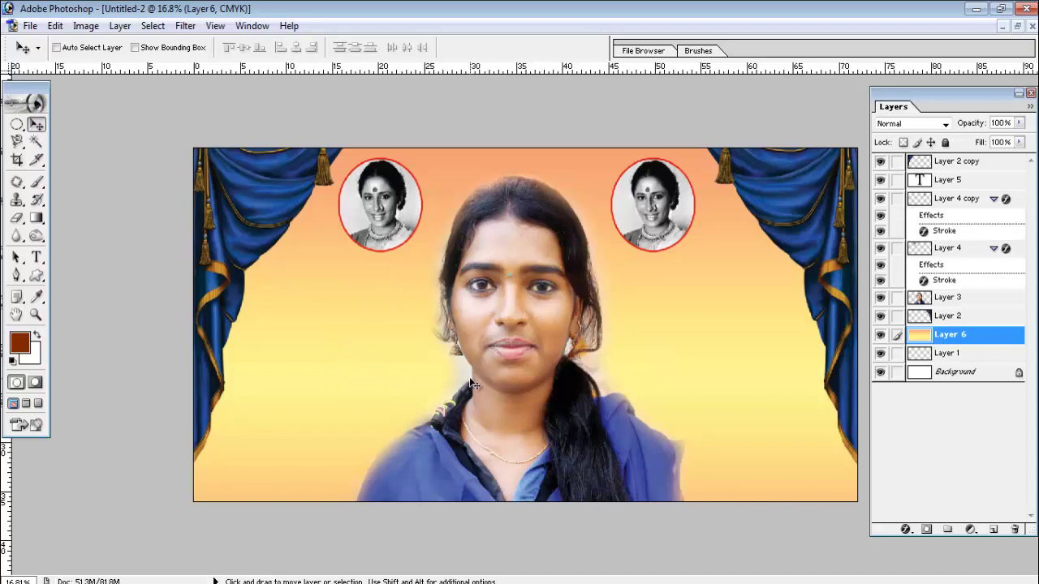
Open the crowd photo images-9 from the Desktop and copy it into the banner as a layer directly above the gradient
{"action": "left_click", "coordinate": [29, 25]}
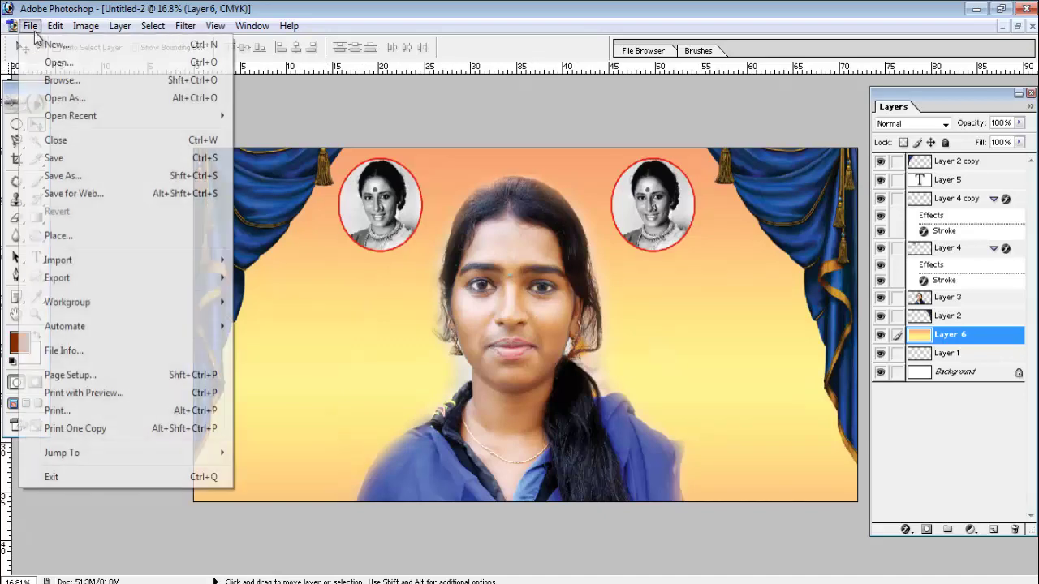
{"action": "left_click", "coordinate": [46, 60]}
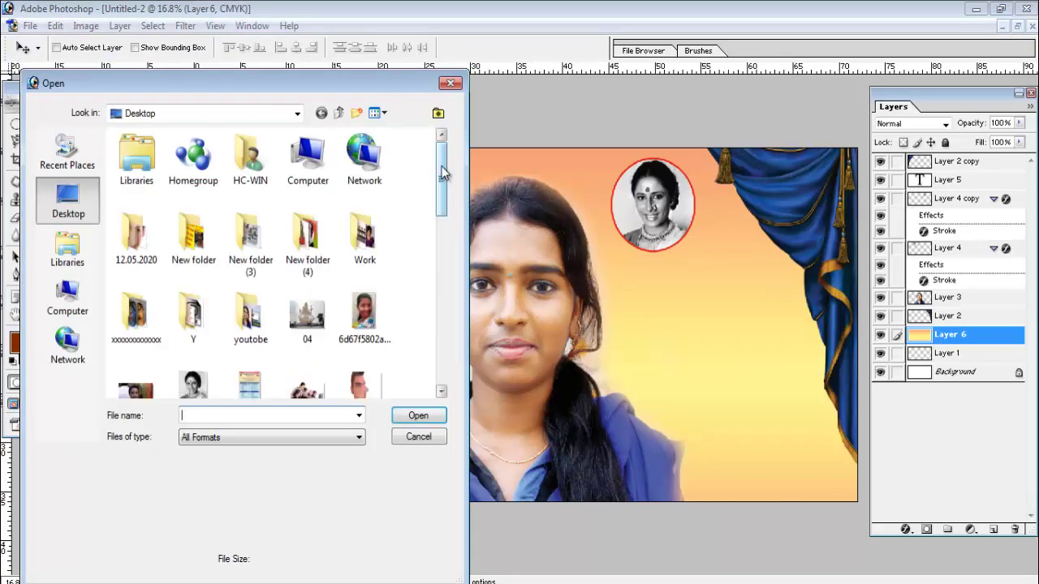
{"action": "left_click_drag", "start_coordinate": [443, 173], "coordinate": [478, 280]}
{"action": "left_click", "coordinate": [250, 308]}
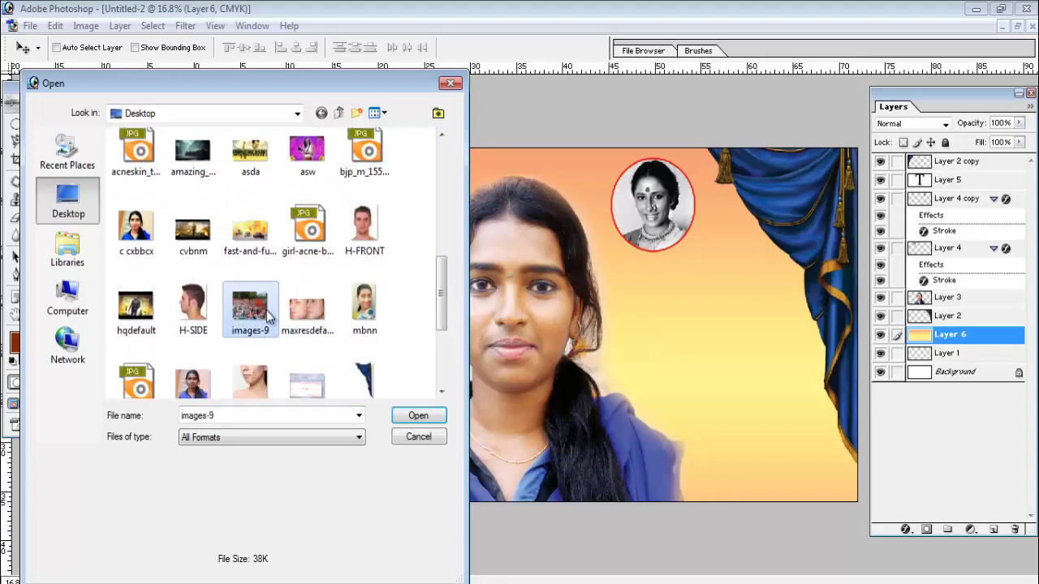
{"action": "left_click", "coordinate": [419, 416]}
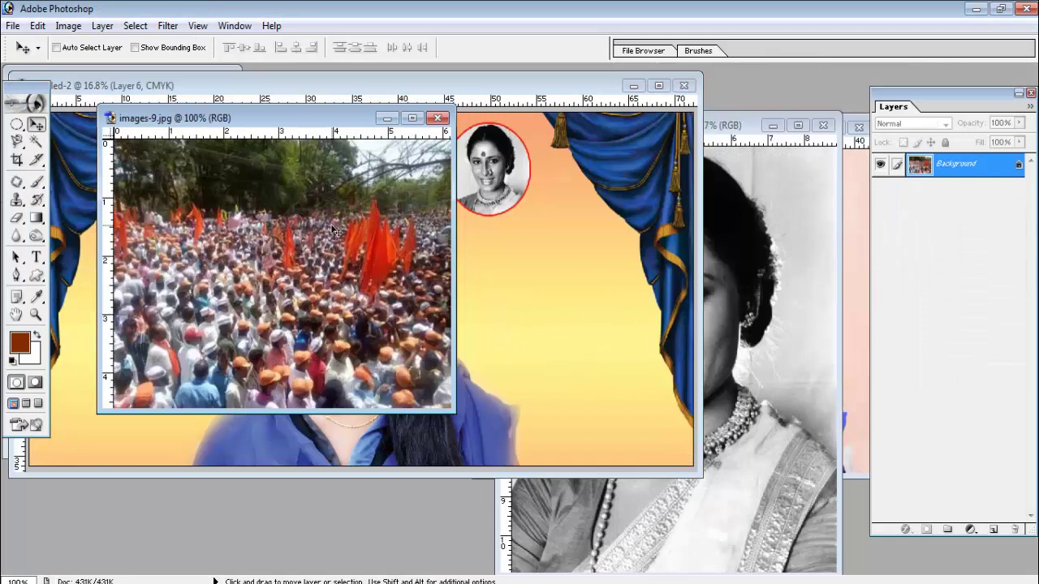
{"action": "left_click_drag", "start_coordinate": [384, 248], "coordinate": [204, 137]}
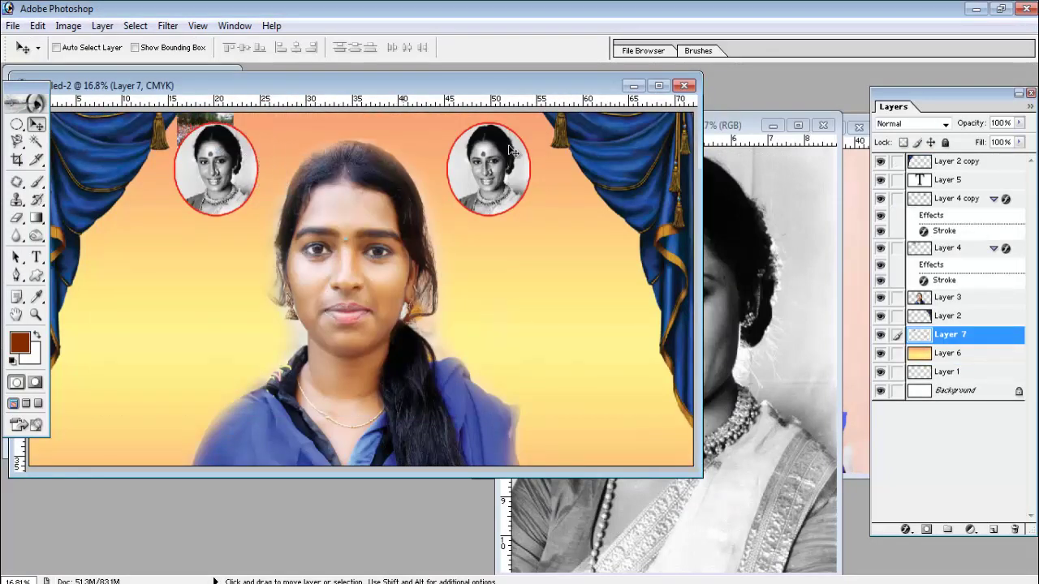
Move the crowd photo layer to the banner's upper-left corner and scale it up to cover the whole canvas behind the portraits and curtains
{"action": "left_click", "coordinate": [658, 85]}
{"action": "left_click_drag", "start_coordinate": [371, 167], "coordinate": [670, 213]}
{"action": "key", "text": "ctrl+t"}
{"action": "left_click_drag", "start_coordinate": [584, 262], "coordinate": [504, 379]}
{"action": "scroll", "coordinate": [666, 352], "scroll_direction": "down", "scroll_amount": 5}
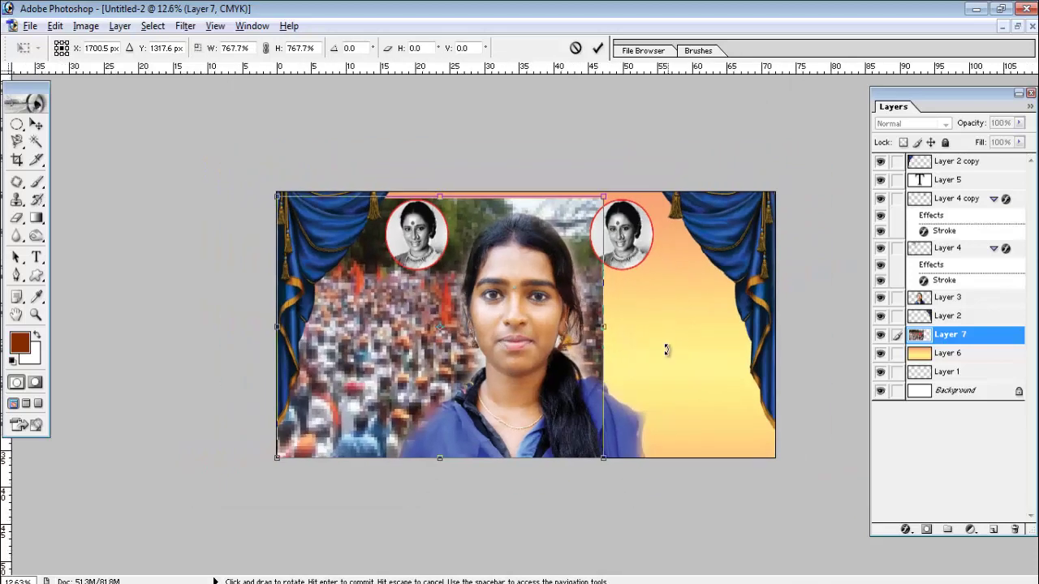
{"action": "left_click_drag", "start_coordinate": [590, 434], "coordinate": [601, 348]}
{"action": "key", "text": "Return"}
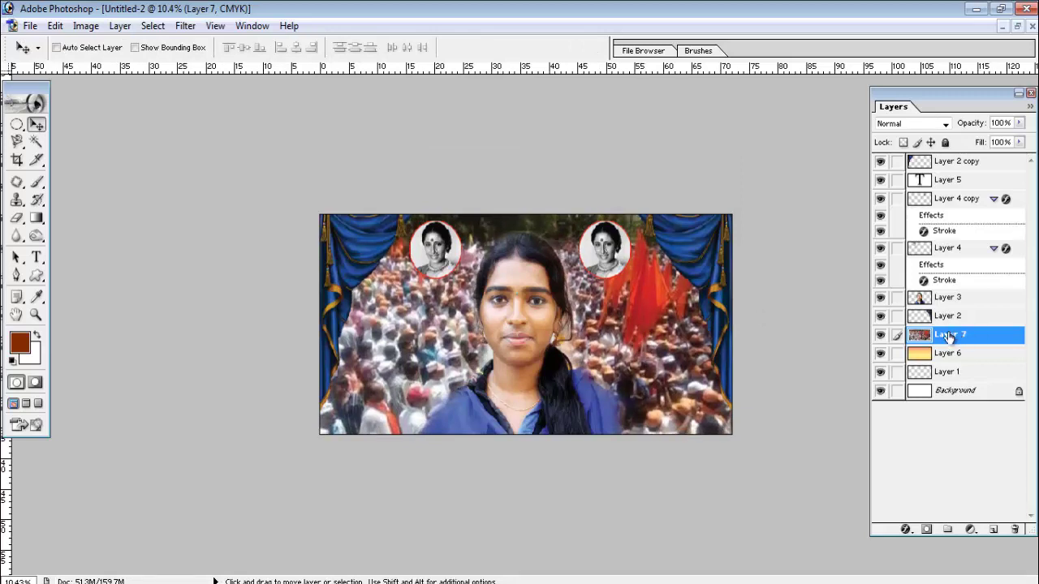
Lower the crowd photo layer's opacity to 32% so it blends with the gradient
{"action": "left_click", "coordinate": [1019, 123]}
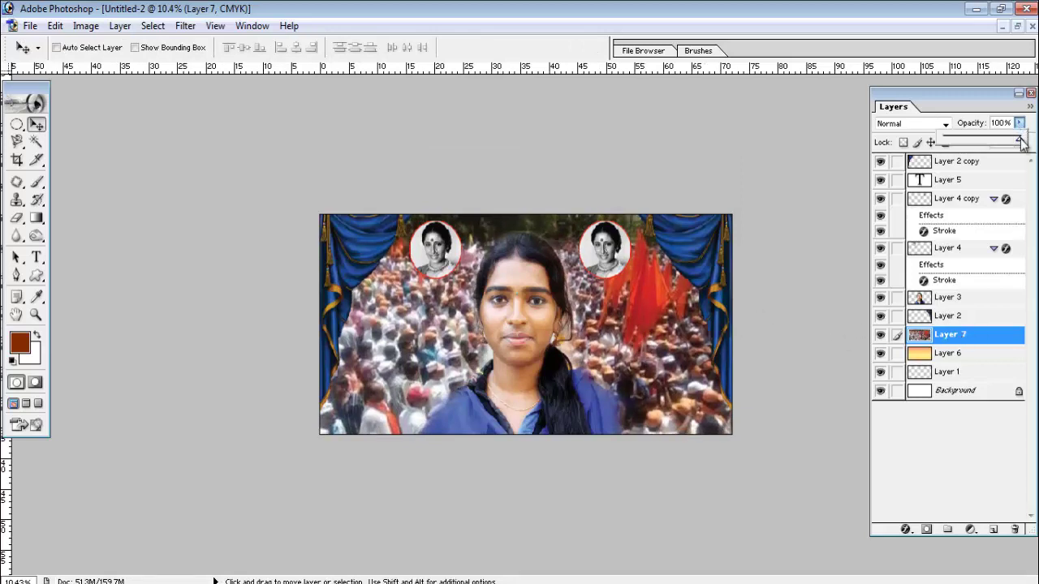
{"action": "left_click_drag", "start_coordinate": [1021, 141], "coordinate": [969, 143]}
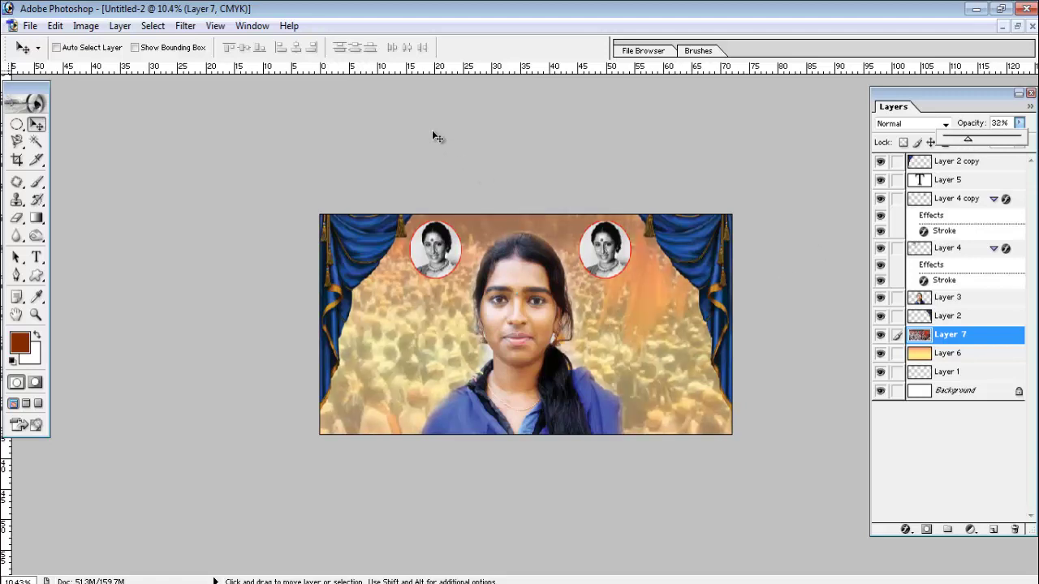
{"action": "key", "text": "ctrl+plus"}
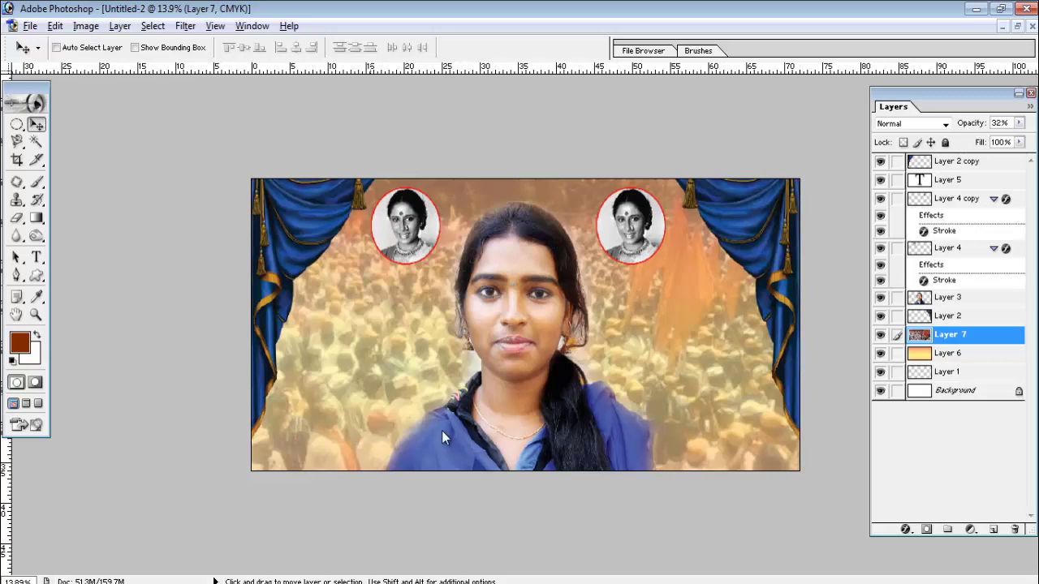
Try a line of placeholder text at 60 pt over the banner's lower-left area, and discard it
{"action": "left_click", "coordinate": [36, 258]}
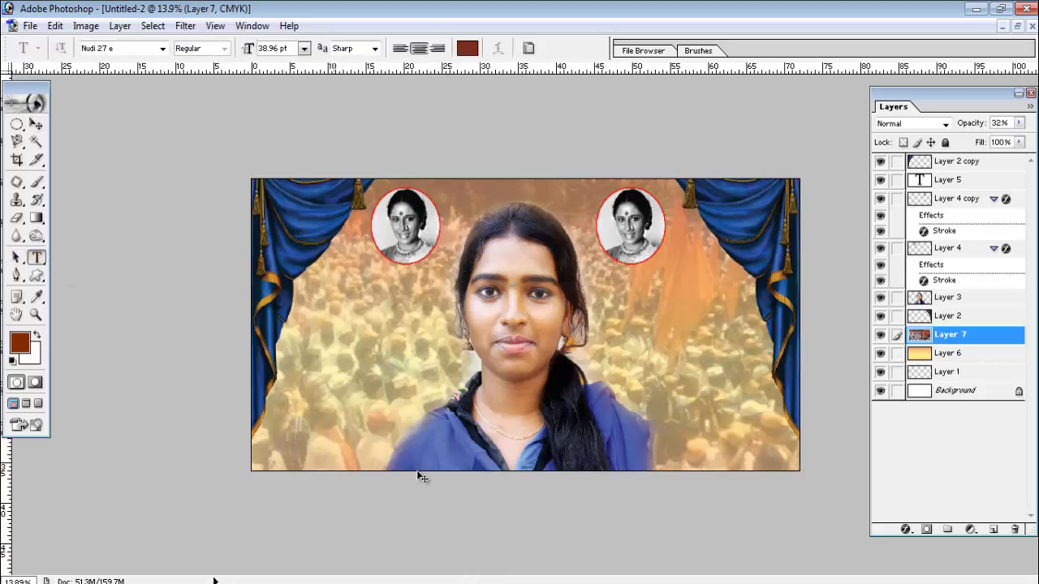
{"action": "left_click", "coordinate": [464, 492]}
{"action": "left_click", "coordinate": [304, 48]}
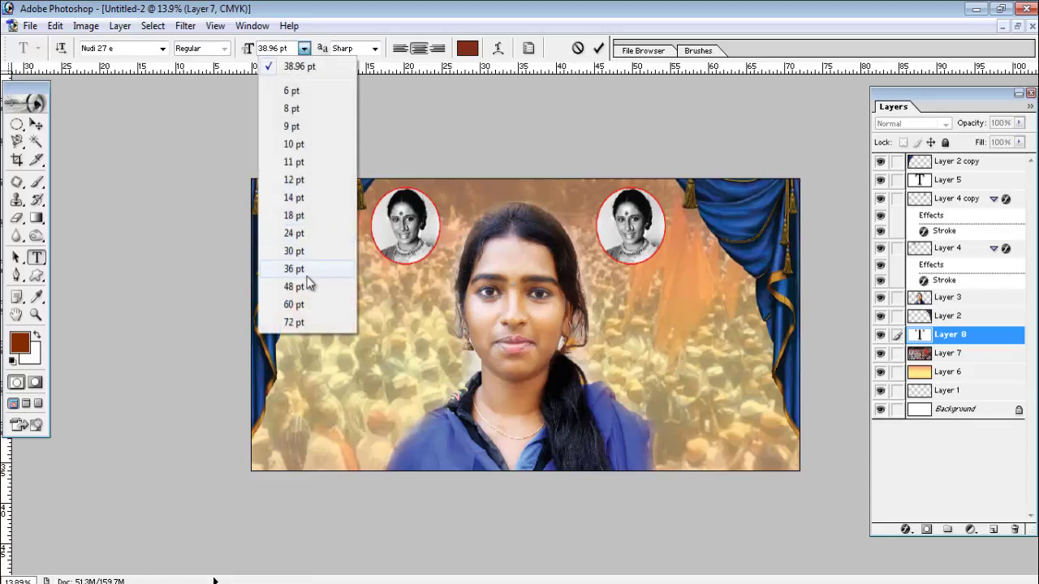
{"action": "left_click", "coordinate": [304, 305]}
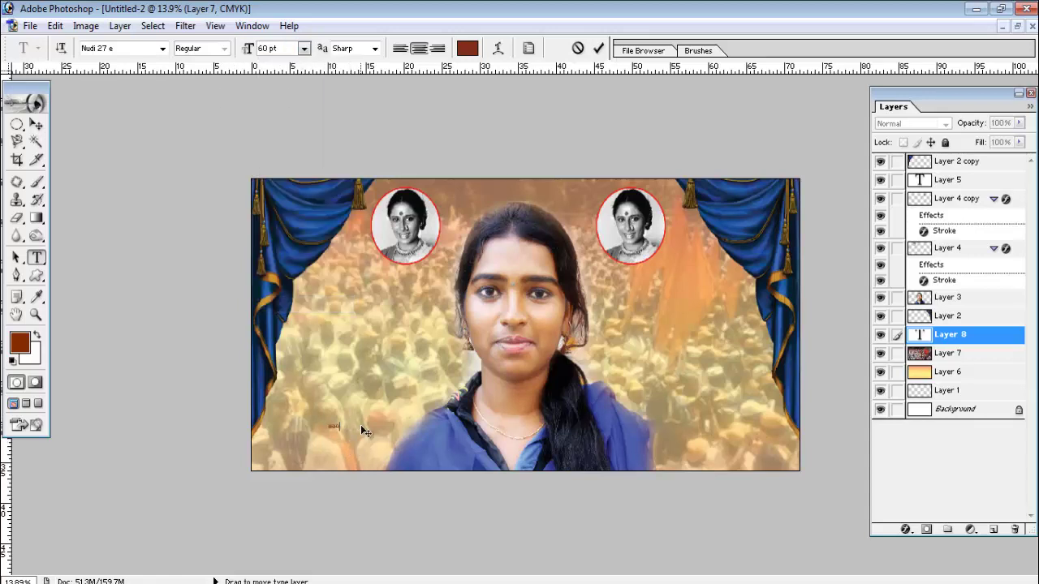
{"action": "type", "text": "dvsggdfgdfgfdgfdgfdg"}
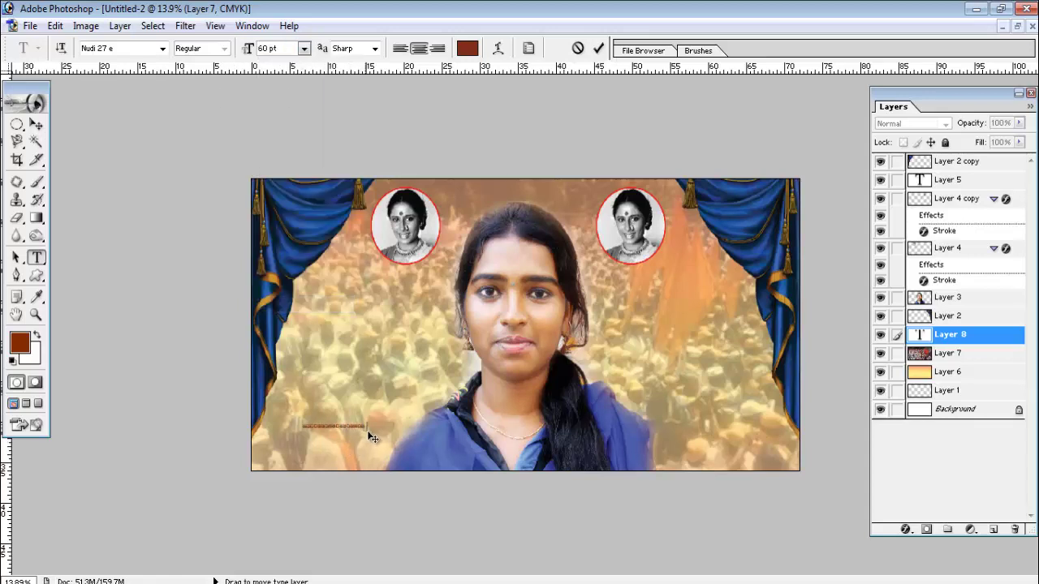
{"action": "left_click", "coordinate": [35, 124]}
{"action": "key", "text": "ctrl+z"}
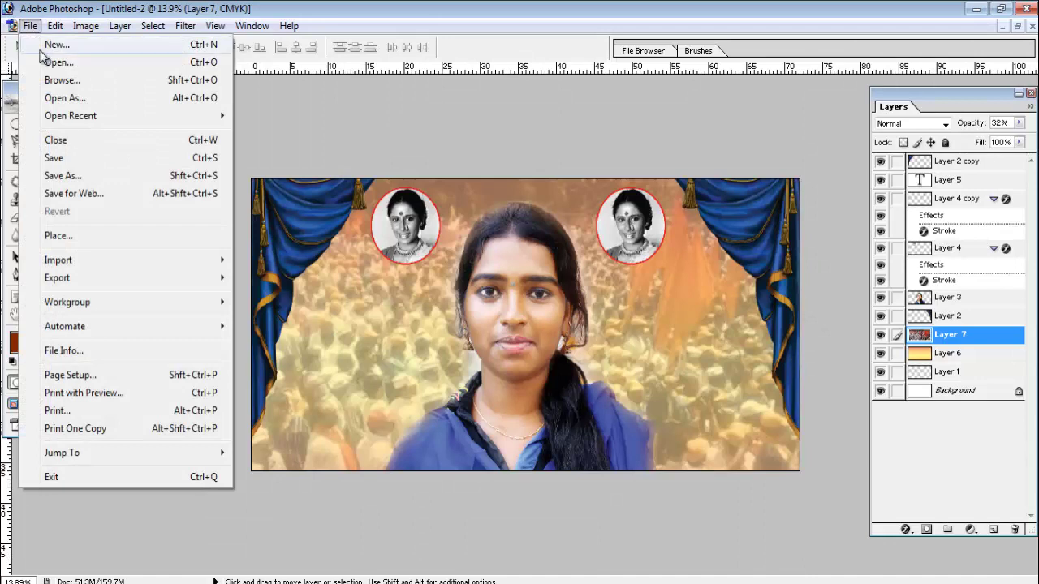
Try a duplicate of the central portrait shifted left at 20% opacity, and hide the duplicate layer
{"action": "left_click", "coordinate": [523, 310]}
{"action": "right_click", "coordinate": [517, 263]}
{"action": "left_click", "coordinate": [535, 273]}
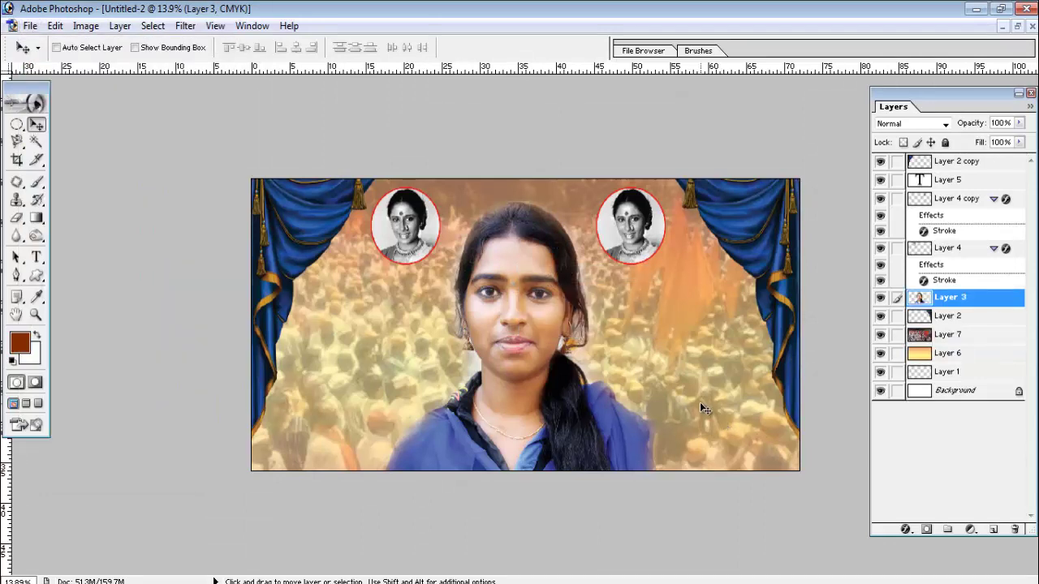
{"action": "key", "text": "ctrl+j"}
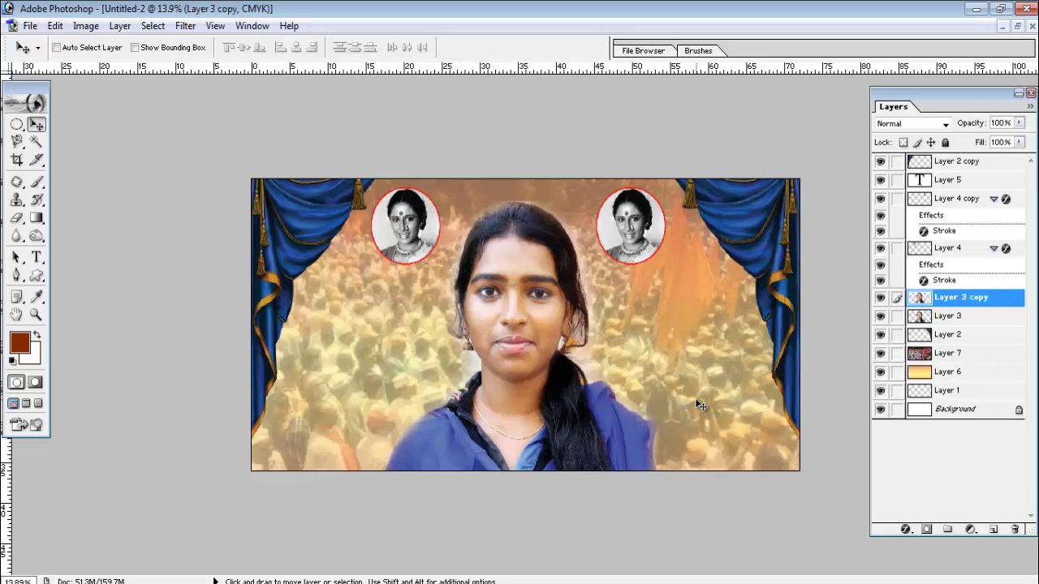
{"action": "left_click_drag", "start_coordinate": [614, 353], "coordinate": [368, 342]}
{"action": "key", "text": "2"}
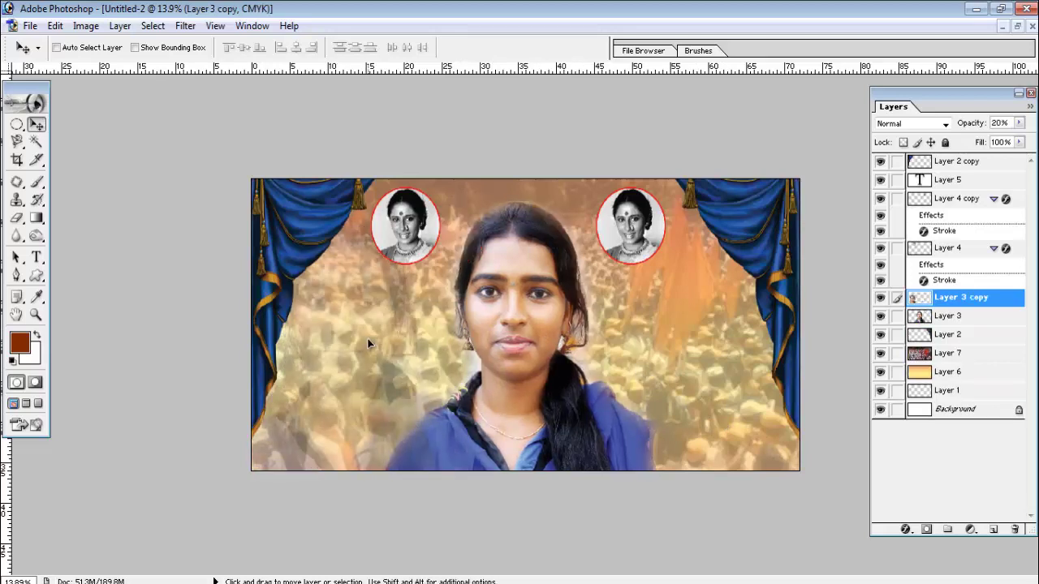
{"action": "left_click", "coordinate": [881, 298]}
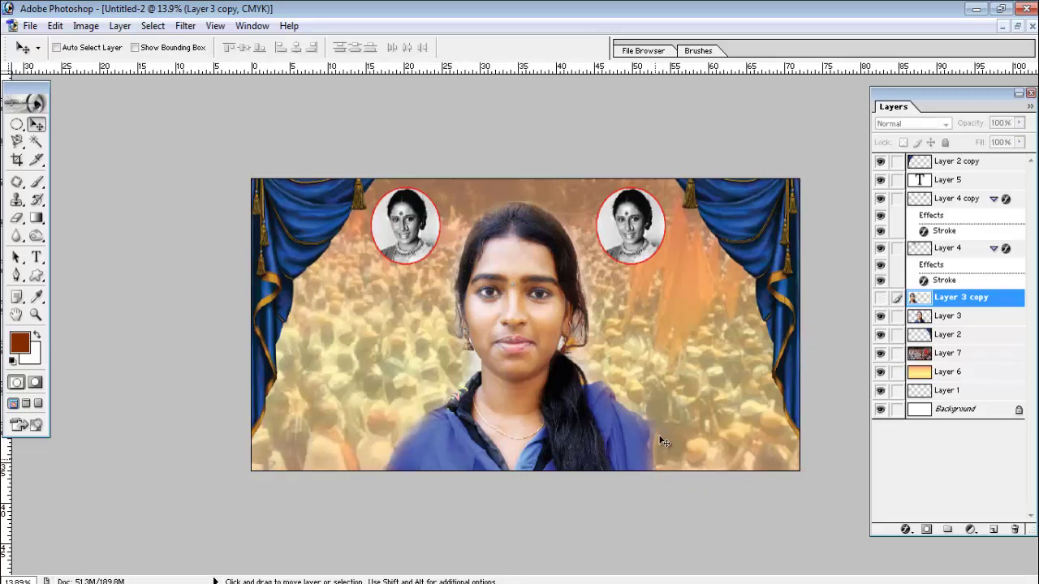
Save the banner to the Desktop as a JPEG named zxcvnm with Maximum quality 12 and the Baseline ("Standard") format
{"action": "left_click", "coordinate": [30, 27]}
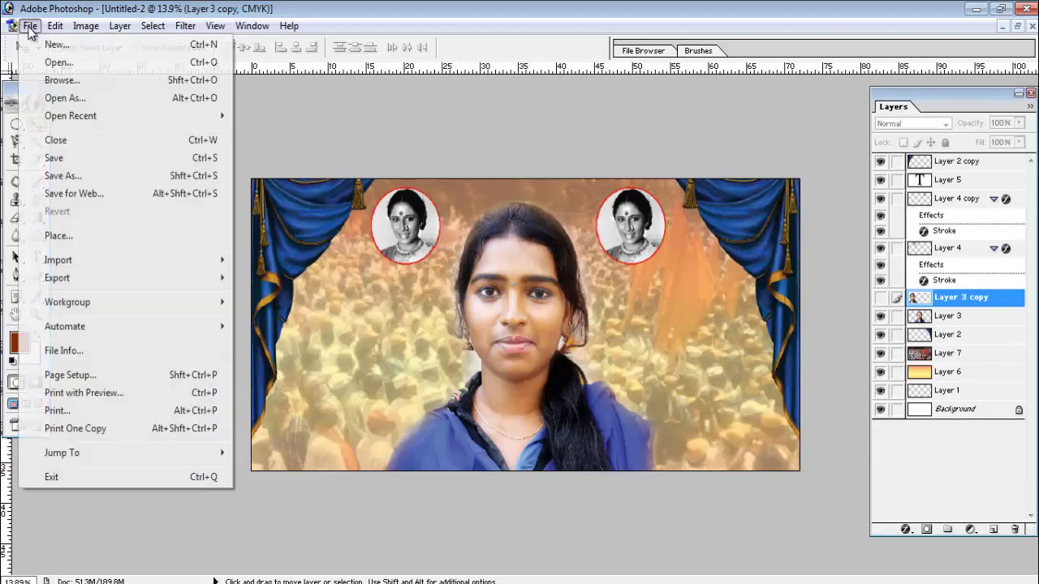
{"action": "left_click", "coordinate": [46, 157]}
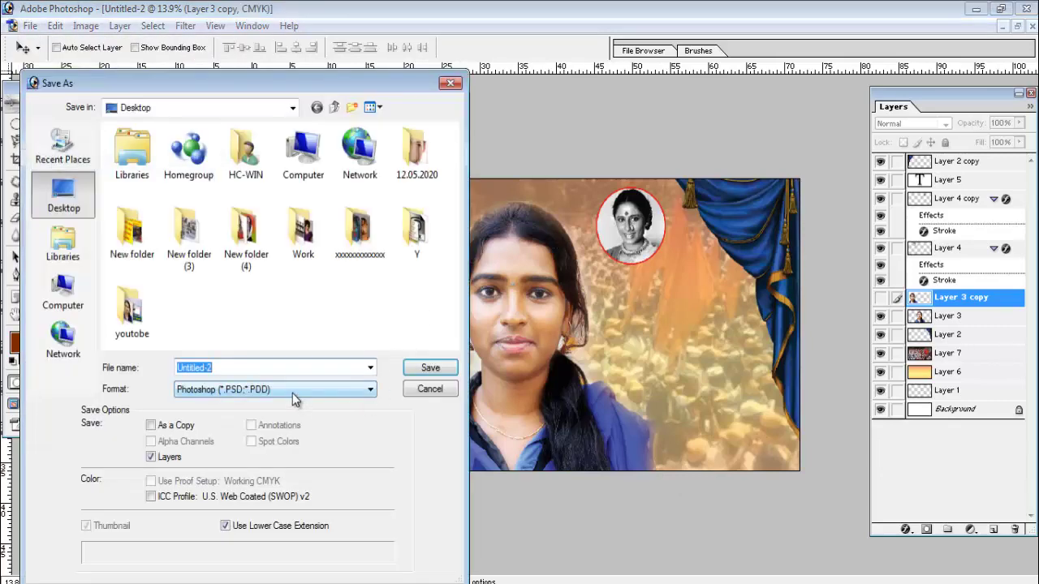
{"action": "left_click", "coordinate": [295, 398]}
{"action": "left_click", "coordinate": [292, 445]}
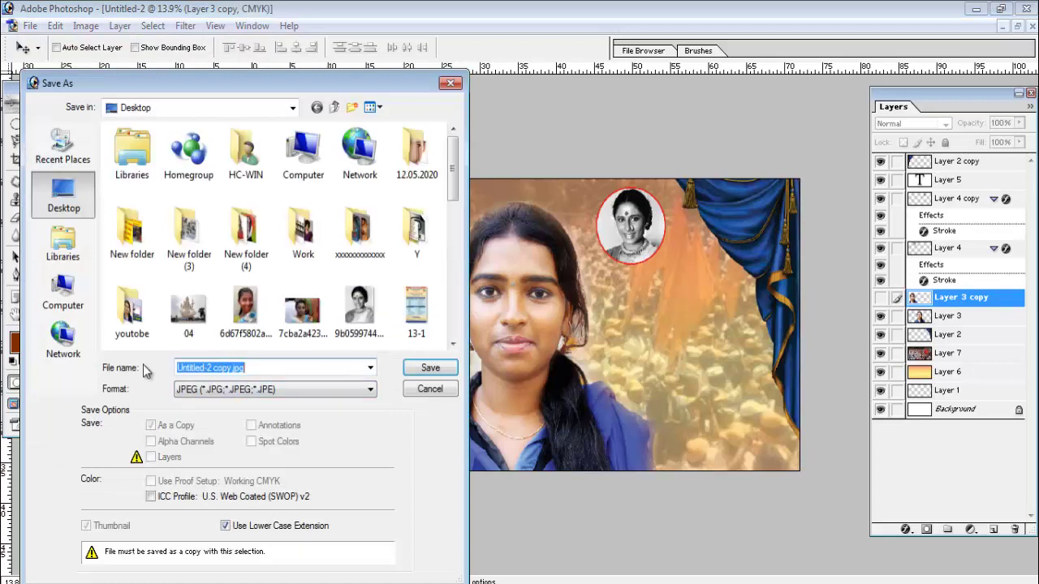
{"action": "type", "text": "zxcvnm"}
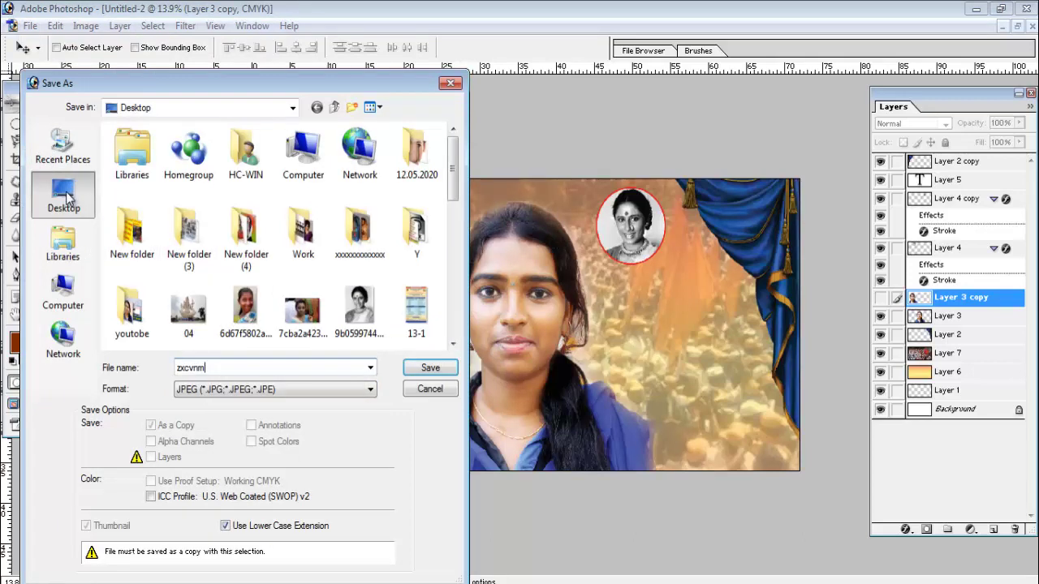
{"action": "left_click", "coordinate": [438, 372]}
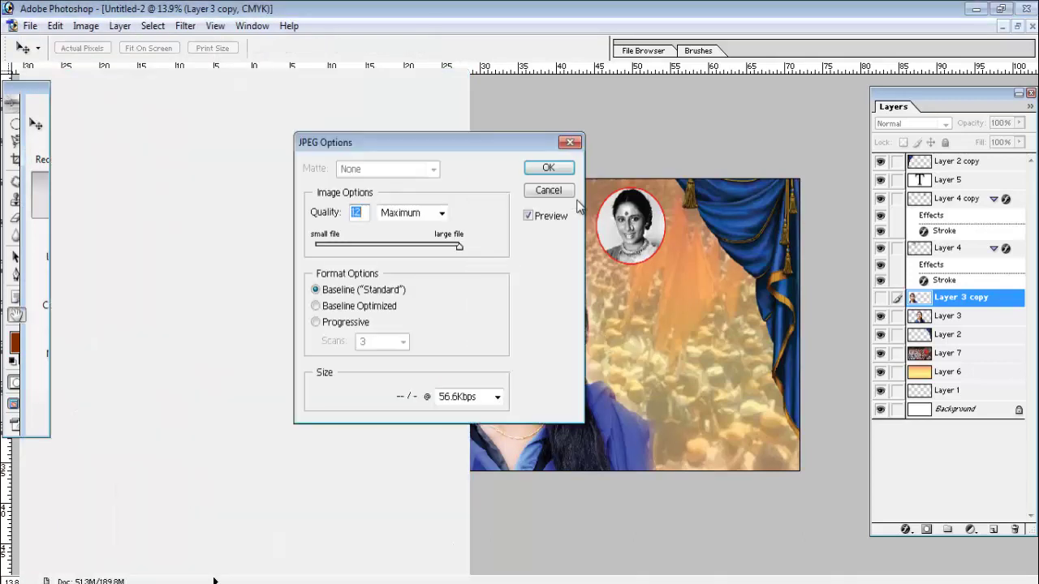
{"action": "left_click", "coordinate": [548, 168]}
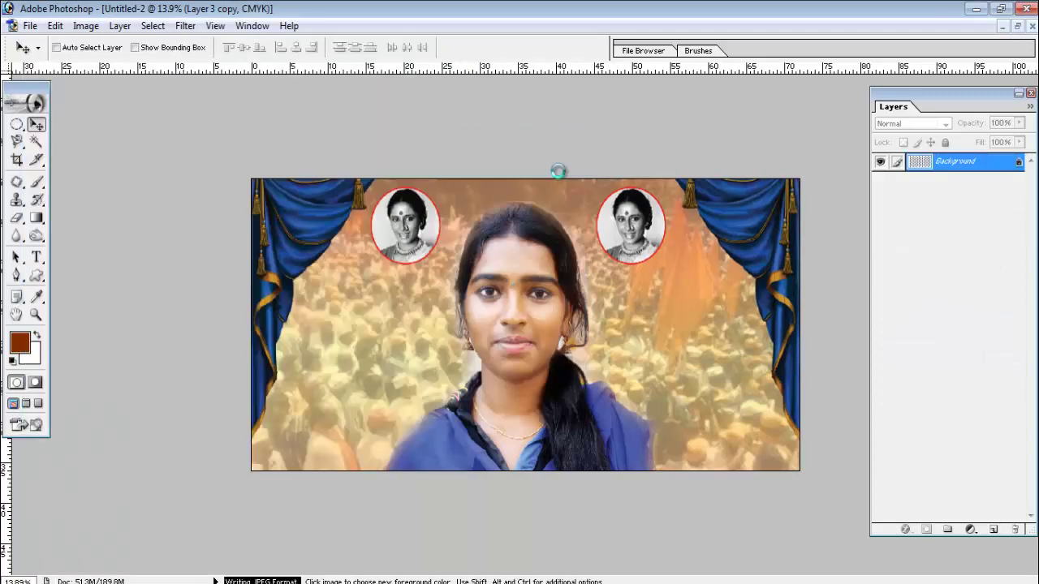
Exit Photoshop, answering the closing prompts, and open the saved zxcvnm image from the desktop in ACDSee Quick View
{"action": "left_click", "coordinate": [1026, 8]}
{"action": "left_click", "coordinate": [524, 239]}
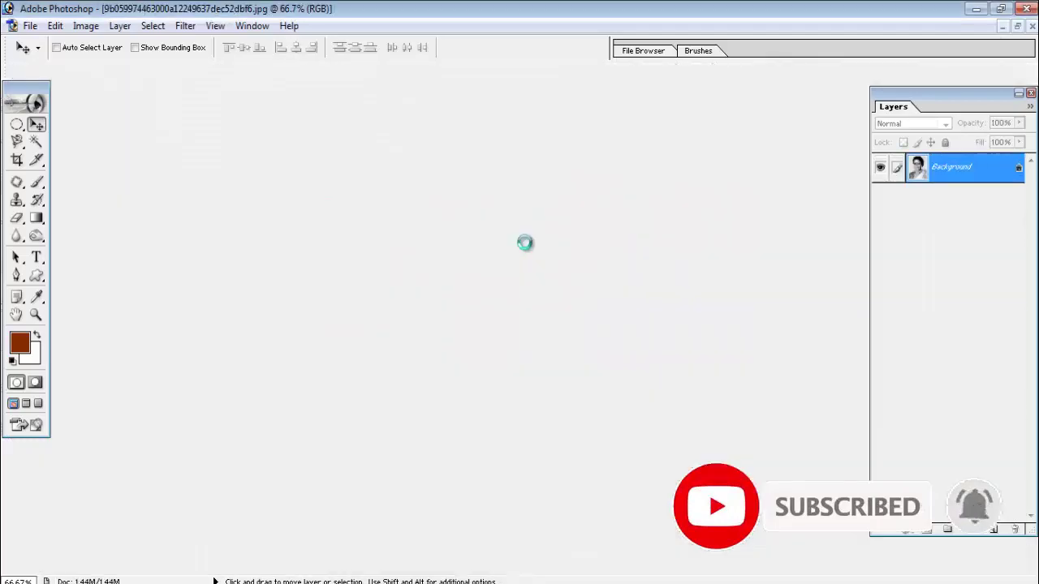
{"action": "left_click", "coordinate": [523, 242]}
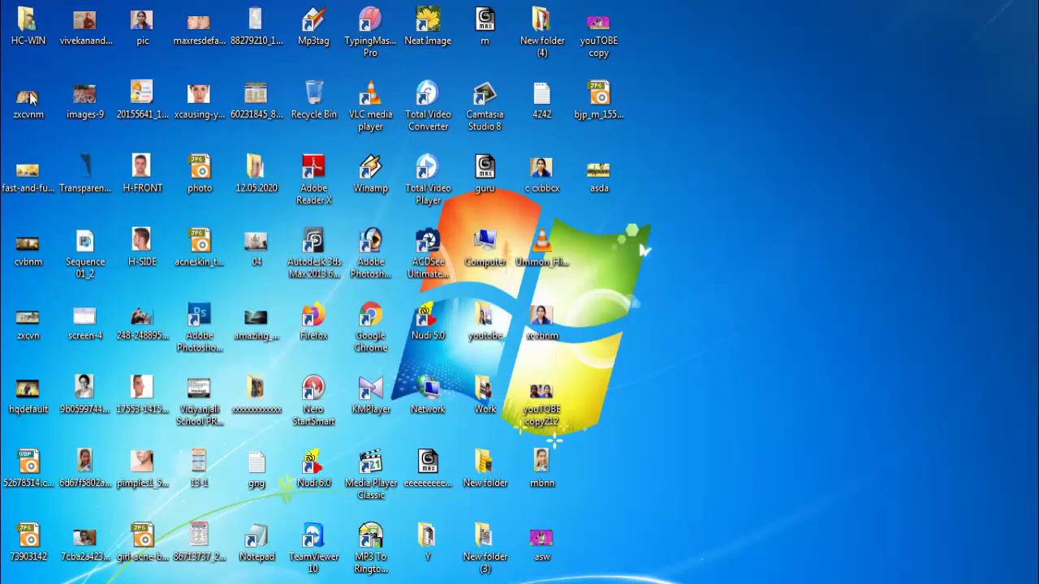
{"action": "double_click", "coordinate": [29, 98]}
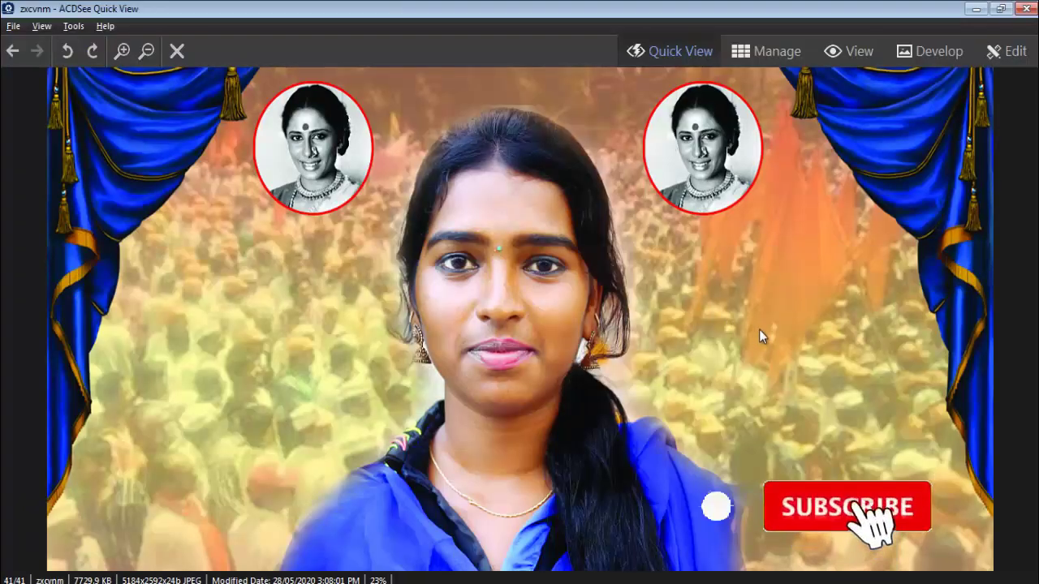